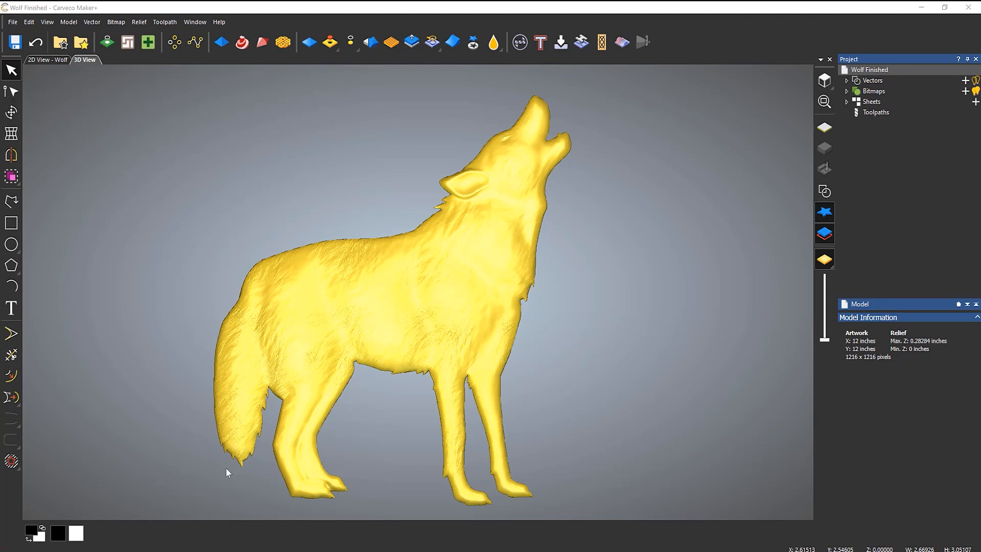
Step: Switch to the Wolf Modelling folder and load the Wolf image as a new Carveco Maker+ model, discarding the open project's changes
key(alt+Tab)
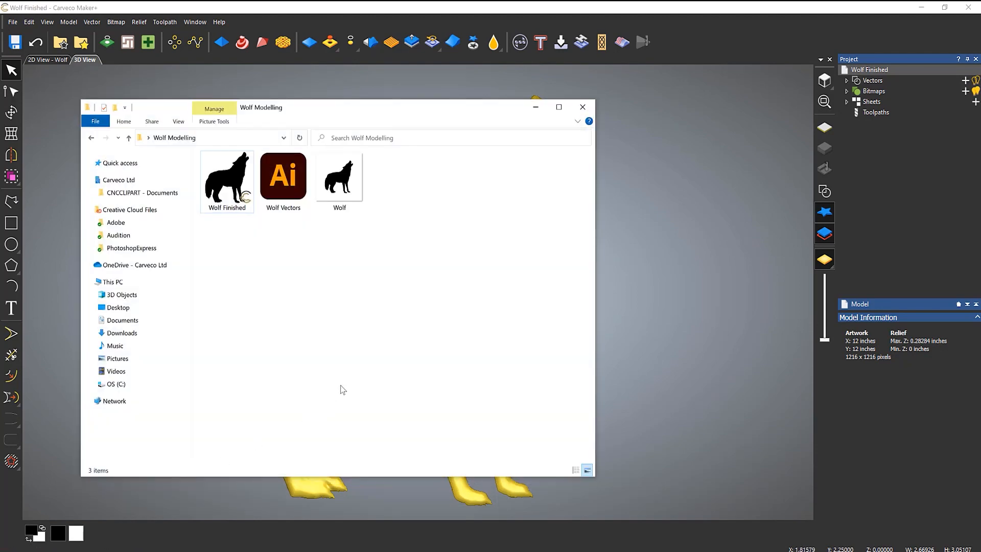
click(345, 186)
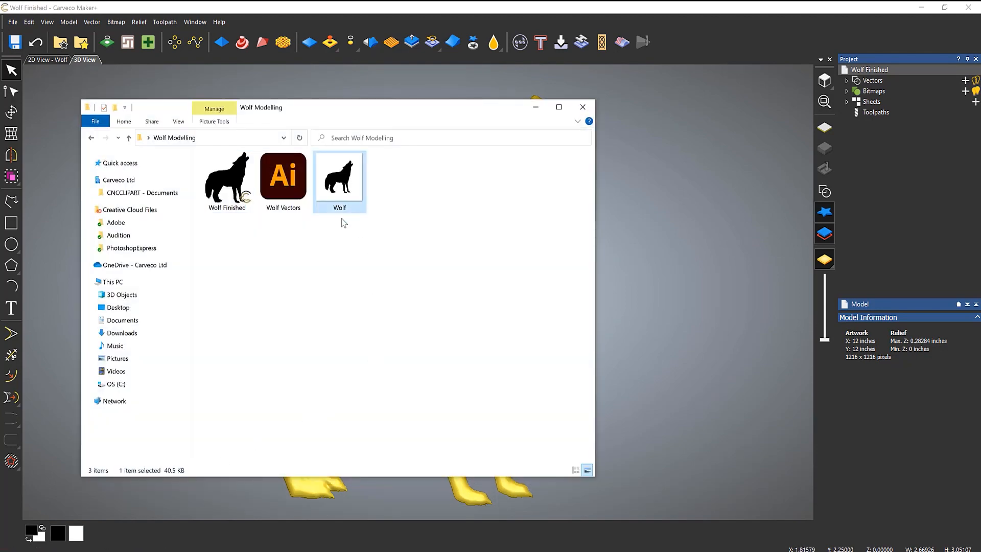
drag(348, 195, 643, 252)
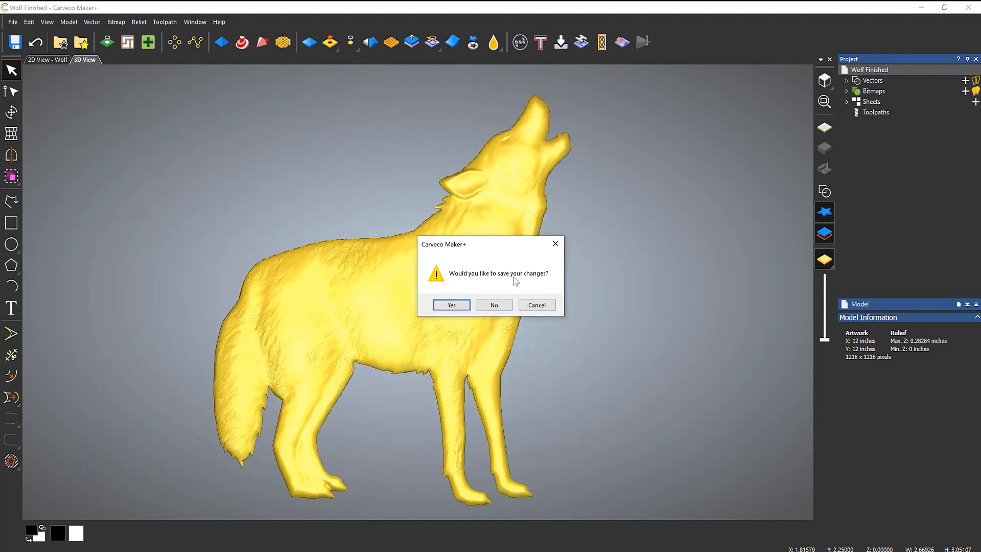
click(489, 311)
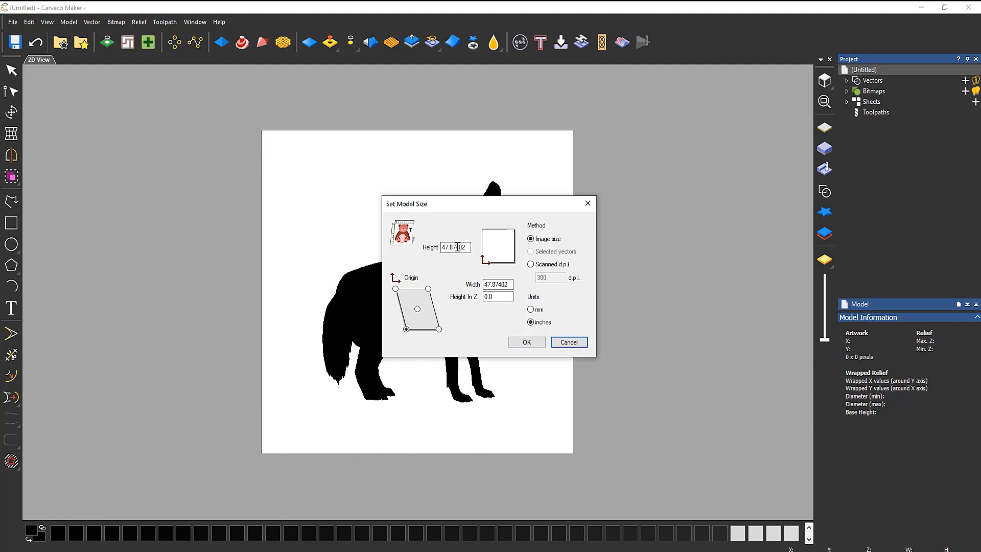
Step: Set the model size to 12 by 12 inches with the origin at the centre
drag(512, 284, 443, 284)
text(12)
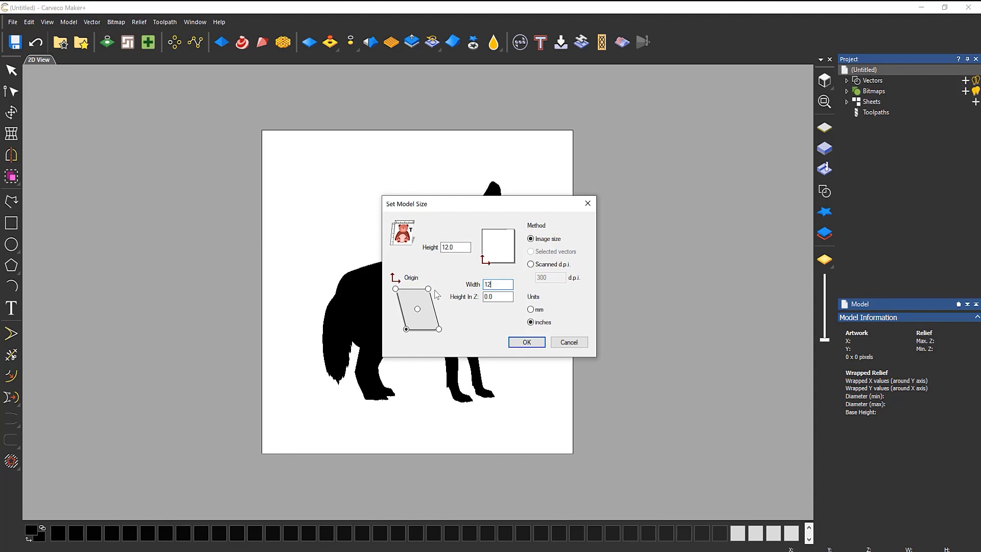
click(417, 308)
click(531, 341)
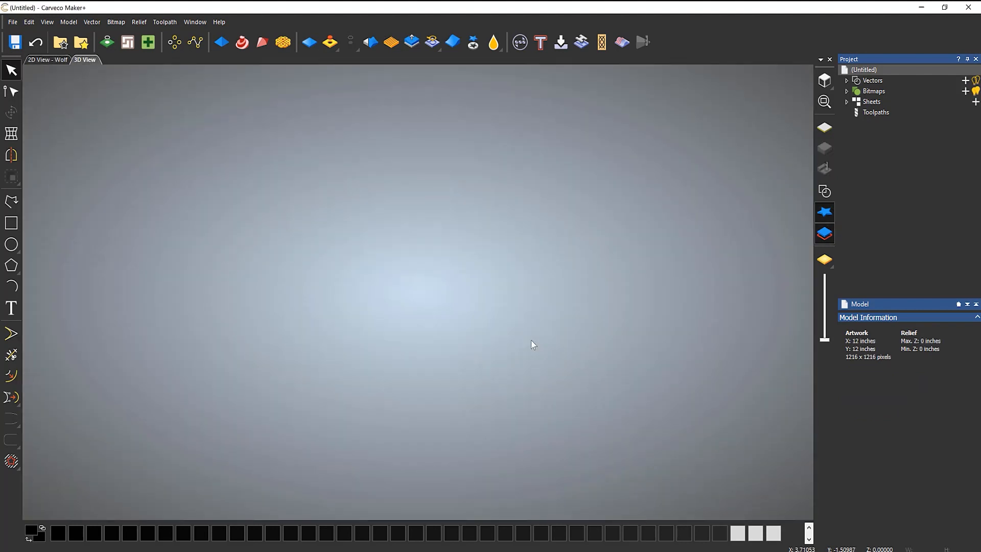
Step: Turn on the zero plane and the gold relief shading in the 3D view, and return to the 2D view
click(820, 134)
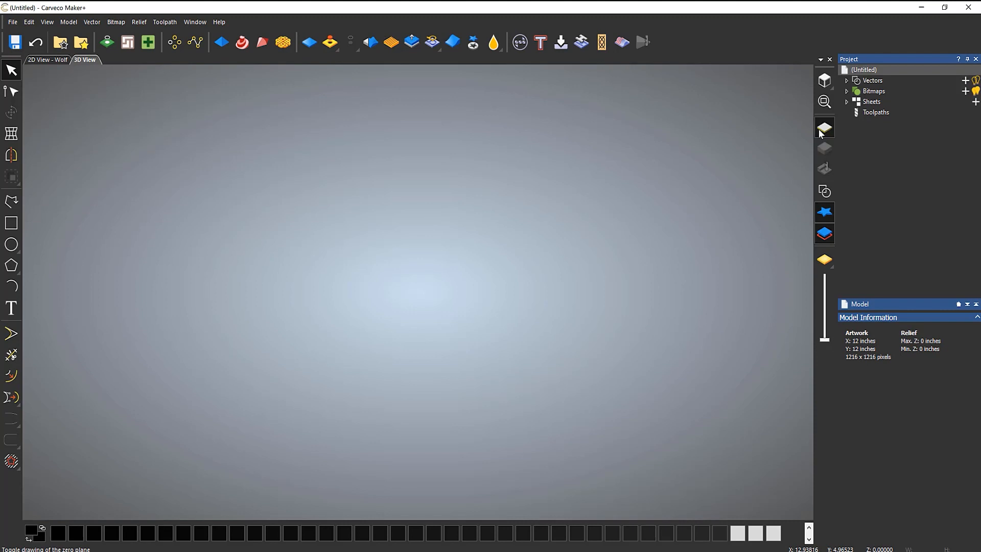
click(822, 263)
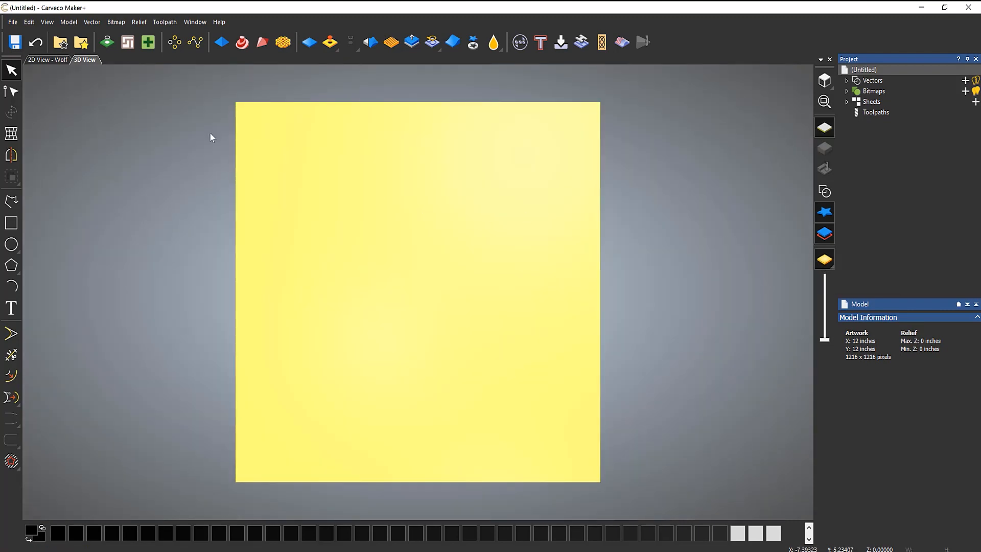
click(49, 59)
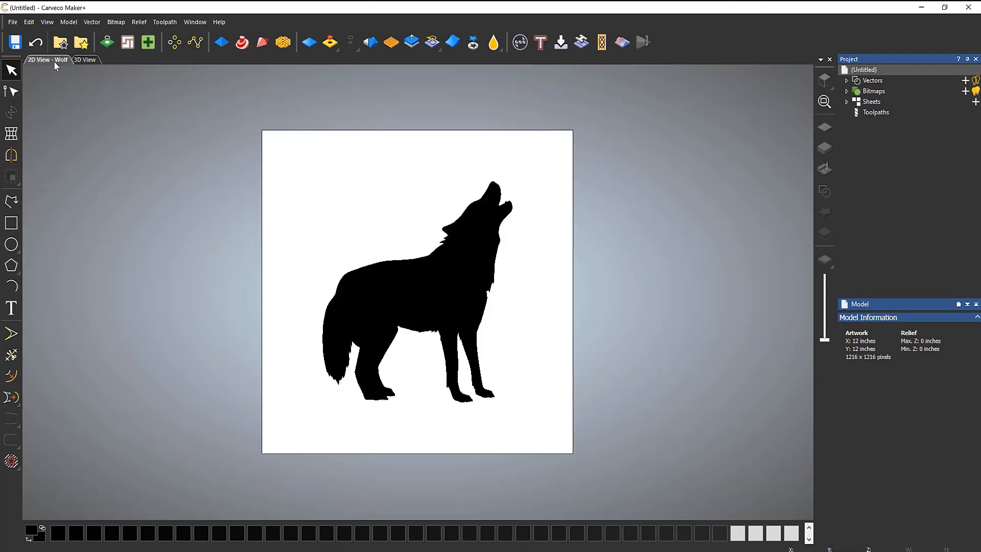
Step: Start Bitmap to Vector for the wolf image and reduce the bitmap to 2 colours
scroll(437, 303, up, 5)
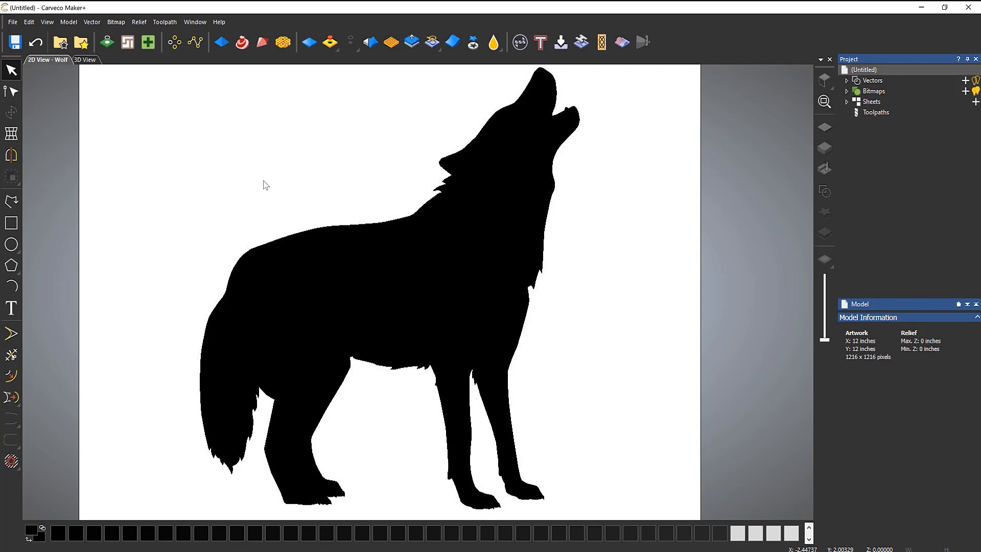
click(107, 43)
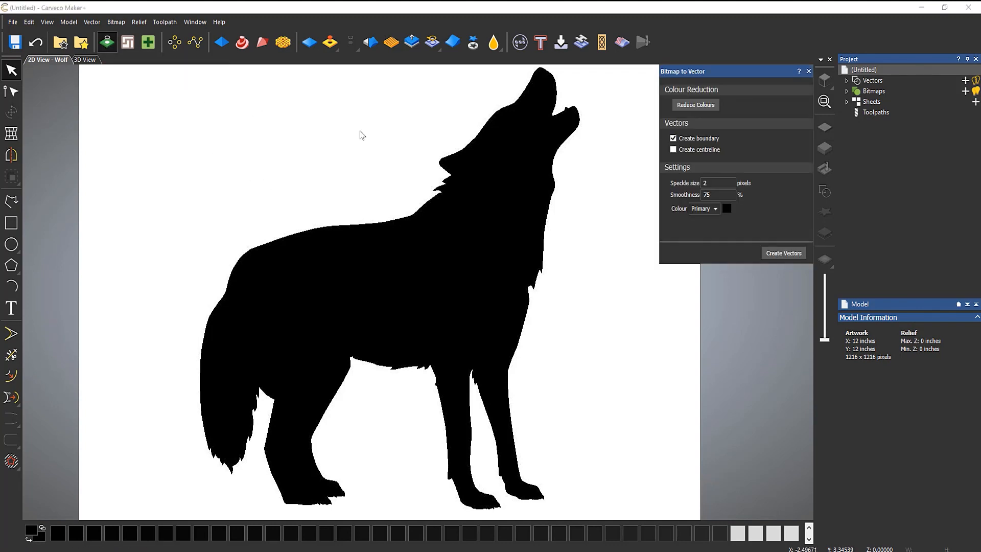
click(696, 105)
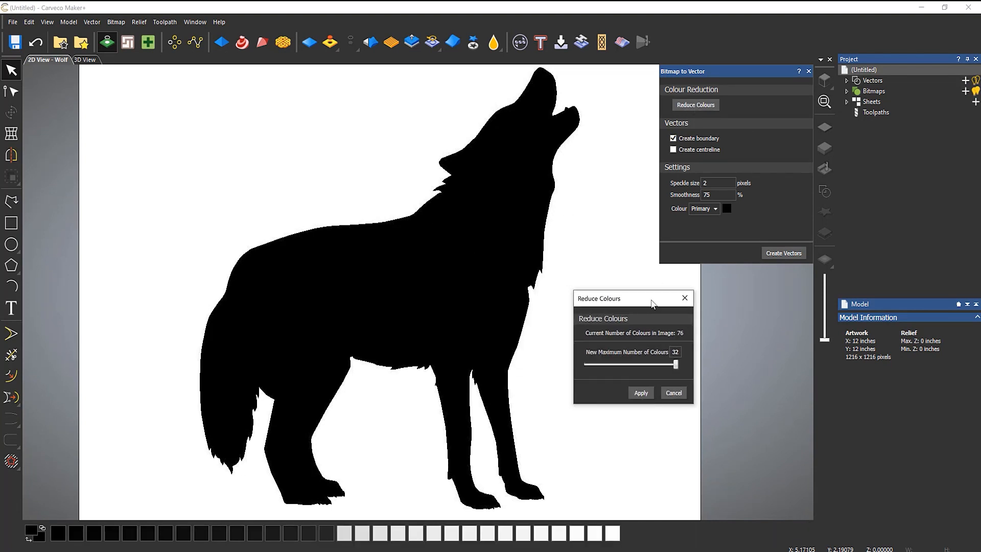
drag(655, 365, 560, 366)
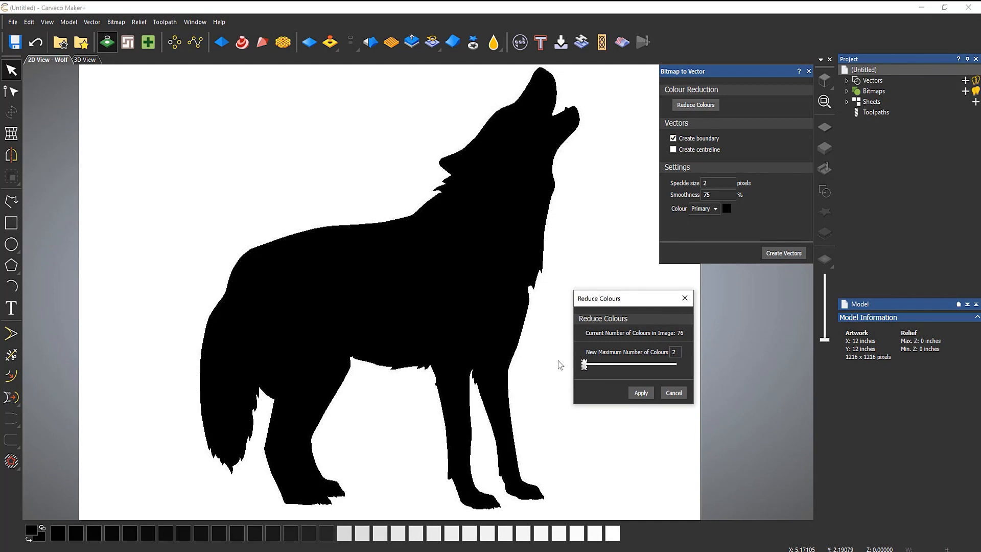
click(640, 392)
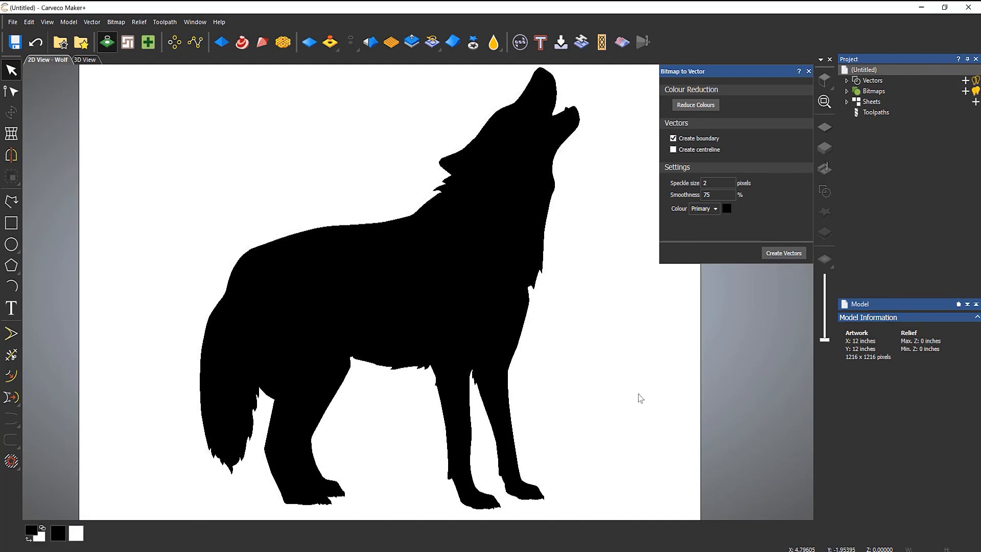
Step: Create the boundary vector around the wolf silhouette, and fade the bitmap to its lightest contrast with the outline deselected
click(771, 258)
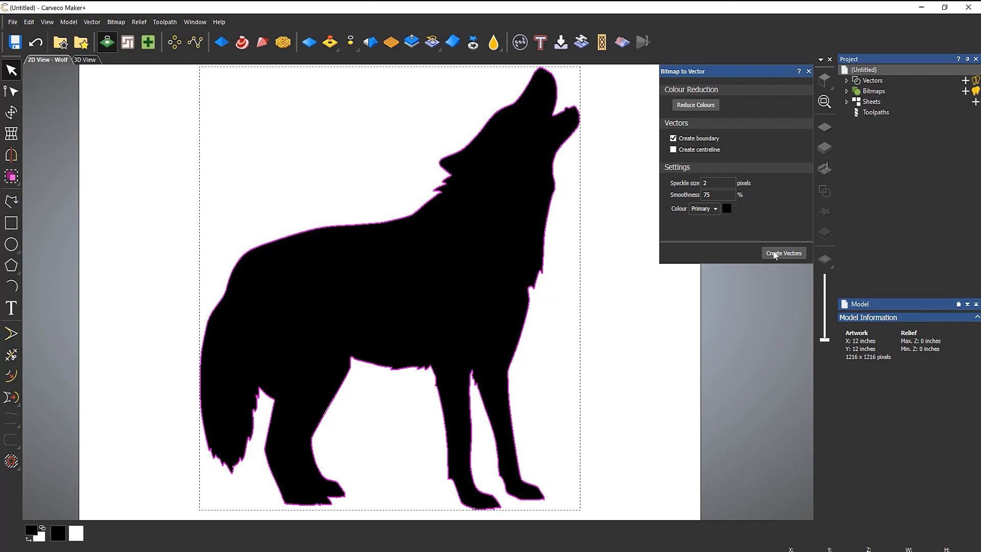
click(807, 71)
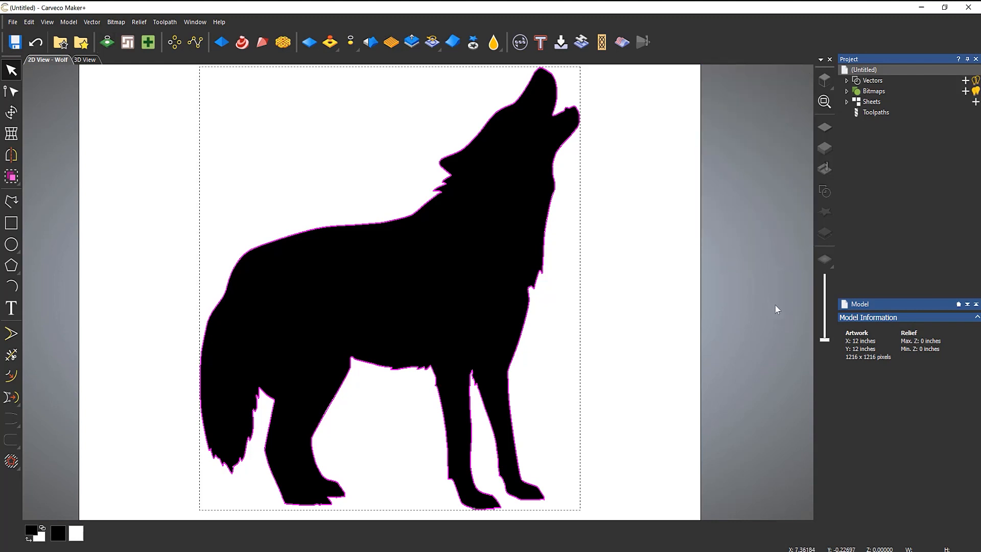
drag(825, 338, 824, 274)
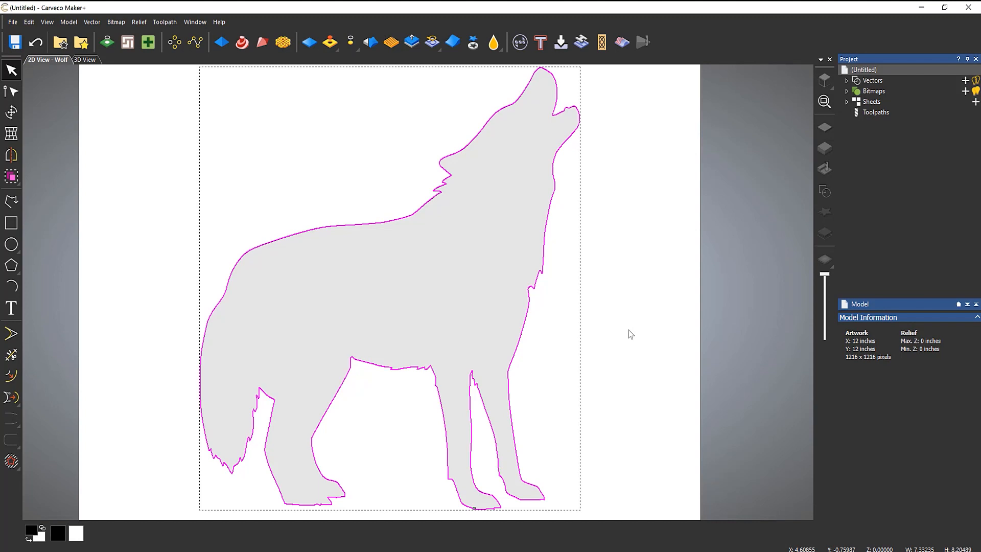
click(631, 334)
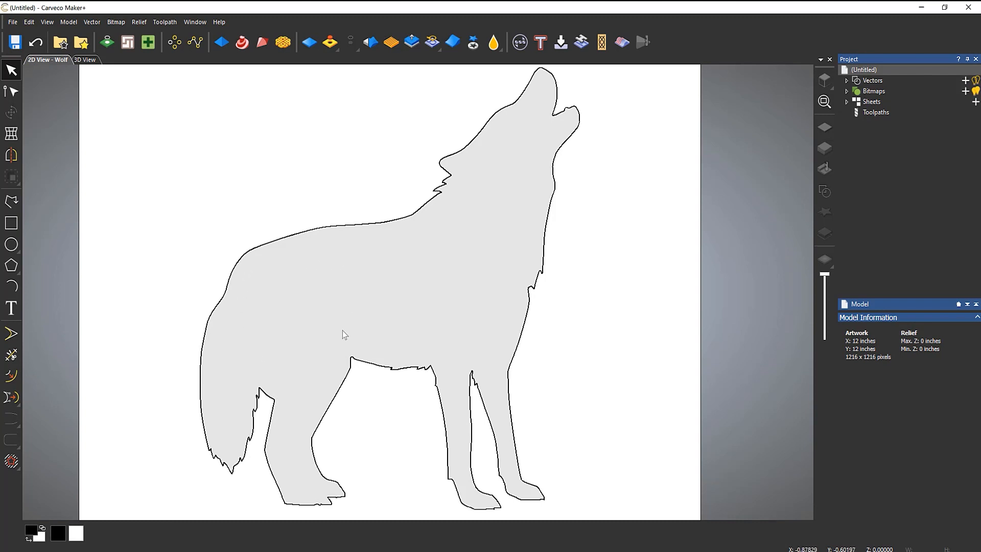
Step: Begin a smooth polyline in the hind paw, following just inside the sole and up the leg's rear edge past the heel
click(11, 201)
scroll(285, 482, up, 5)
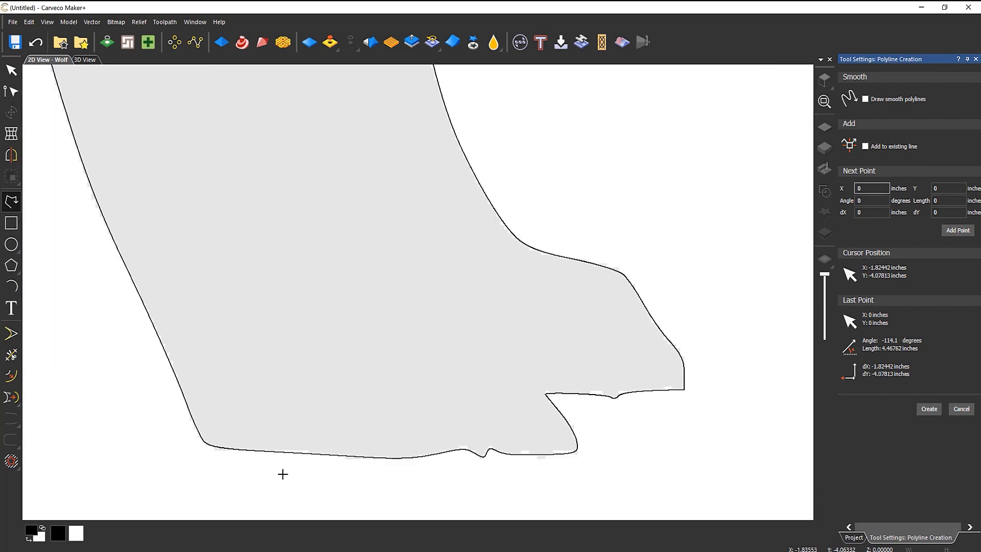
scroll(279, 462, down, 2)
click(864, 99)
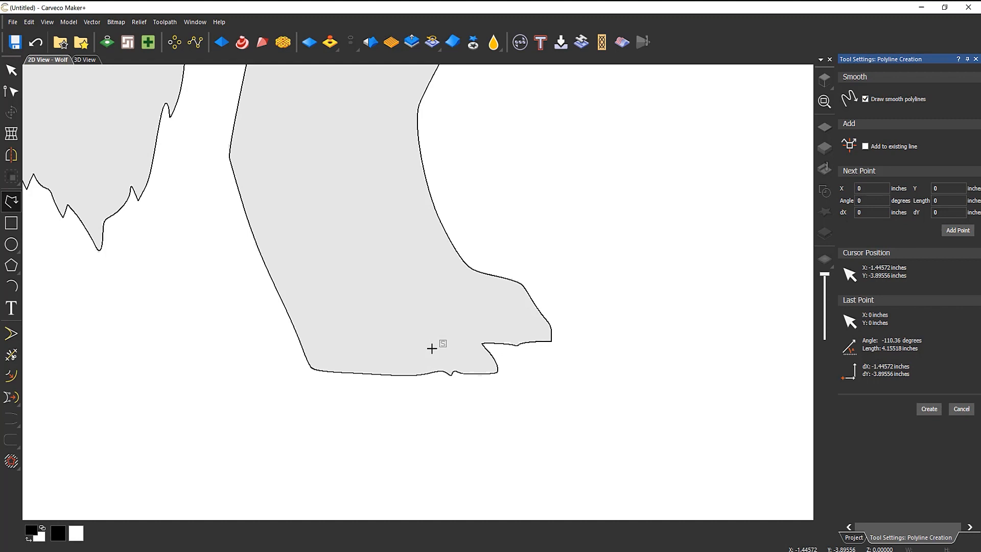
click(466, 333)
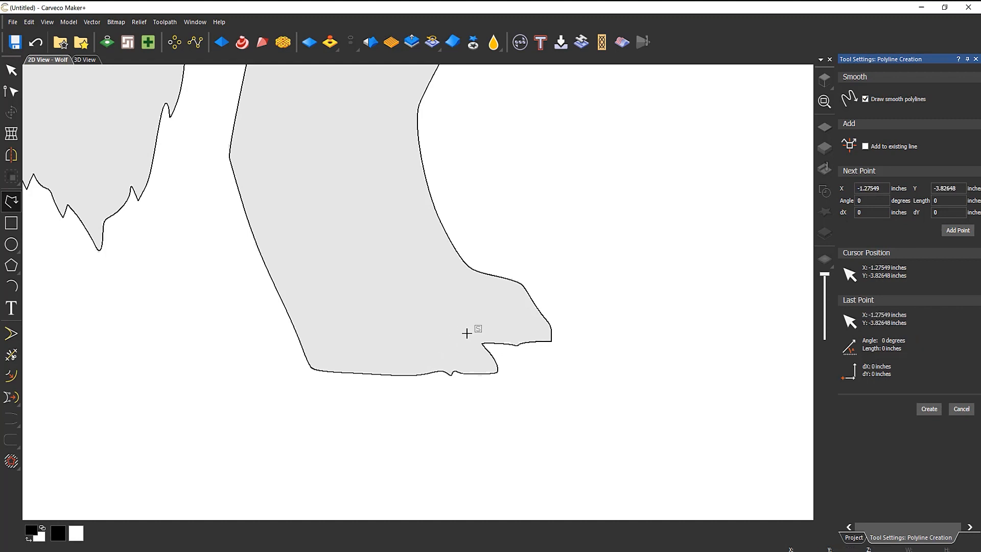
click(482, 356)
click(441, 359)
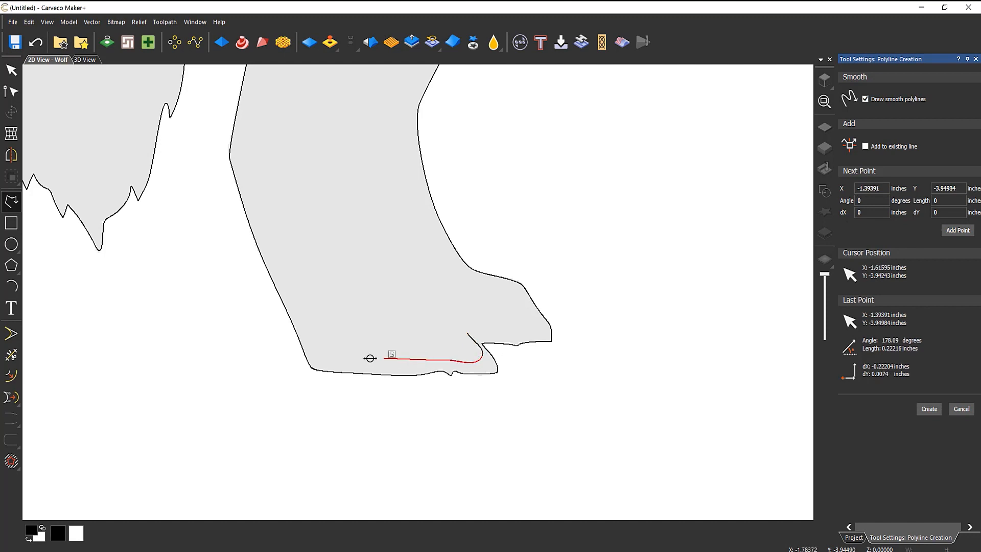
click(337, 360)
click(289, 276)
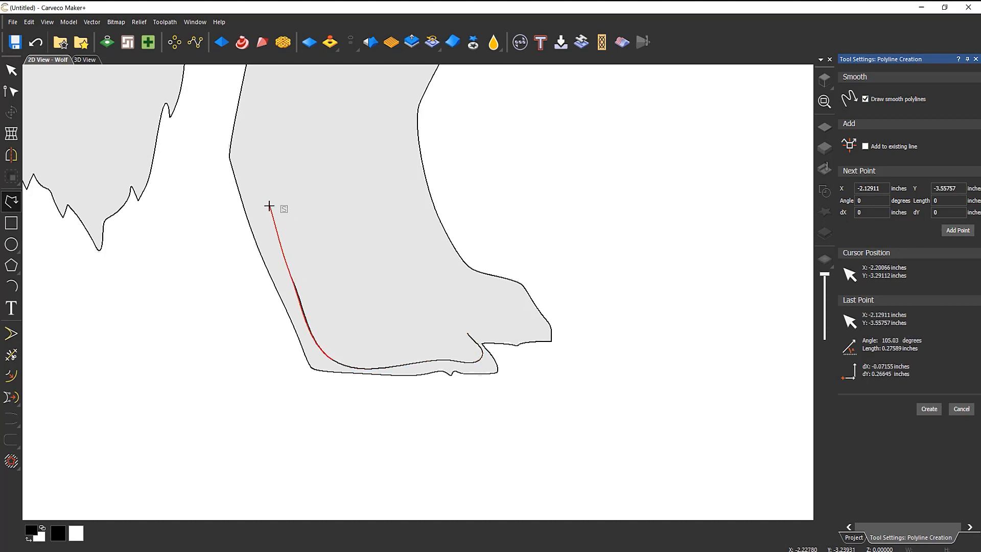
click(245, 169)
click(262, 84)
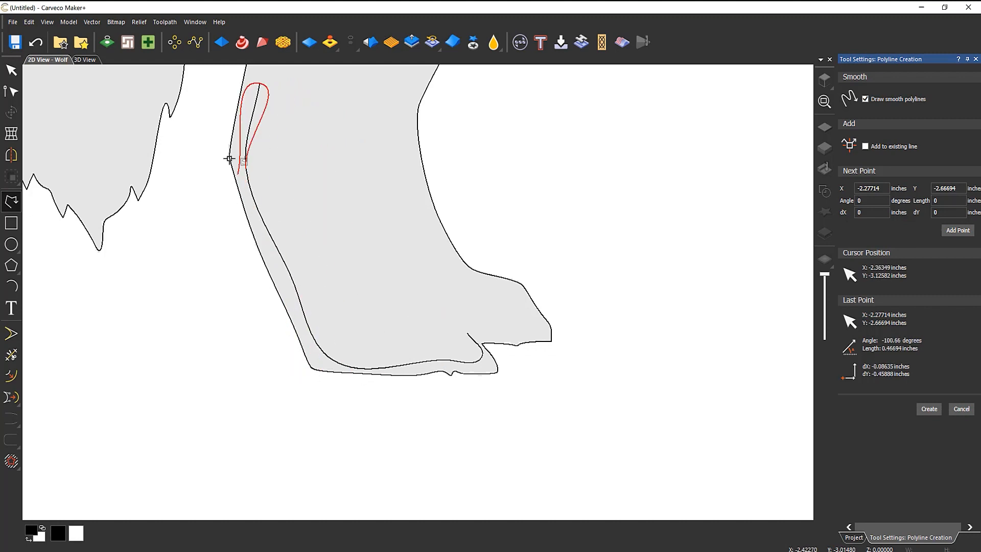
Step: Continue the smooth polyline up the back of the hind leg and along the tail's base towards the rump
scroll(291, 145, down, 5)
scroll(427, 260, up, 5)
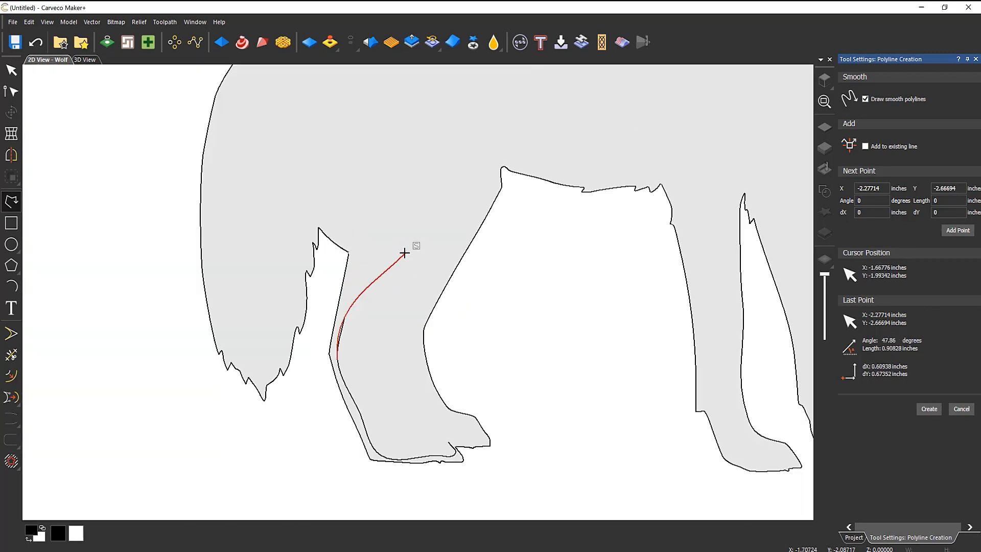
click(363, 225)
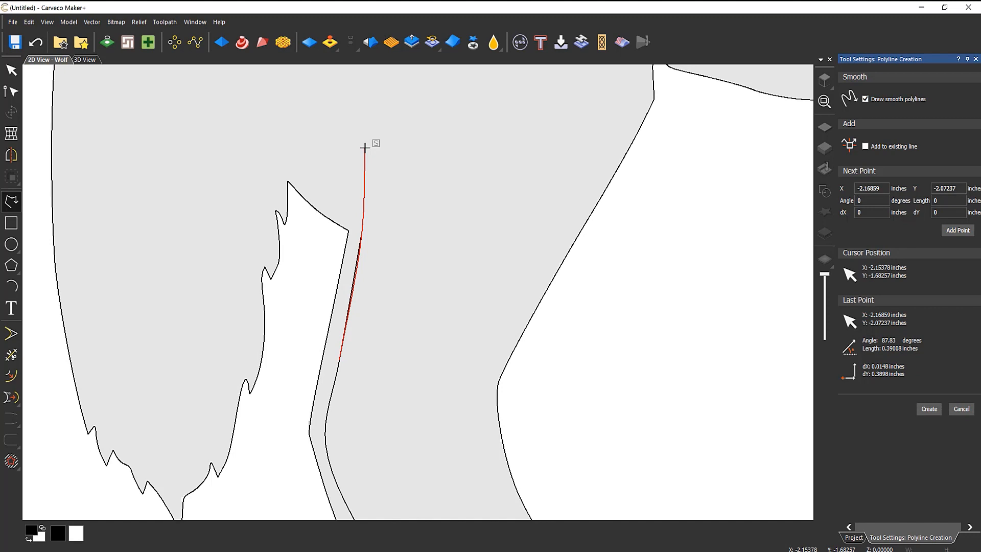
scroll(365, 151, down, 4)
scroll(407, 192, up, 3)
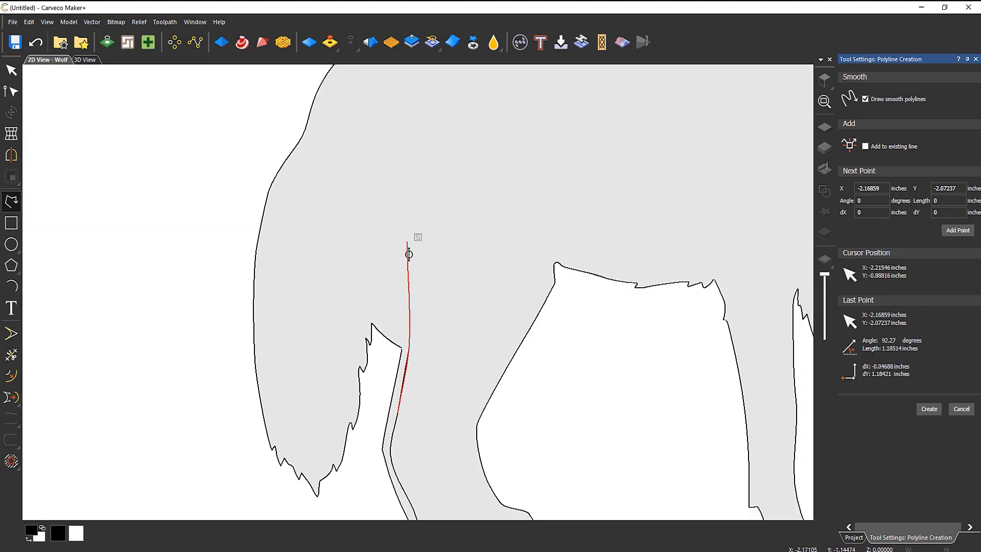
click(401, 292)
click(373, 282)
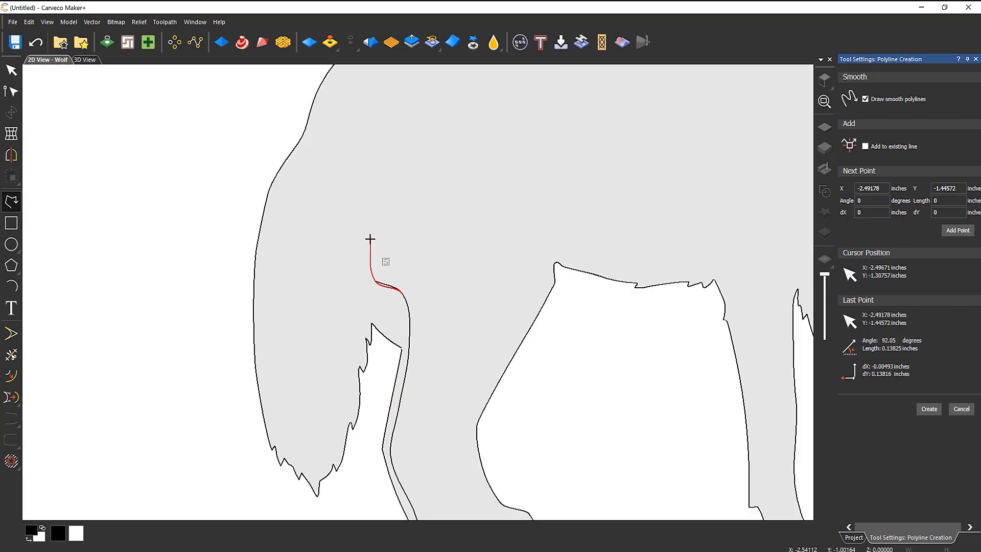
click(330, 132)
Step: Arch the smooth polyline over the rump and around the thigh, ending where the hind leg meets the belly
scroll(355, 120, down, 4)
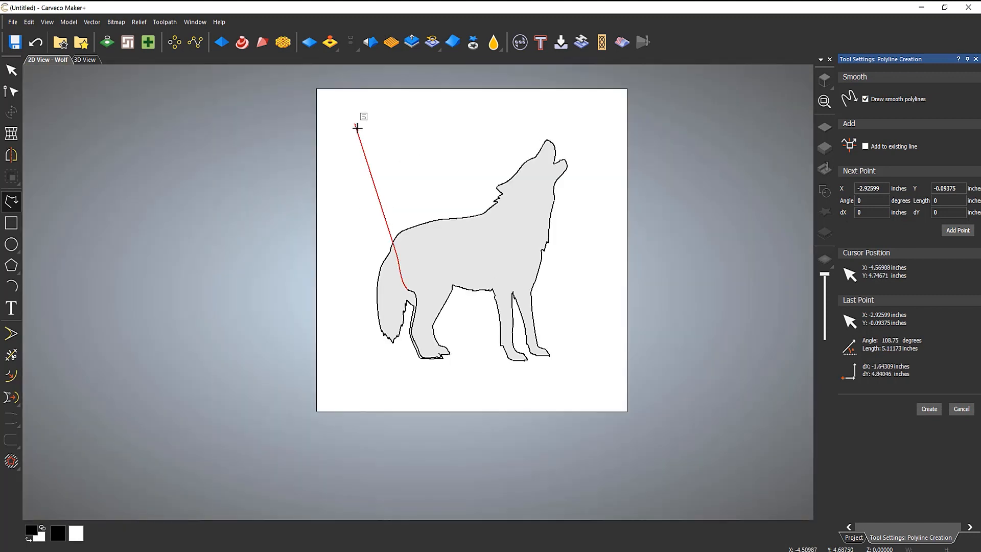
scroll(406, 280, up, 4)
click(402, 99)
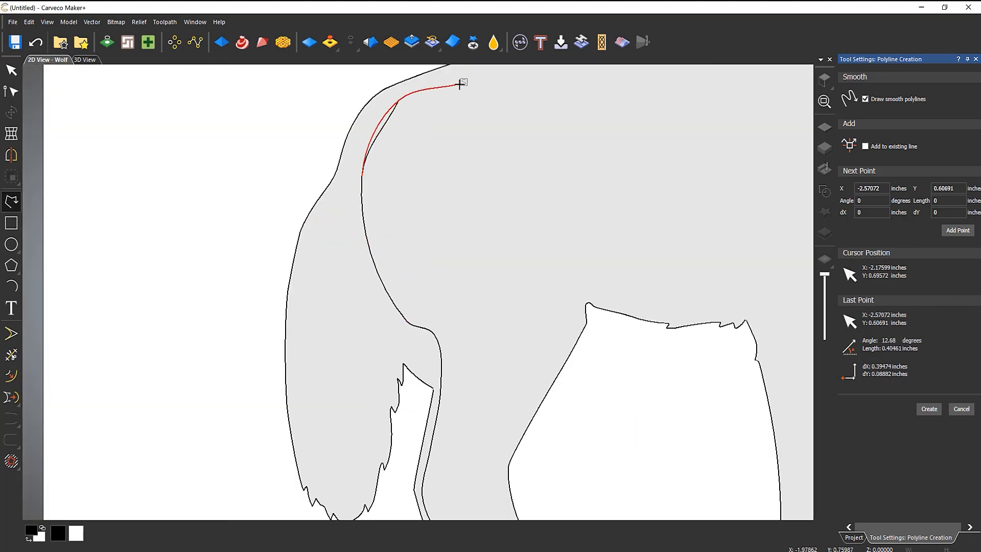
click(516, 69)
click(602, 149)
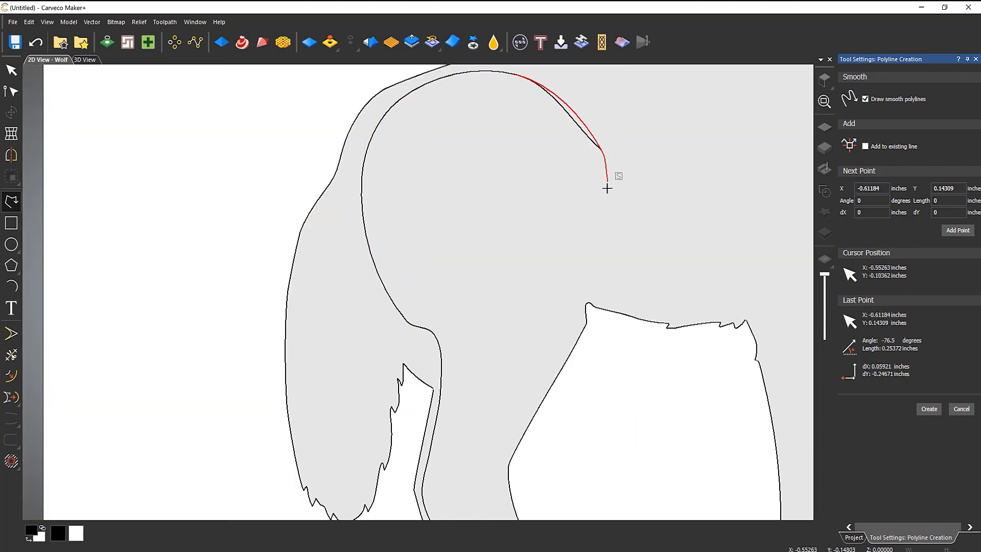
click(604, 260)
click(580, 304)
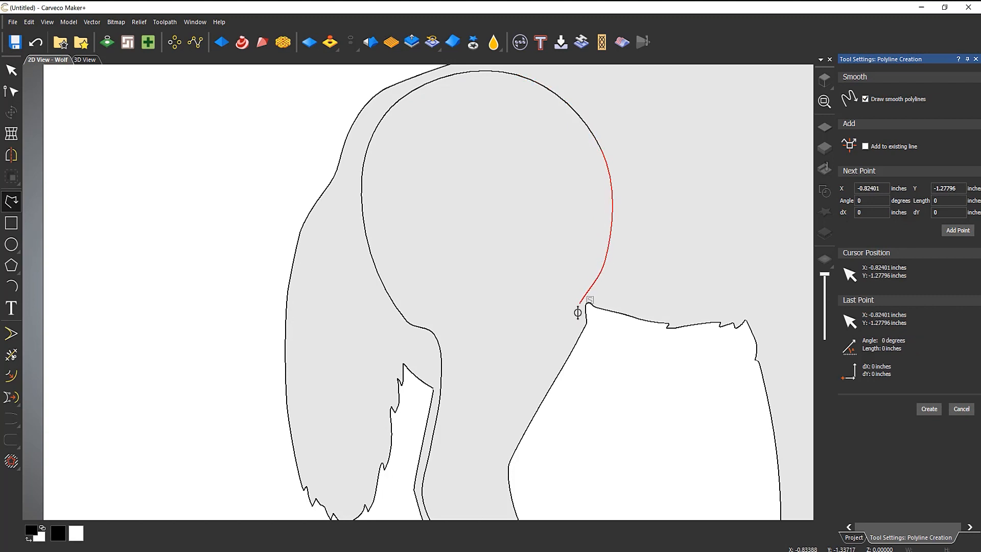
click(576, 327)
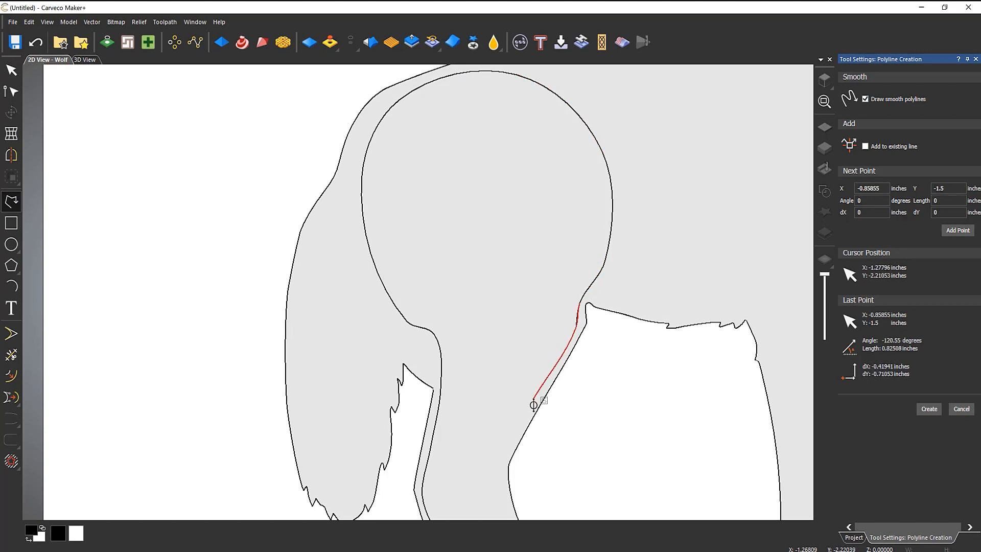
click(534, 406)
click(508, 447)
click(503, 495)
scroll(501, 477, down, 3)
scroll(475, 453, up, 3)
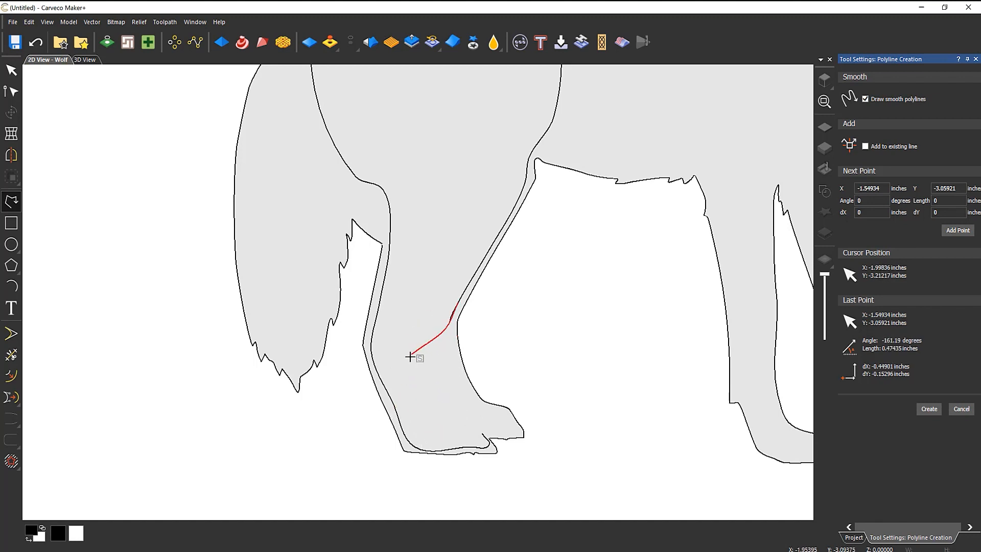
Step: Continue the smooth polyline down the front of the hind leg into the paw and close the leg shape at its start point
click(458, 235)
click(422, 321)
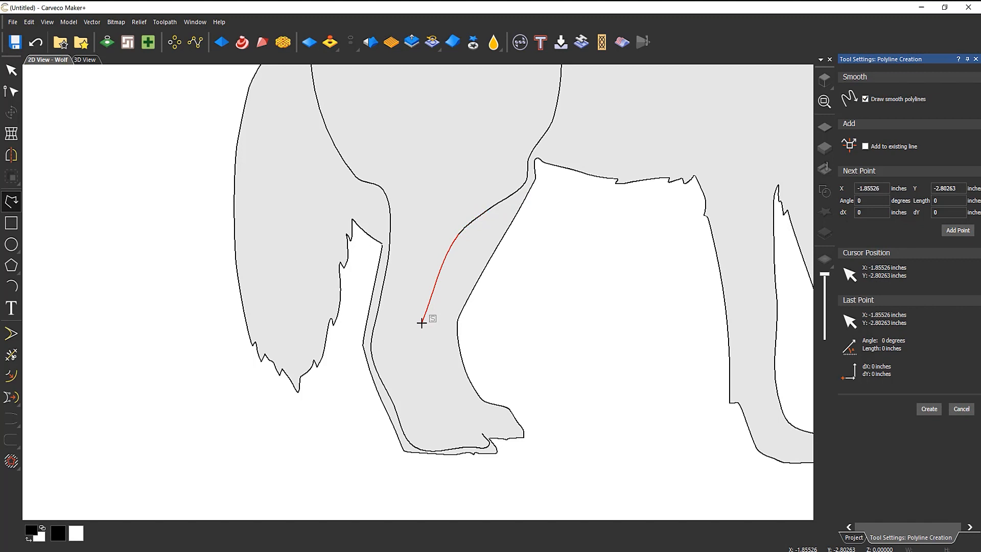
click(431, 366)
click(460, 414)
scroll(535, 333, down, 2)
scroll(407, 221, down, 3)
scroll(393, 262, up, 2)
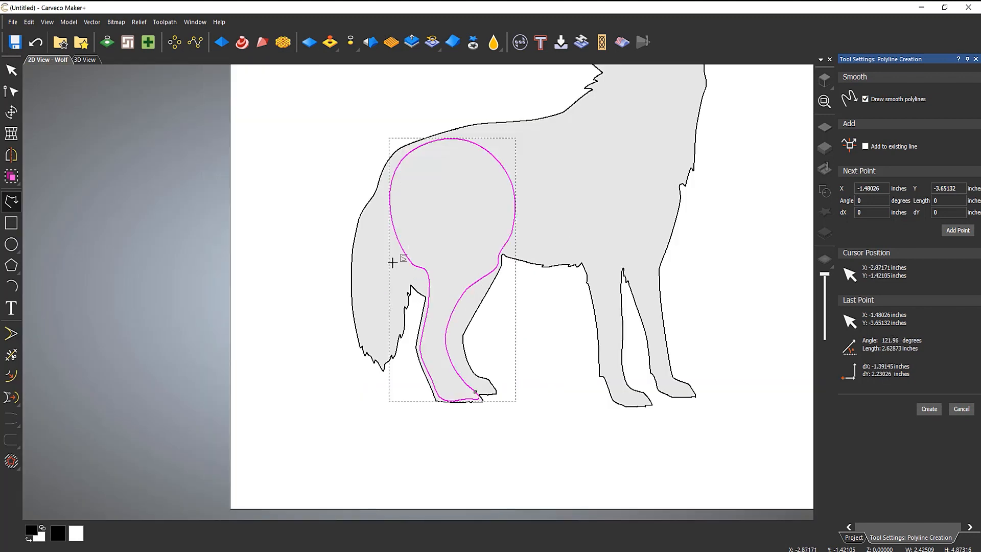
Step: Begin a smooth polyline at the tail's base, following just inside the tail's outer edge down towards its tip
scroll(379, 266, up, 2)
click(383, 123)
click(358, 154)
click(339, 183)
click(332, 266)
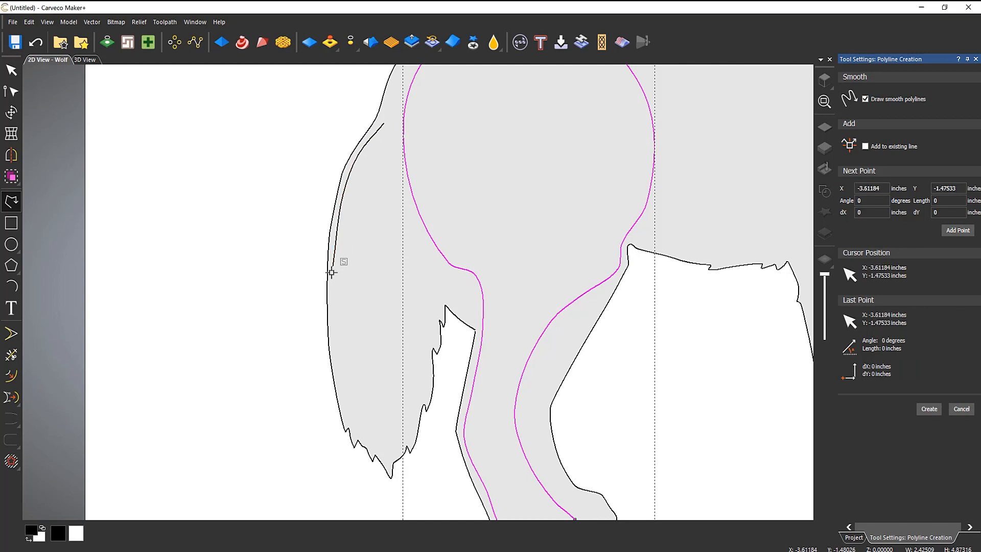
click(336, 364)
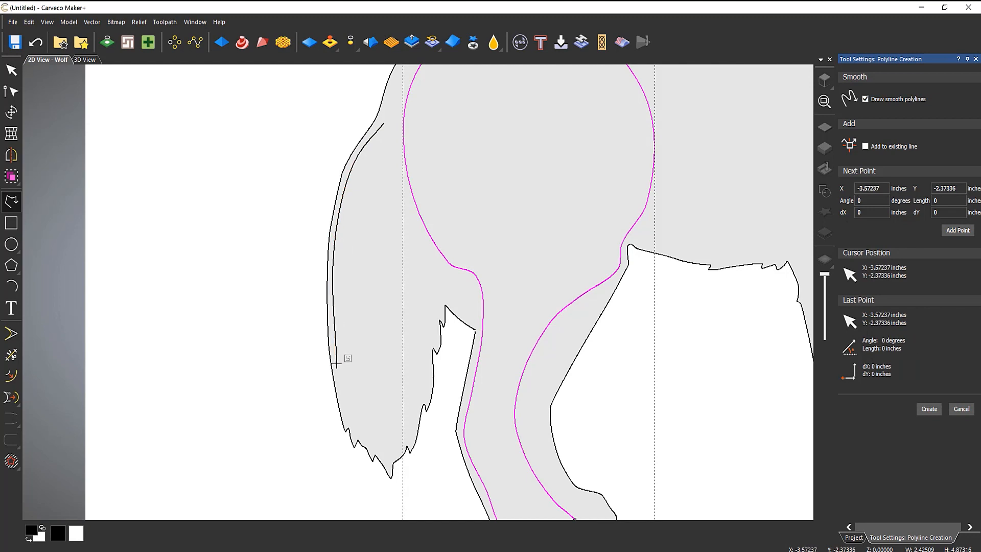
click(339, 415)
click(353, 430)
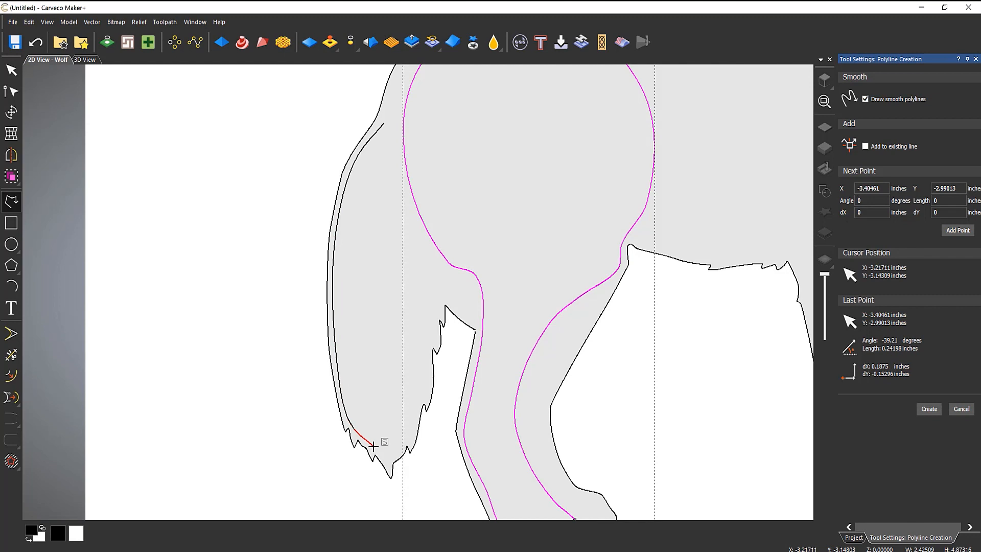
Step: Carry the tail polyline around the tip and up just inside the ragged inner edge to the thigh
click(387, 459)
click(396, 450)
click(406, 430)
click(415, 411)
click(424, 390)
click(428, 362)
click(428, 338)
click(436, 335)
click(439, 300)
click(442, 264)
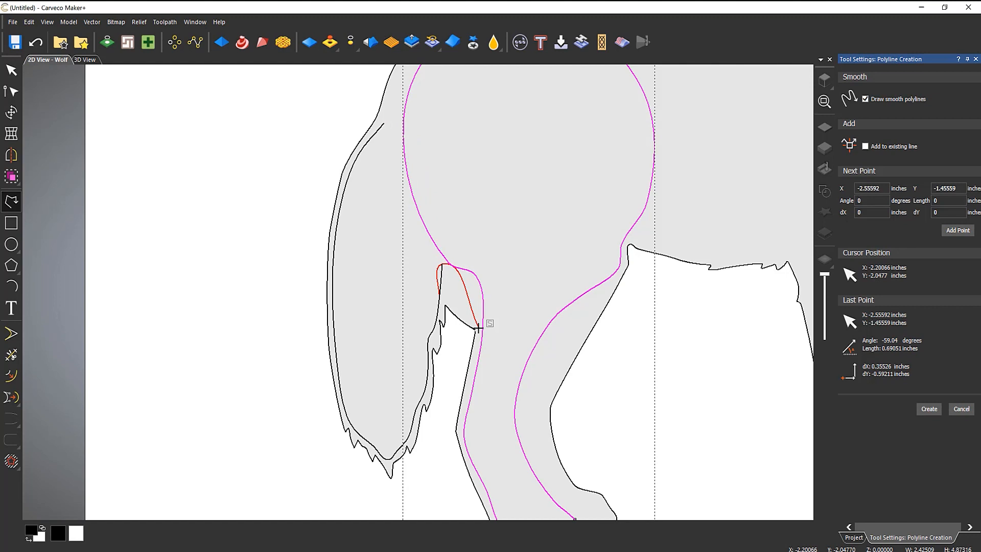
Step: Run the tail polyline up alongside the thigh, close it at its start point, and leave the polyline tool with nothing selected
click(405, 195)
click(394, 132)
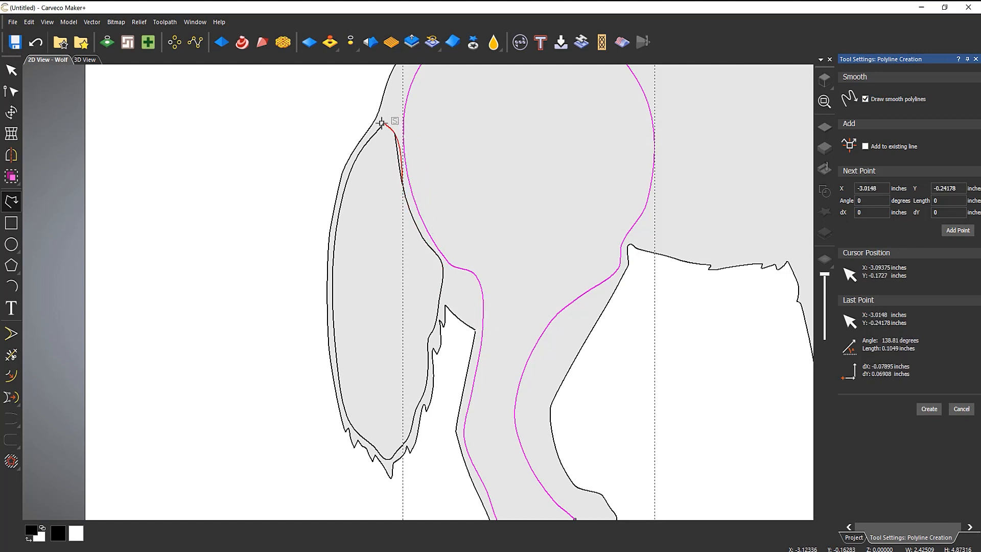
click(383, 123)
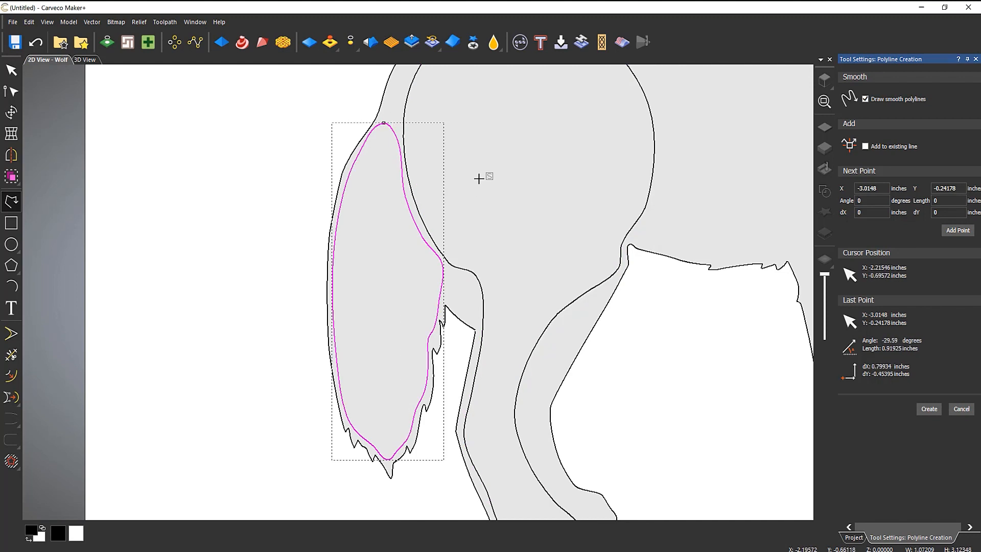
key(Escape)
click(476, 179)
Step: Delete all vectors over the wolf, including the outline and the drawn leg and tail shapes
scroll(437, 220, down, 2)
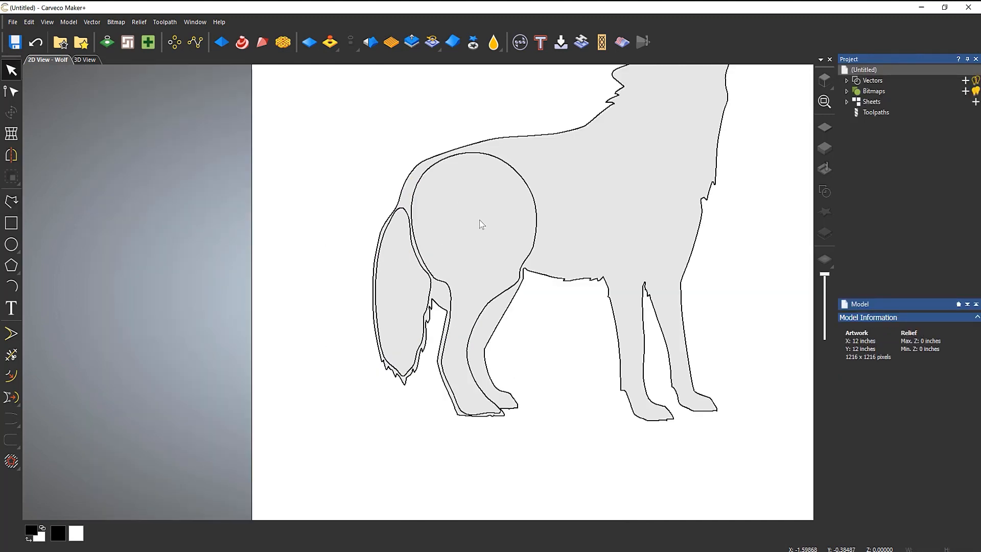
scroll(370, 223, down, 2)
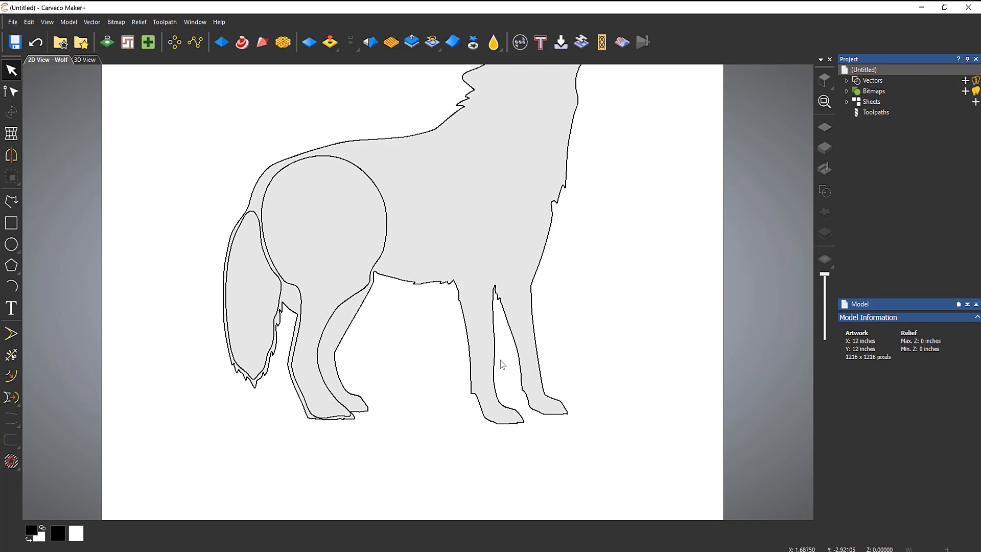
middle_drag(613, 266, 610, 340)
drag(667, 108, 199, 417)
key(Delete)
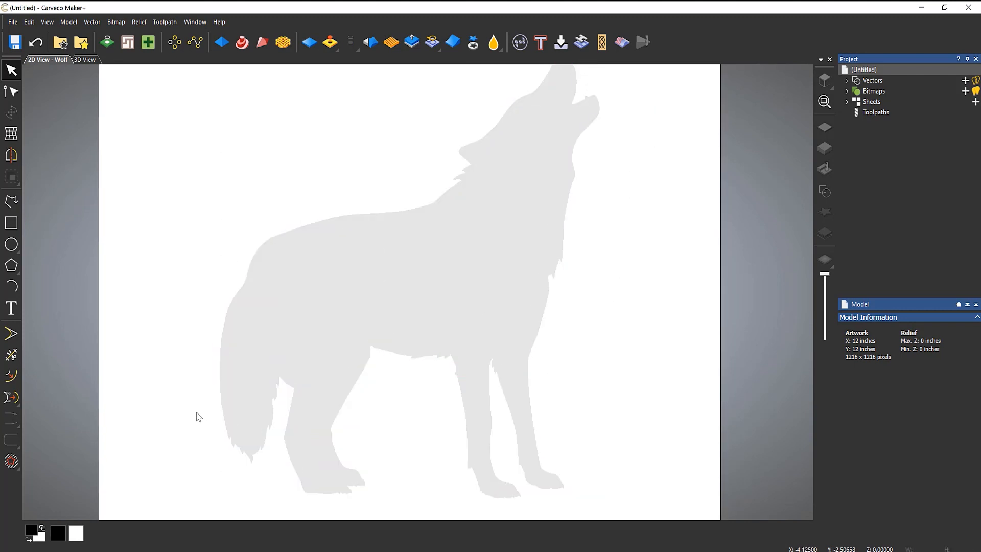
Step: Import the Wolf Vectors file onto the current layer and deselect the imported vectors
click(92, 22)
click(108, 39)
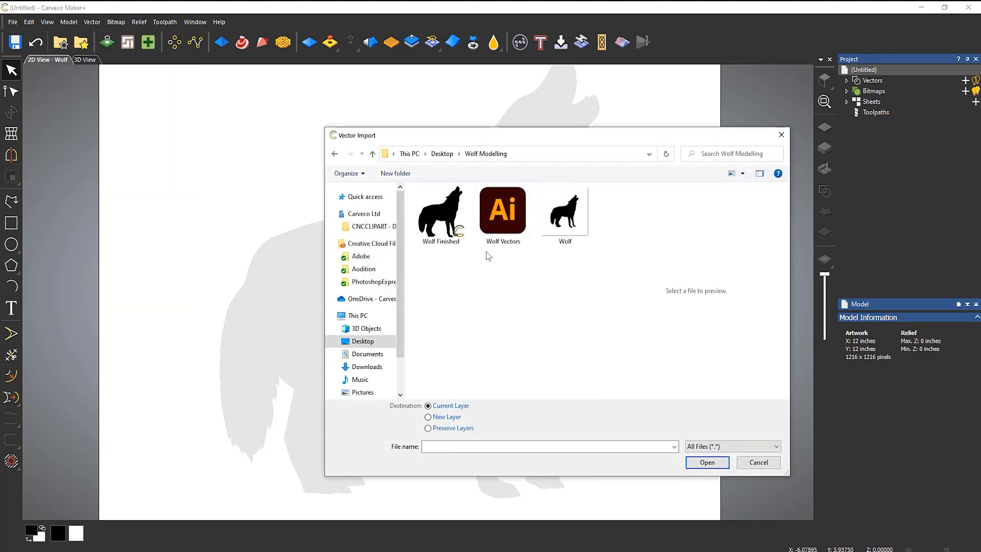
click(499, 214)
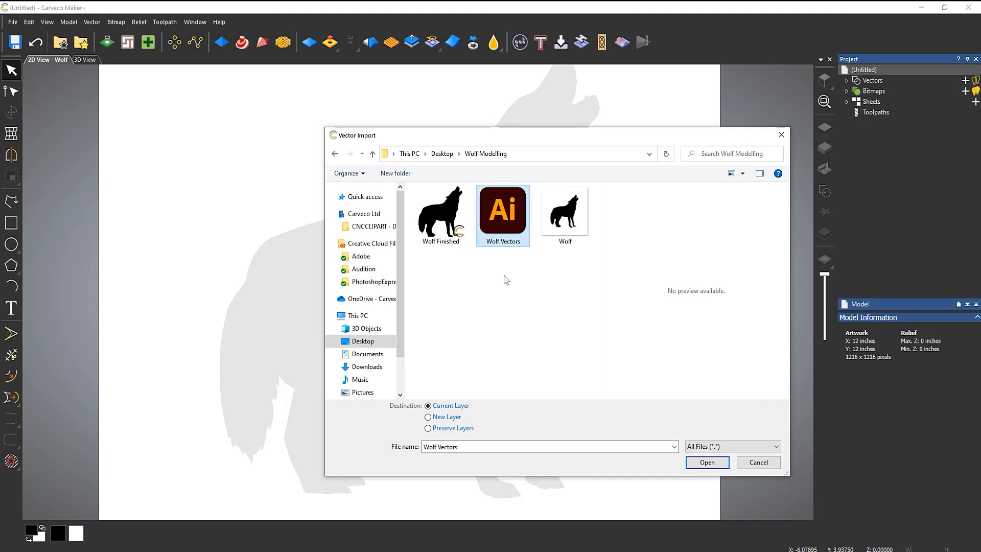
click(690, 462)
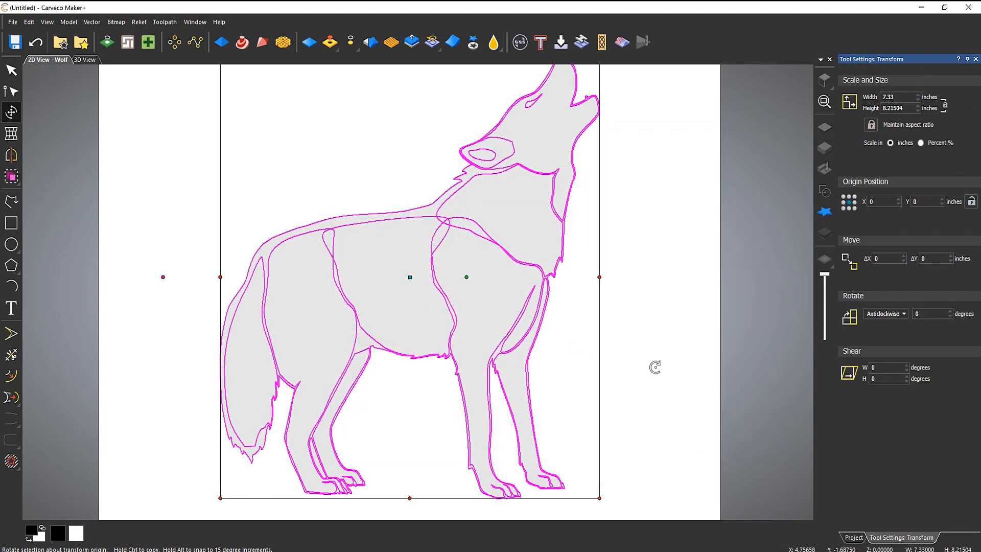
key(Escape)
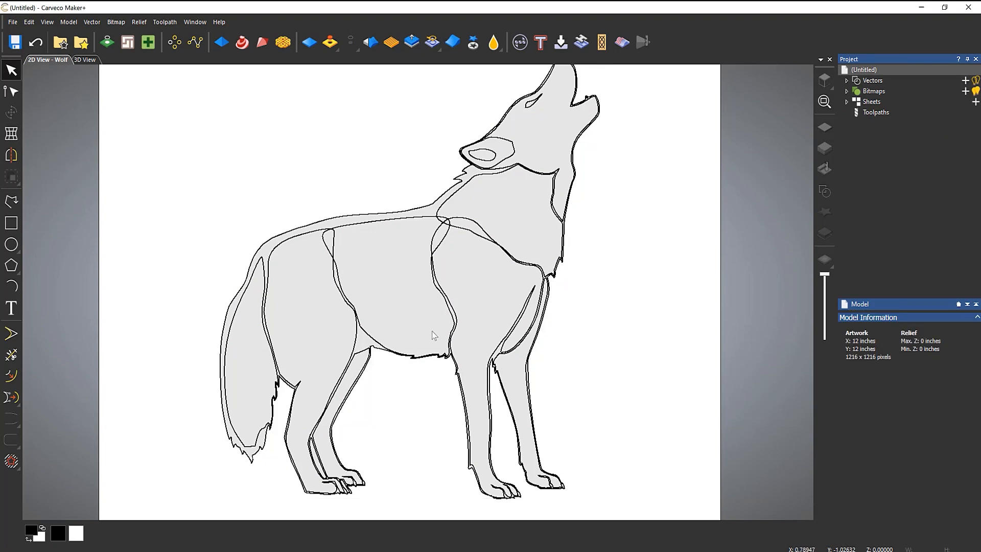
Step: Examine the imported vectors around the hind legs, paws and tail, highlighting the near hind-leg vector to follow its toe shape
scroll(269, 426, up, 2)
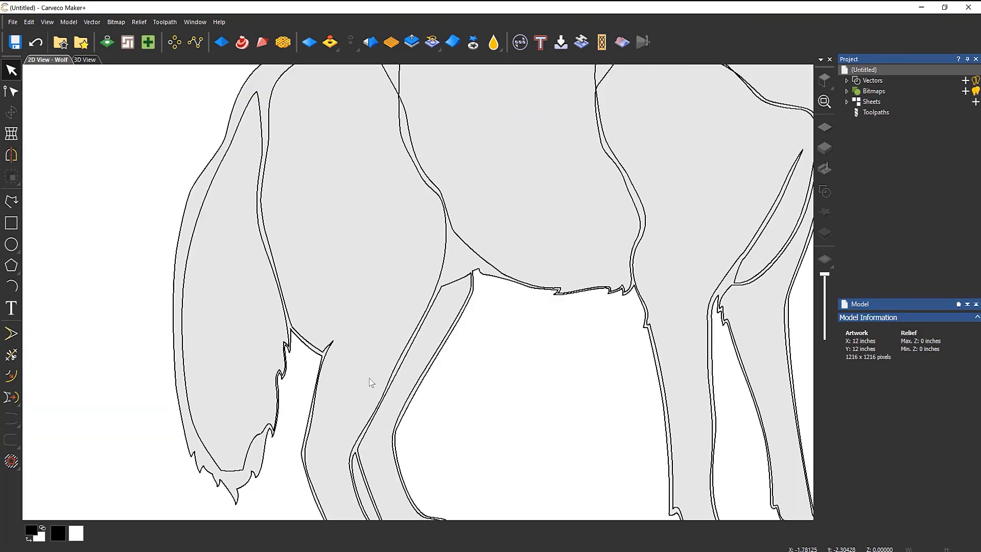
middle_drag(380, 341, 366, 256)
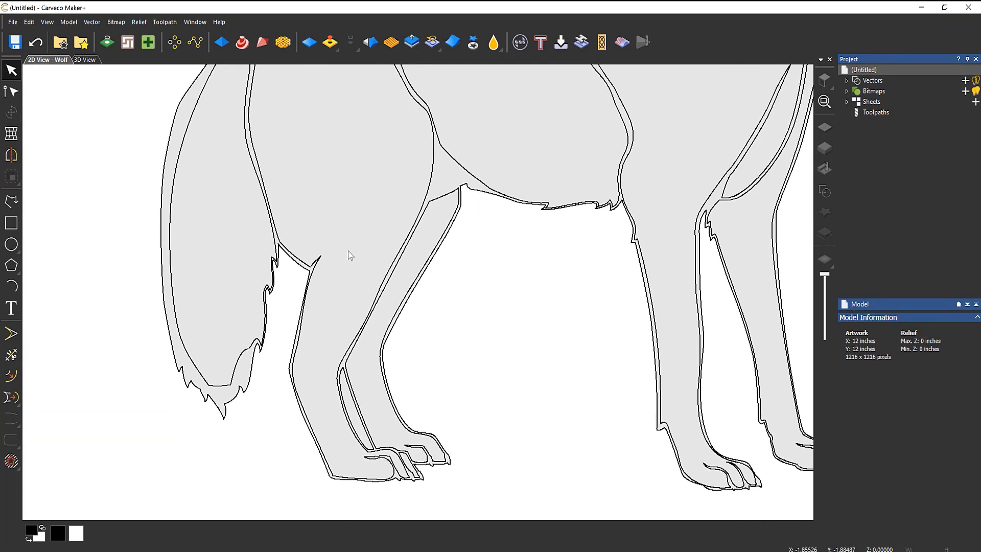
scroll(364, 402, up, 5)
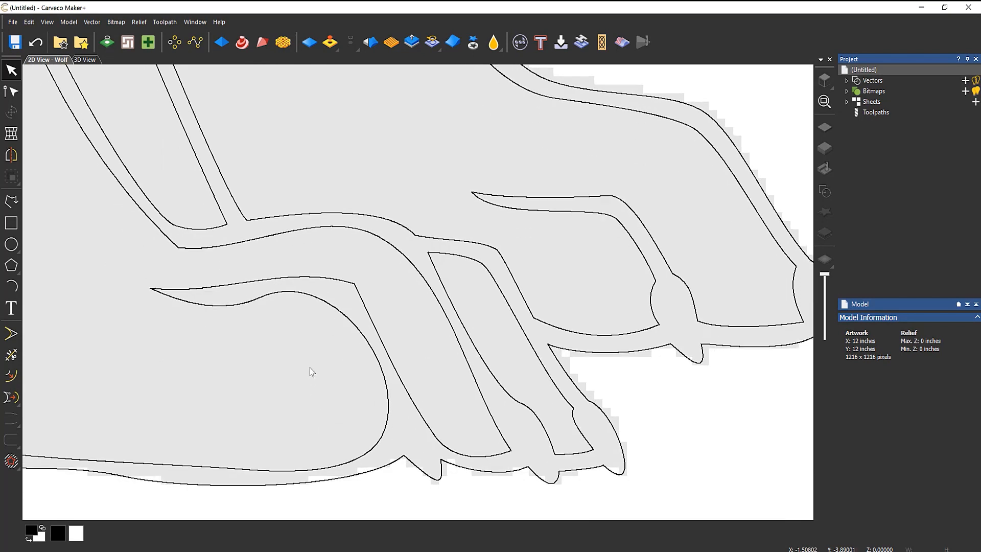
click(401, 383)
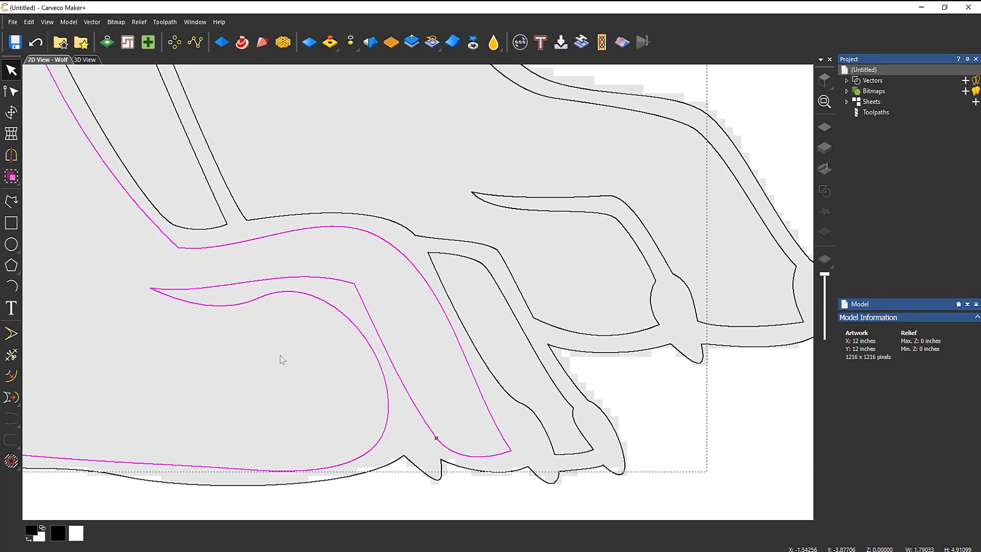
scroll(296, 391, down, 3)
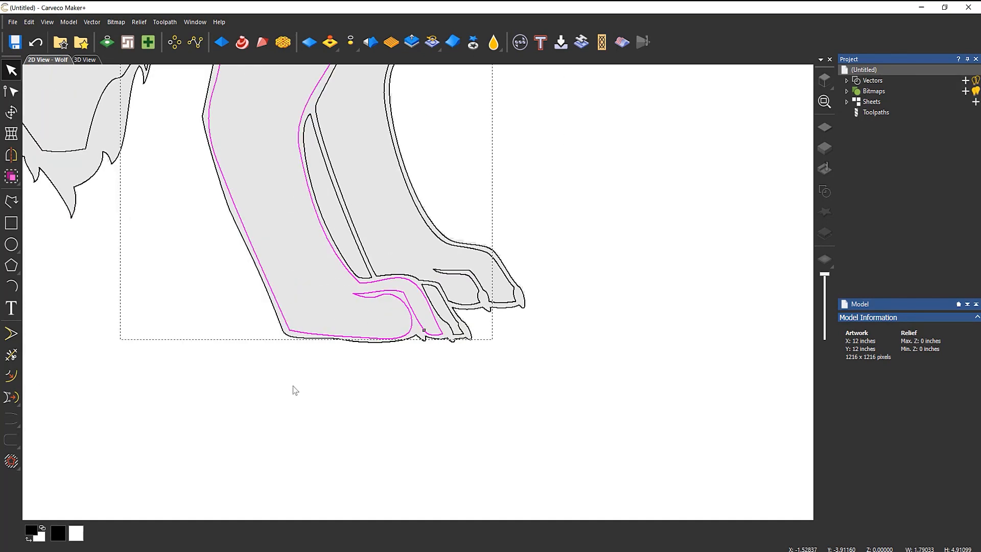
middle_drag(580, 224, 617, 358)
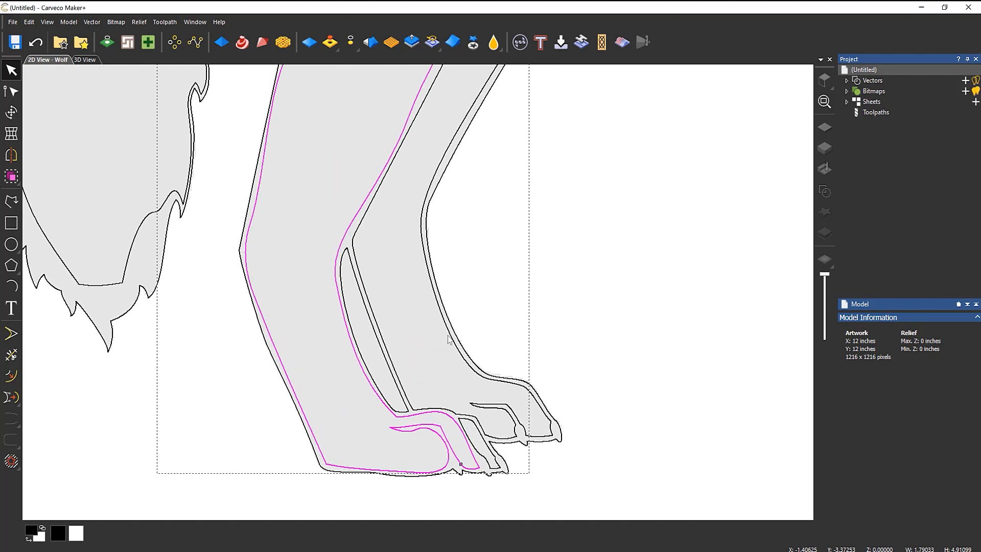
click(393, 378)
click(713, 251)
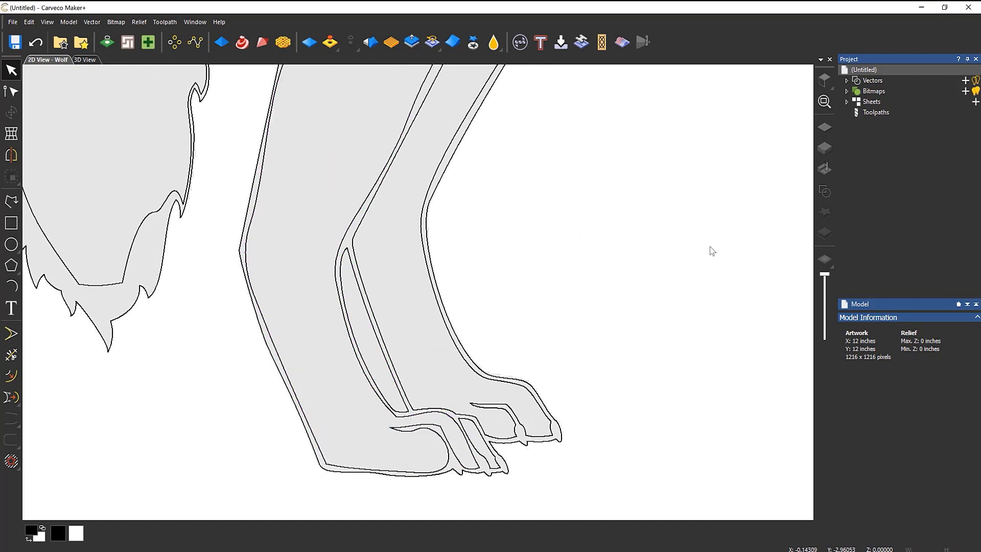
scroll(274, 280, down, 5)
scroll(386, 177, up, 3)
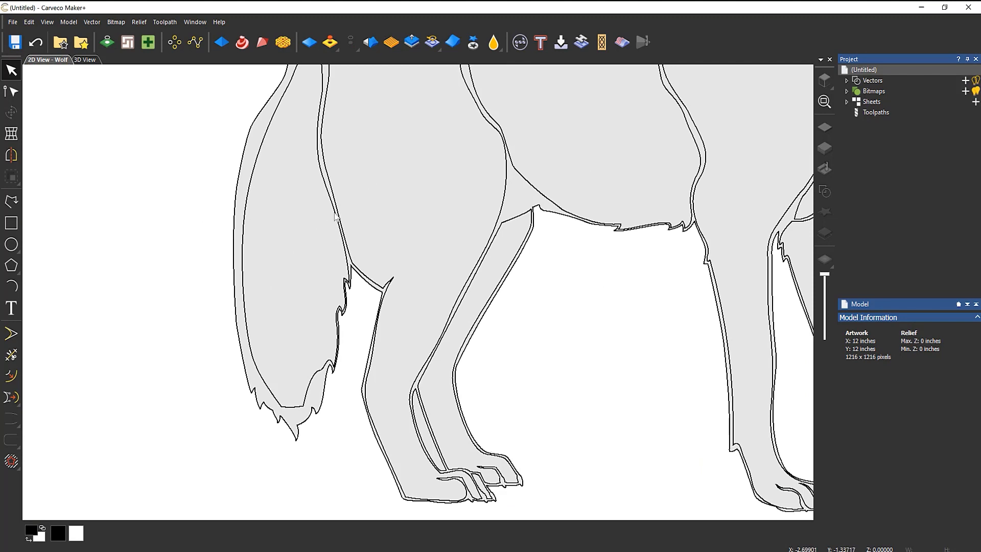
scroll(262, 253, down, 5)
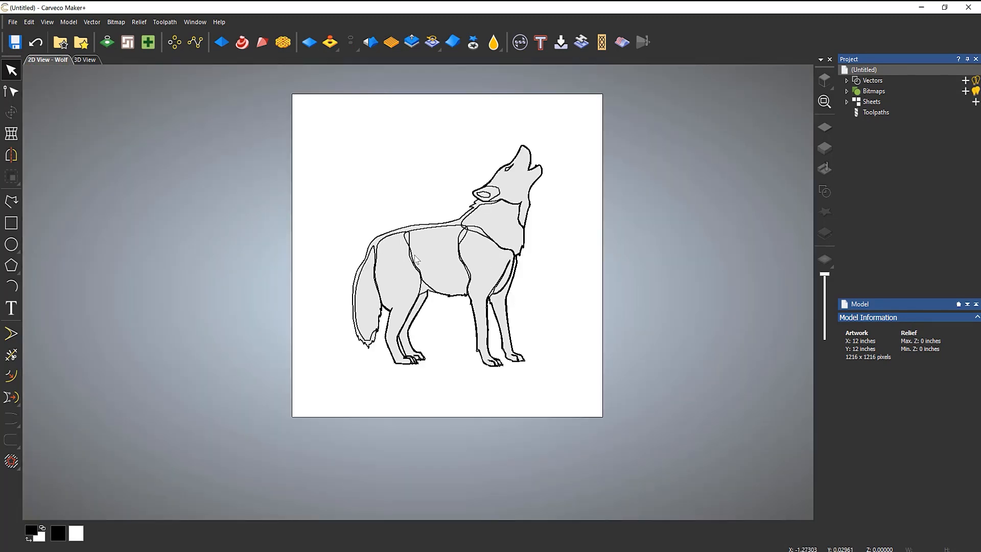
Step: Delete the small inner vector inside the wolf's ear
scroll(415, 259, up, 3)
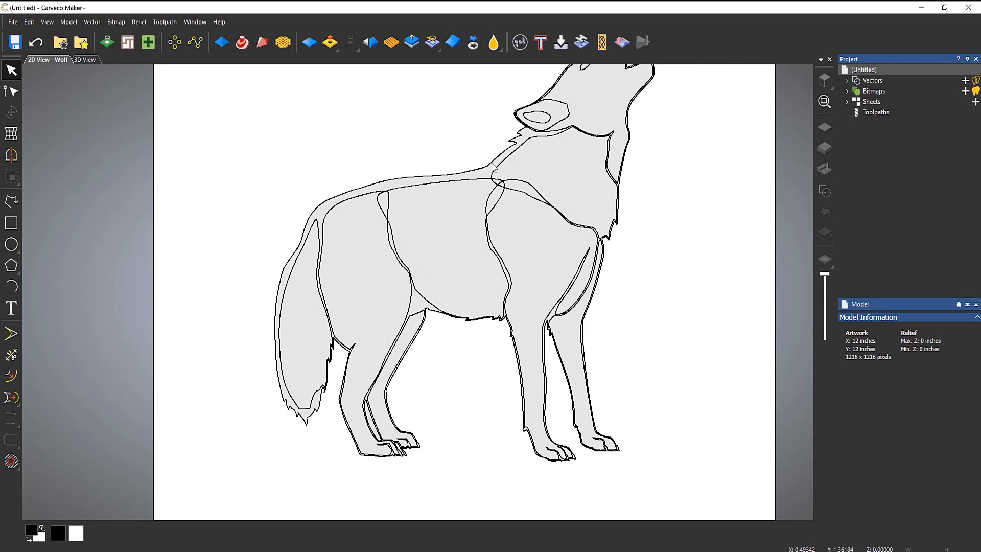
click(548, 119)
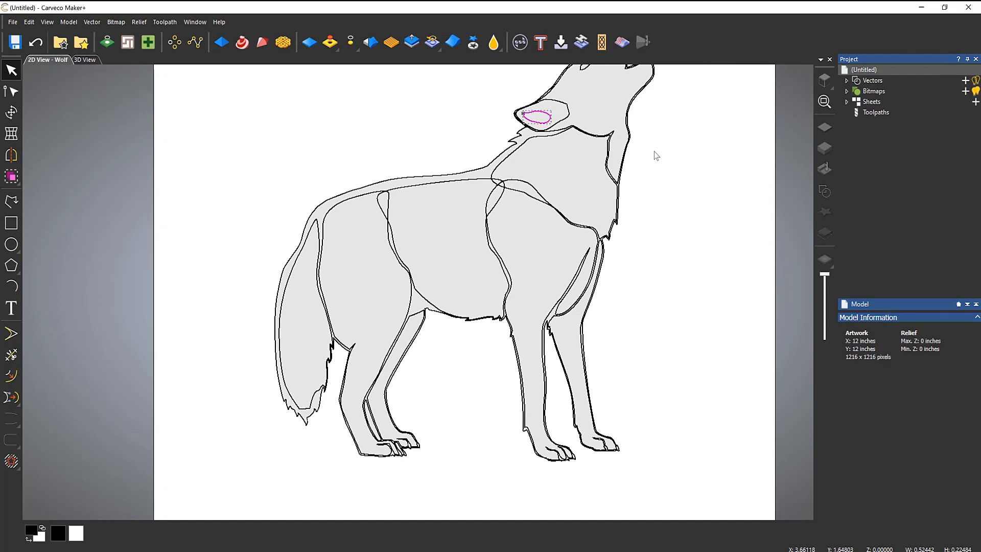
key(Delete)
middle_drag(703, 225, 692, 285)
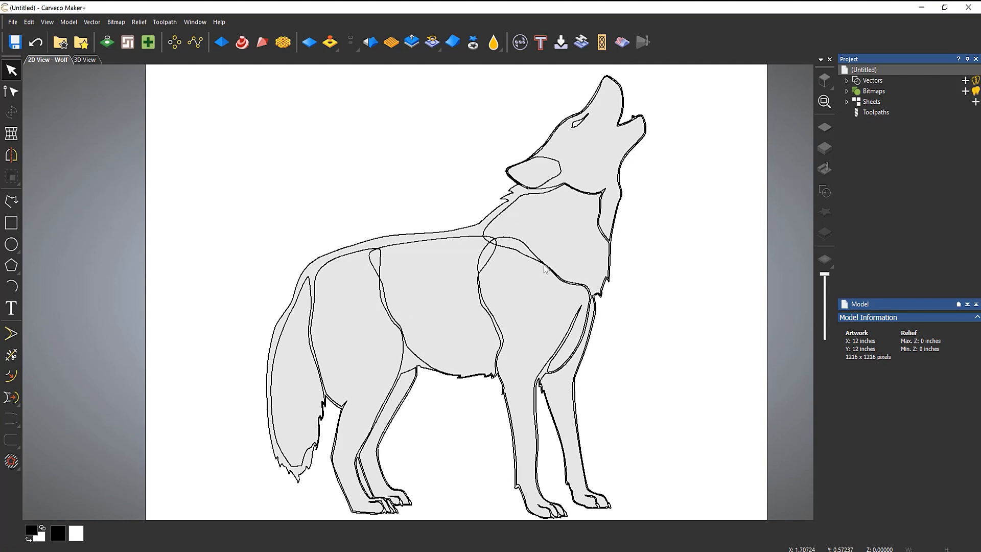
Step: Inspect the near front-leg and shoulder vector, especially the narrow slit towards the chest, and deselect it
click(568, 337)
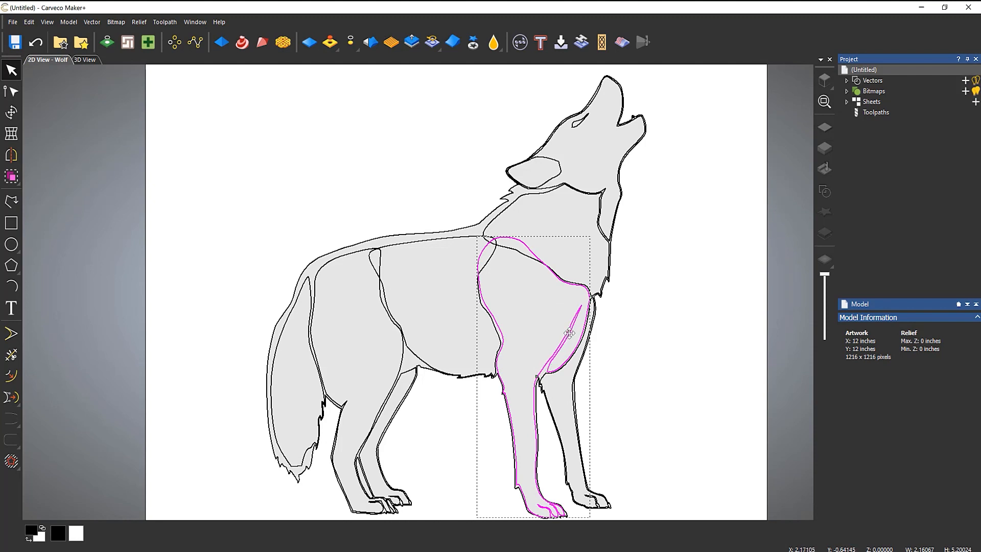
scroll(576, 358, up, 3)
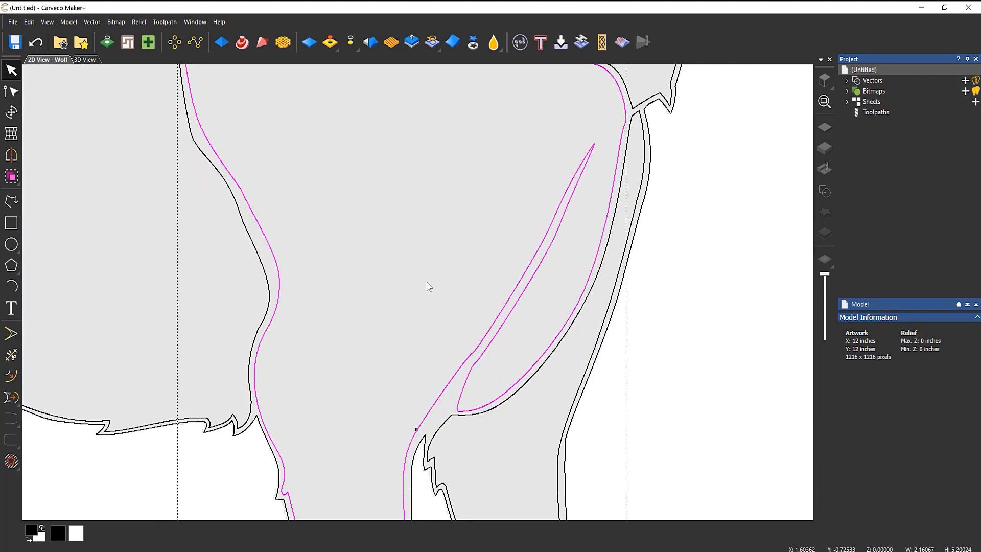
scroll(336, 250, down, 3)
click(336, 247)
mouse_move(336, 247)
middle_down()
mouse_move(366, 274)
mouse_move(366, 288)
mouse_move(374, 286)
middle_up()
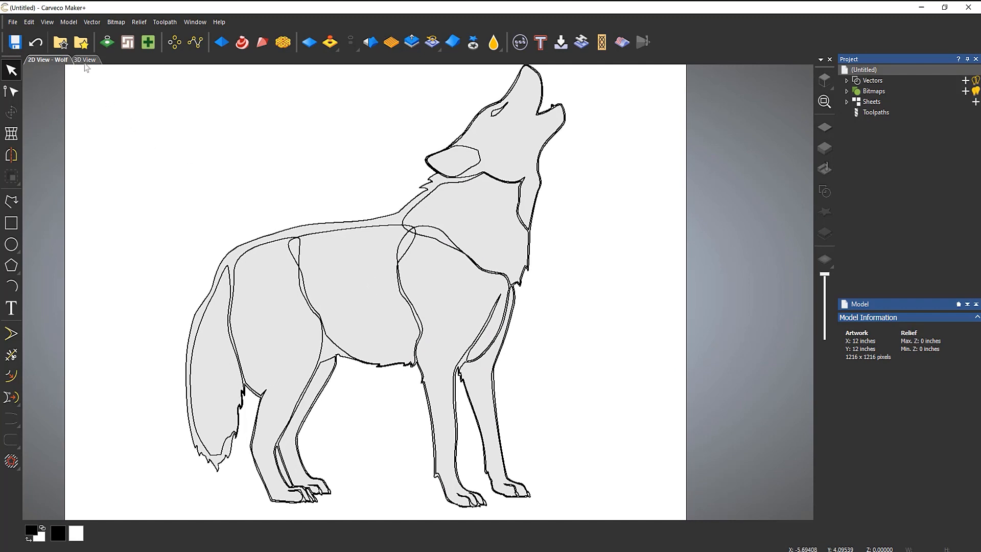
Step: Switch to the 3D view and display the vectors over the blank relief
click(85, 60)
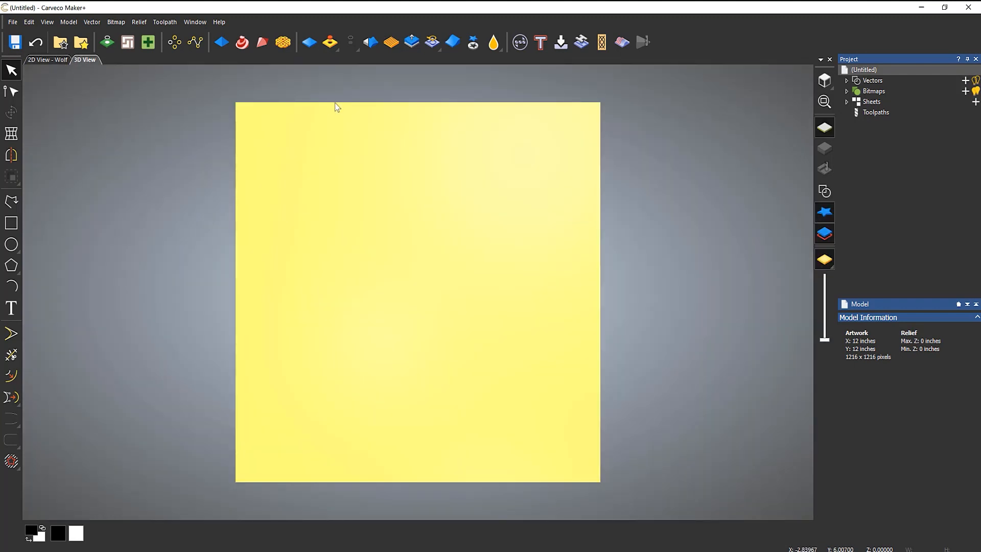
click(823, 192)
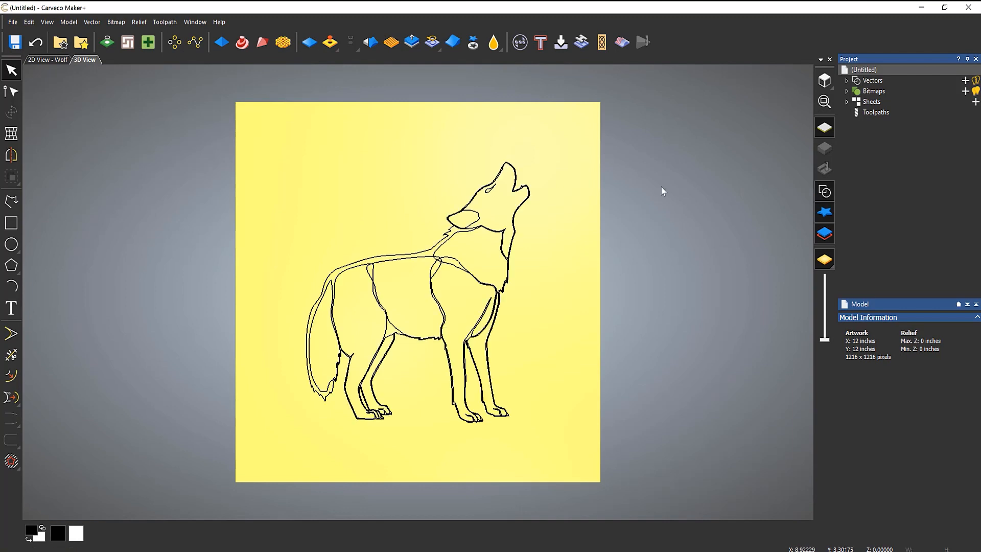
scroll(480, 307, up, 3)
middle_drag(424, 302, 421, 302)
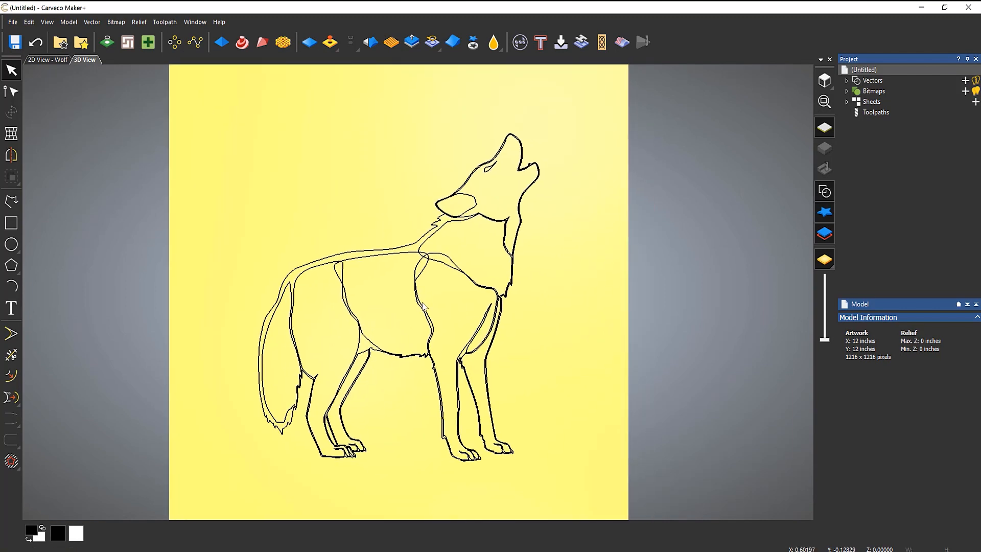
Step: Preview a round shape profile on the wolf's outer silhouette with the Shape Editor and hide the vectors to inspect the surface
click(357, 254)
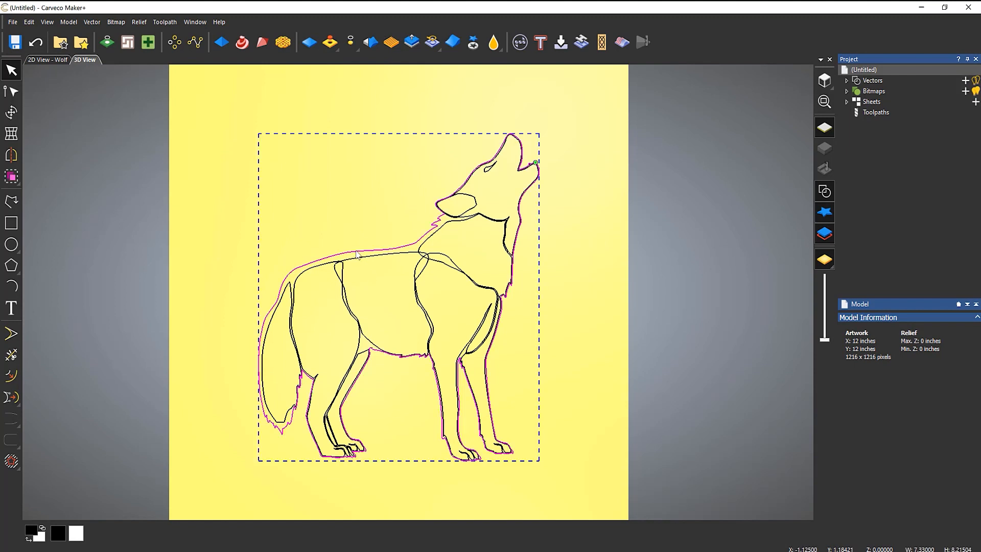
click(217, 44)
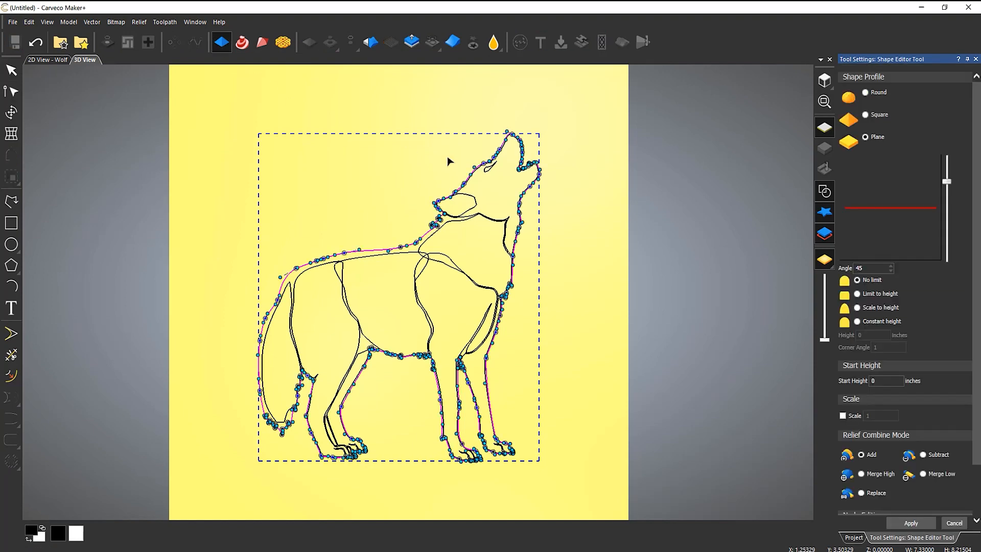
click(865, 93)
drag(589, 199, 415, 269)
scroll(416, 269, up, 2)
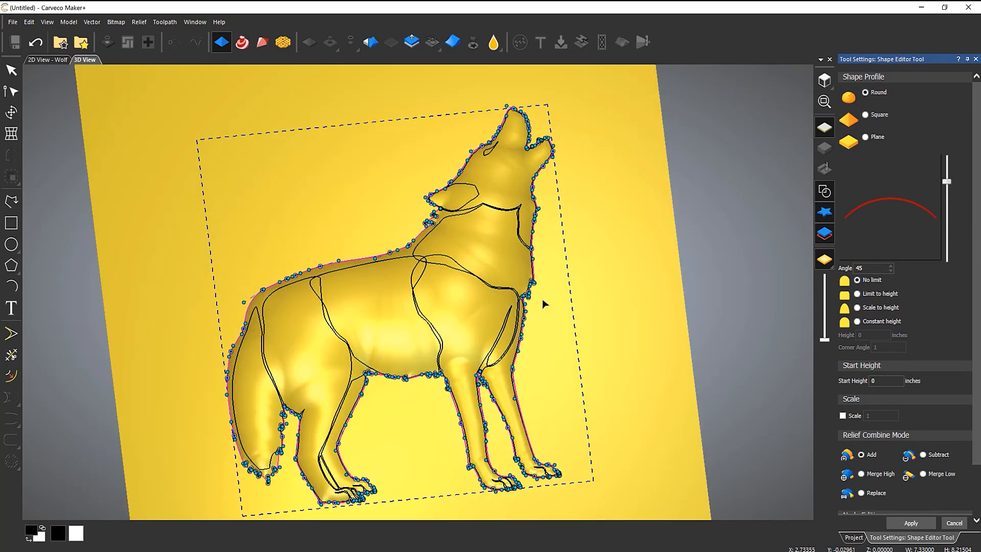
click(825, 199)
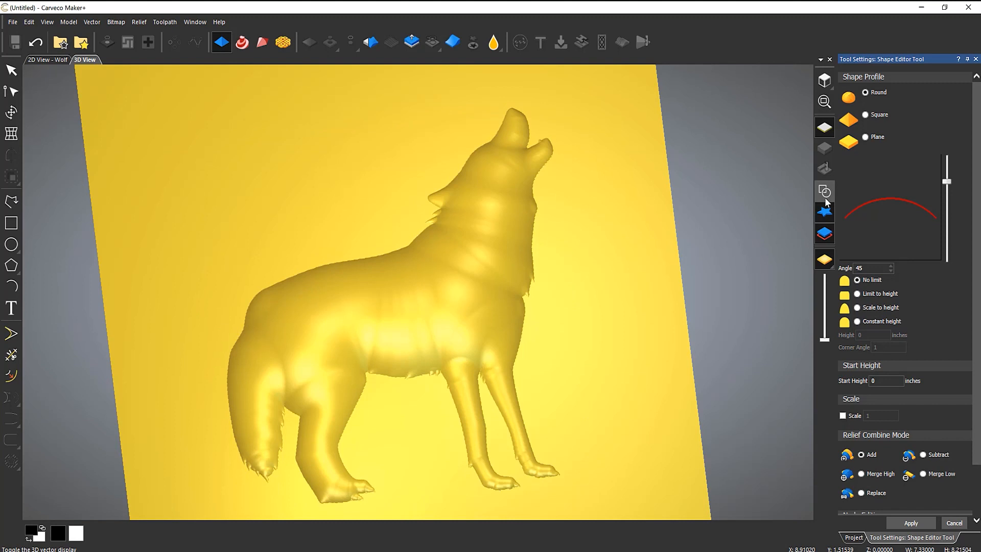
Step: Compare a steep 90-degree profile on the silhouette shape, then settle on an angle of 10 degrees
drag(947, 183, 946, 154)
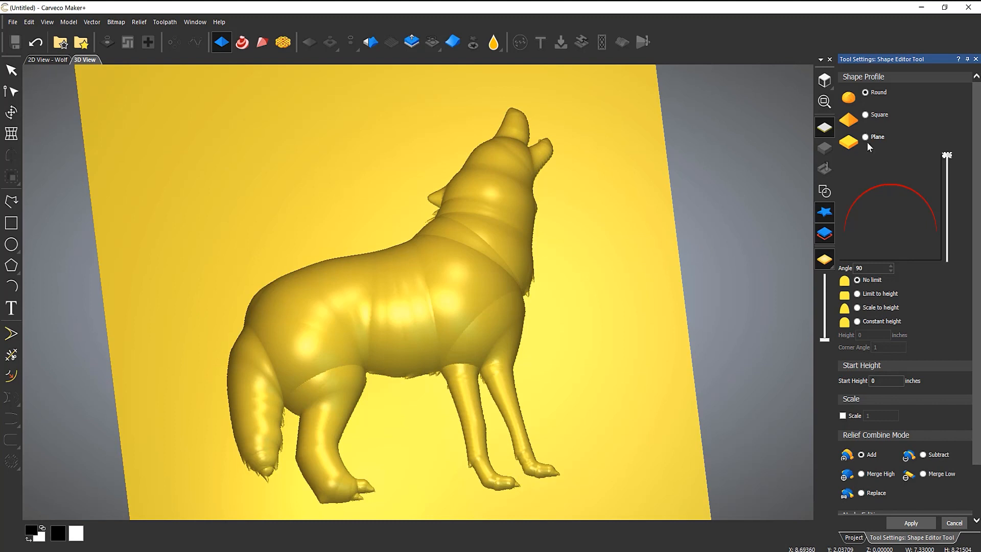
drag(947, 155, 946, 203)
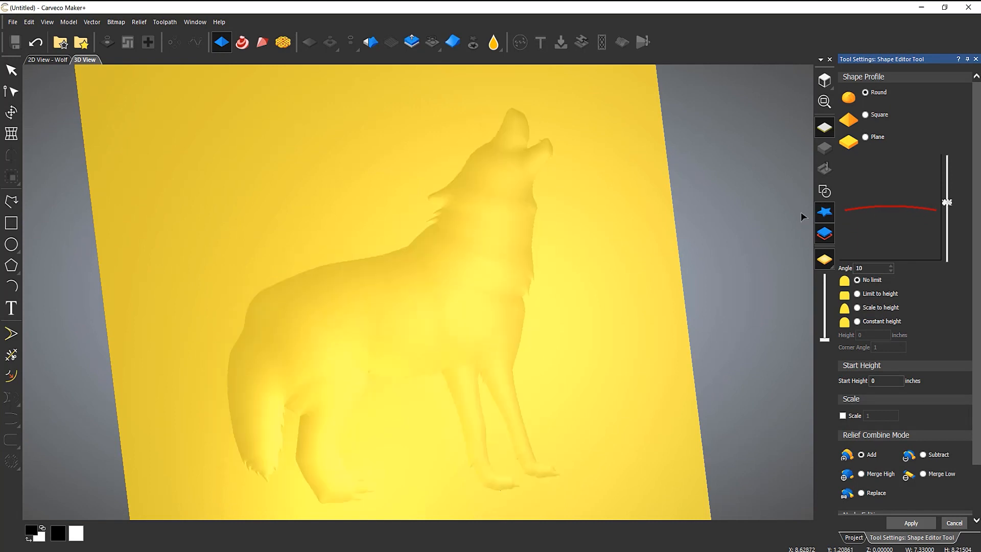
drag(366, 392, 411, 320)
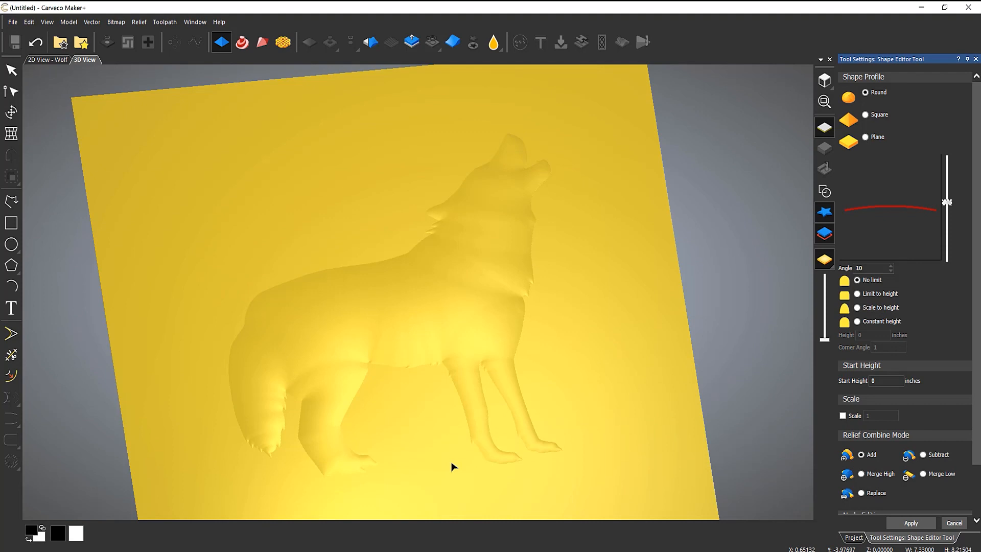
Step: Give the silhouette shape a start height of 0.125 inches, add it to the relief and close the Shape Editor
click(884, 381)
text(.12)
key(Return)
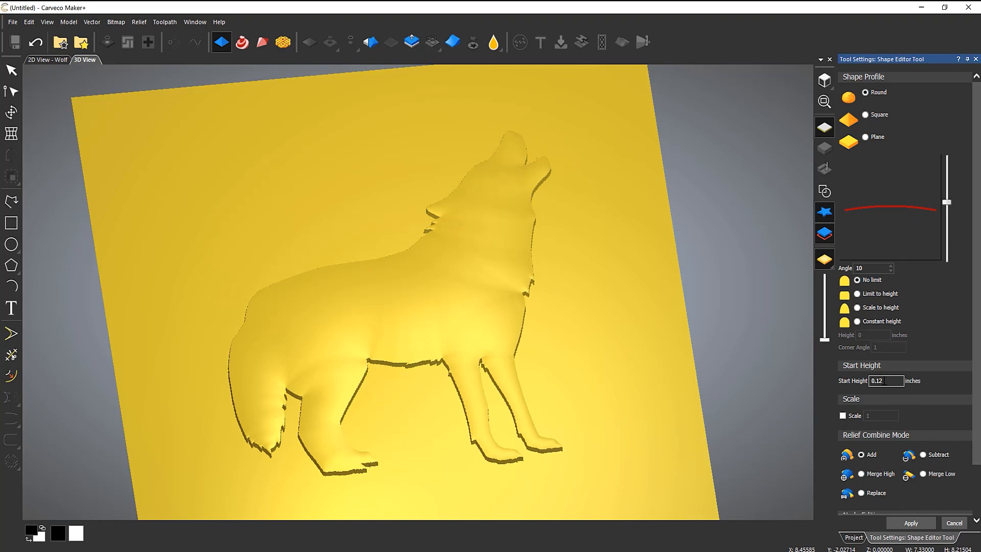
drag(462, 235, 479, 278)
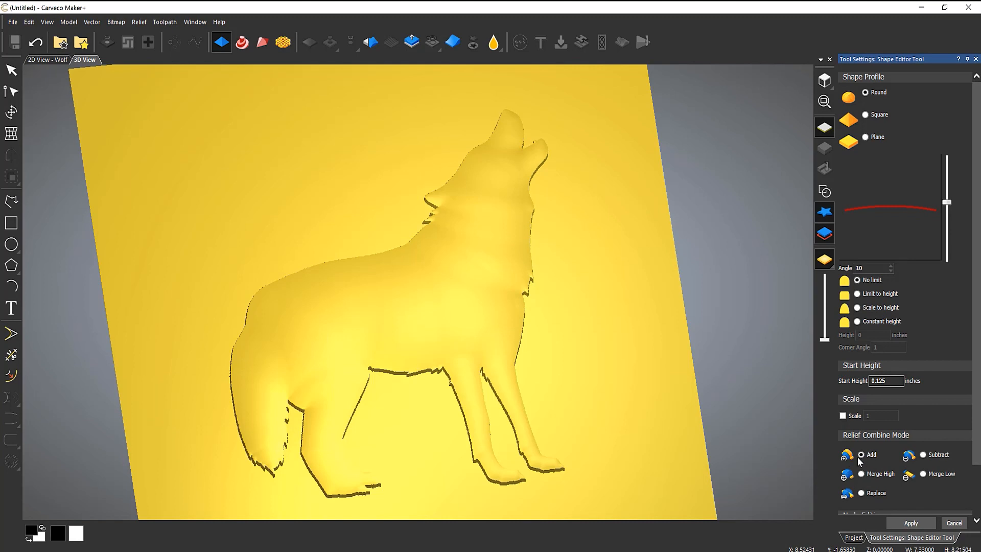
click(914, 523)
click(948, 521)
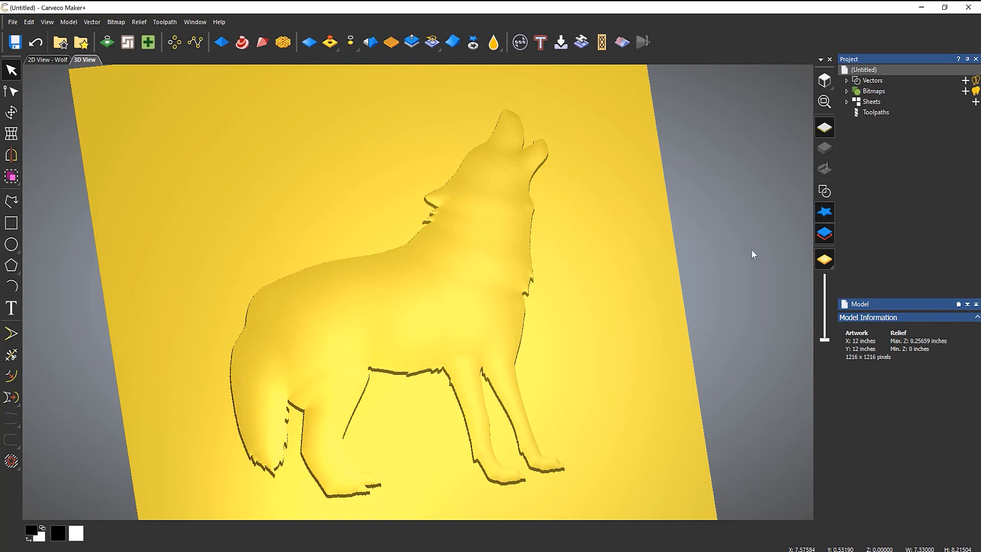
Step: Display the vectors again and examine how the tail, near hind-leg, torso and near front-leg outlines overlap, leaving nothing selected
click(825, 191)
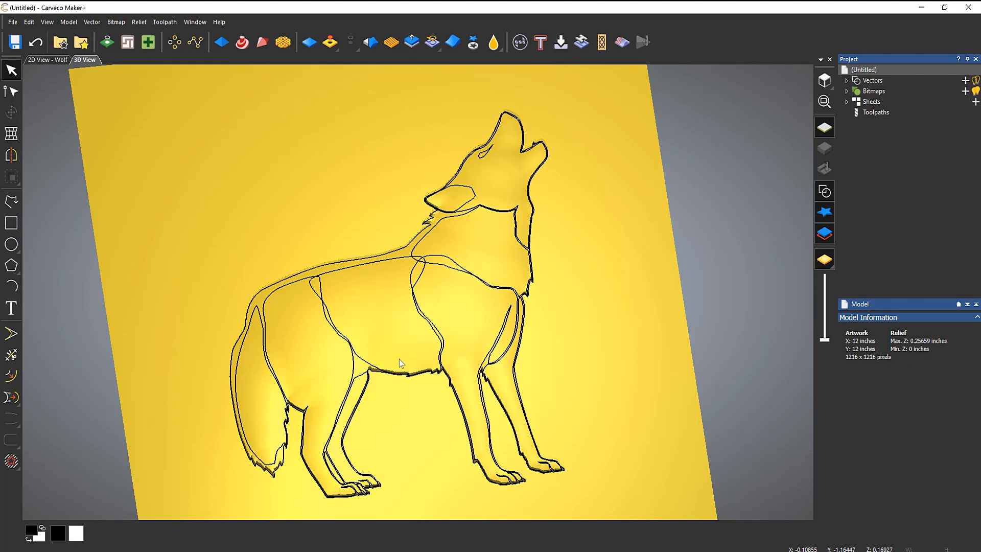
drag(399, 359, 398, 317)
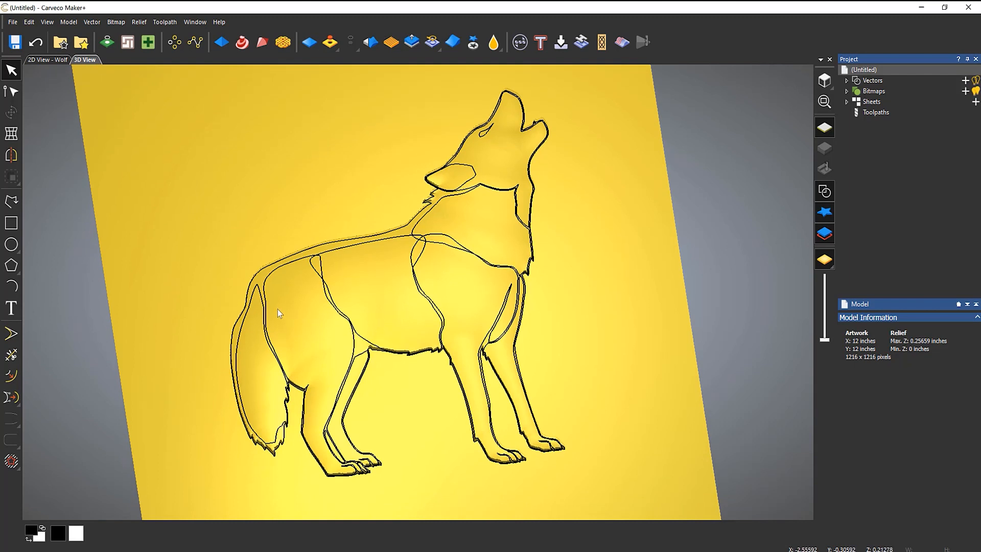
click(264, 307)
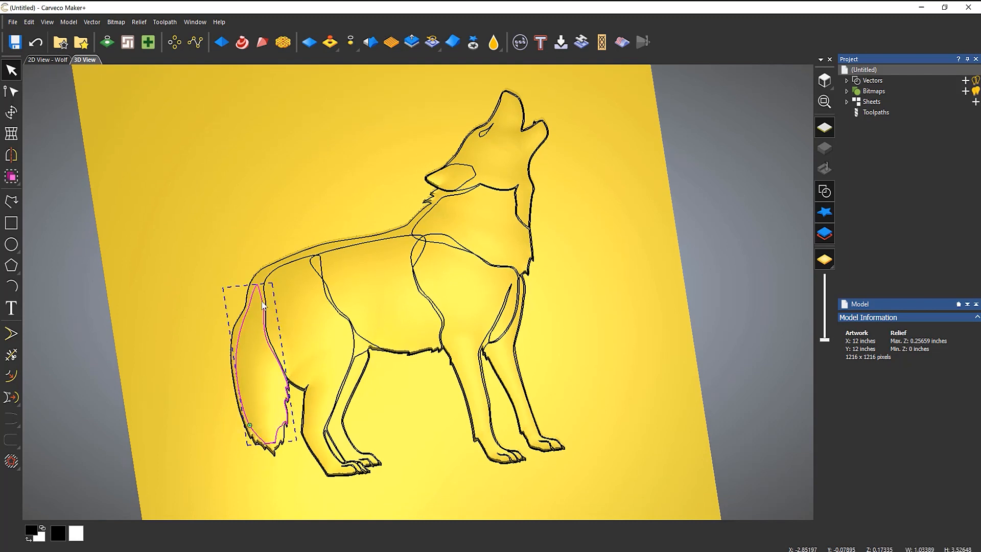
click(292, 263)
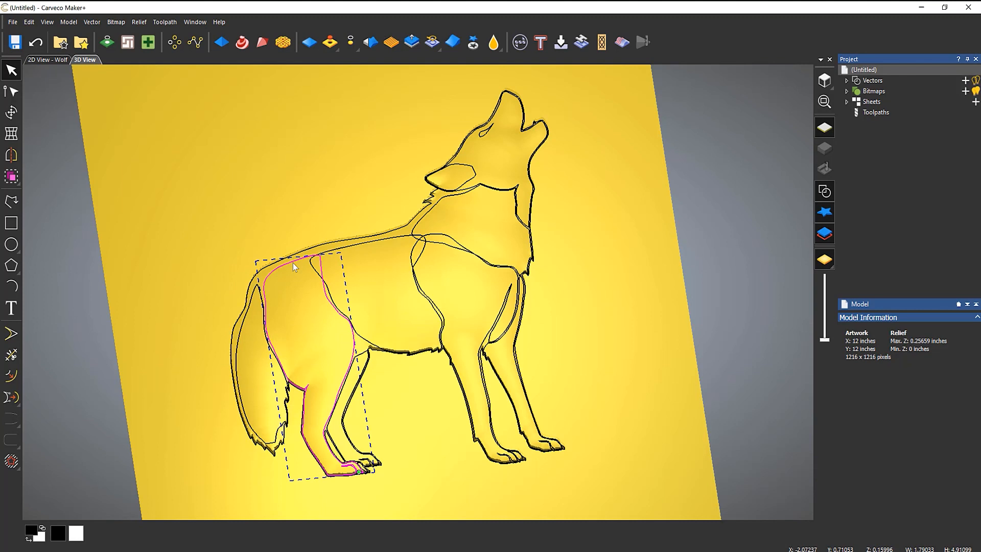
click(356, 247)
click(458, 247)
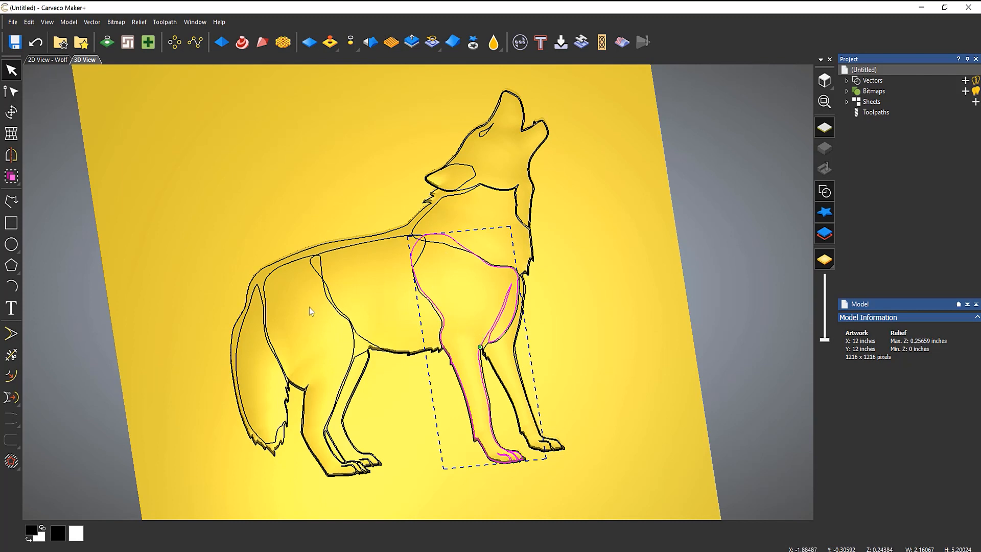
click(363, 247)
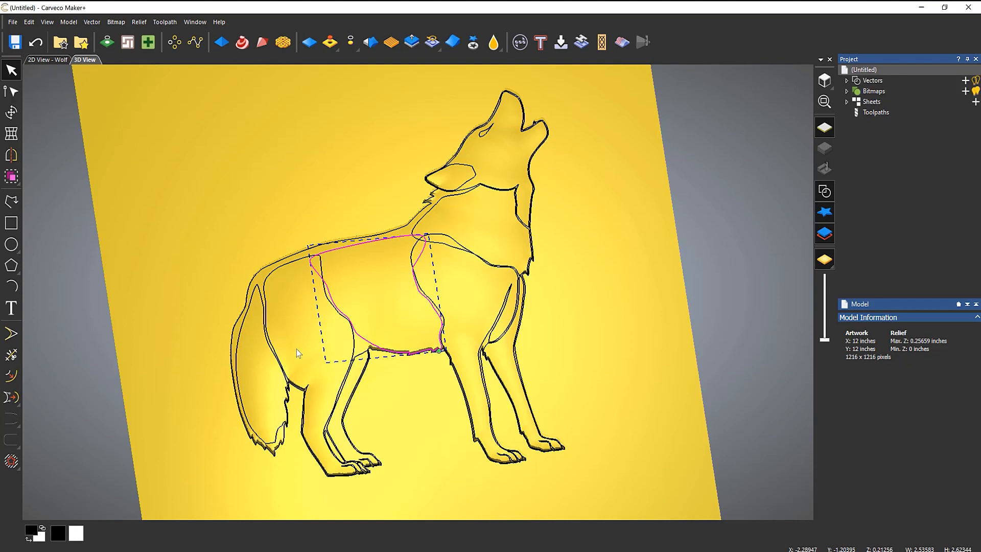
click(243, 132)
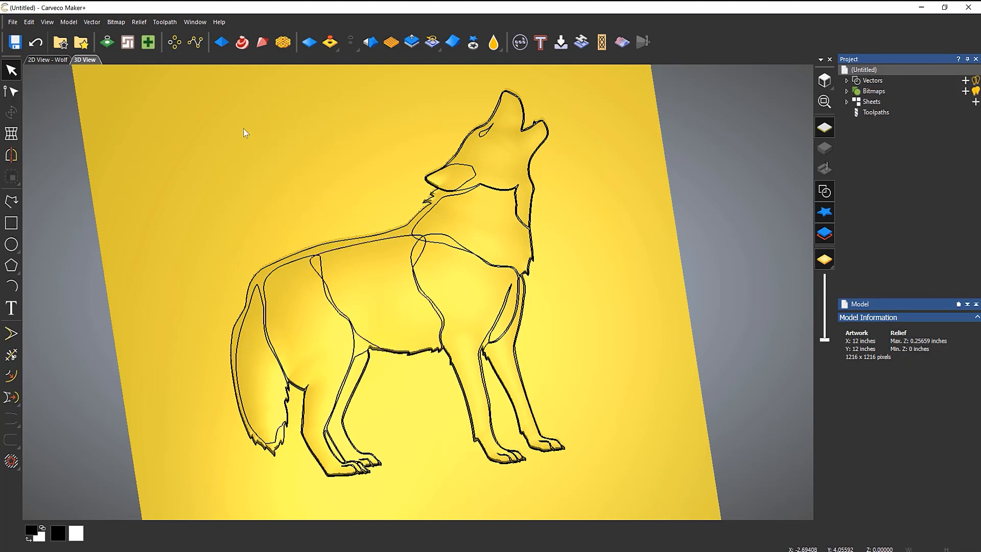
Step: Open the Shape Editor and select the tail, torso, neck, head and all four leg vectors together, excluding the outer silhouette
click(221, 42)
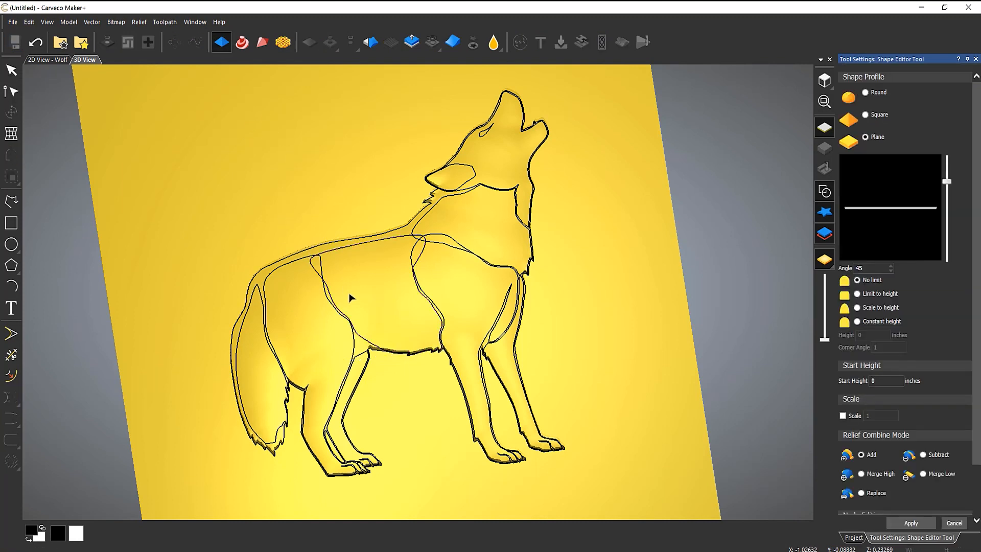
click(263, 305)
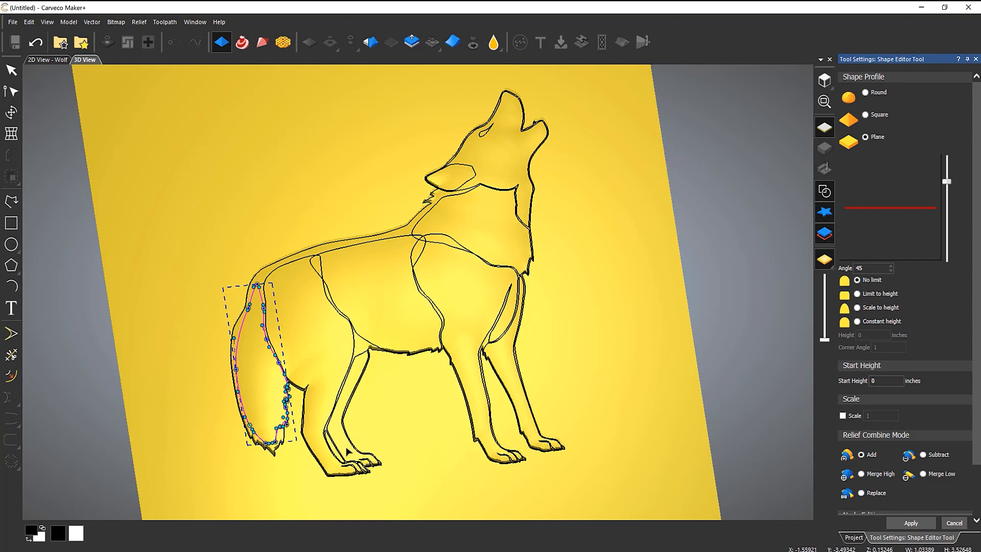
shift+click(291, 267)
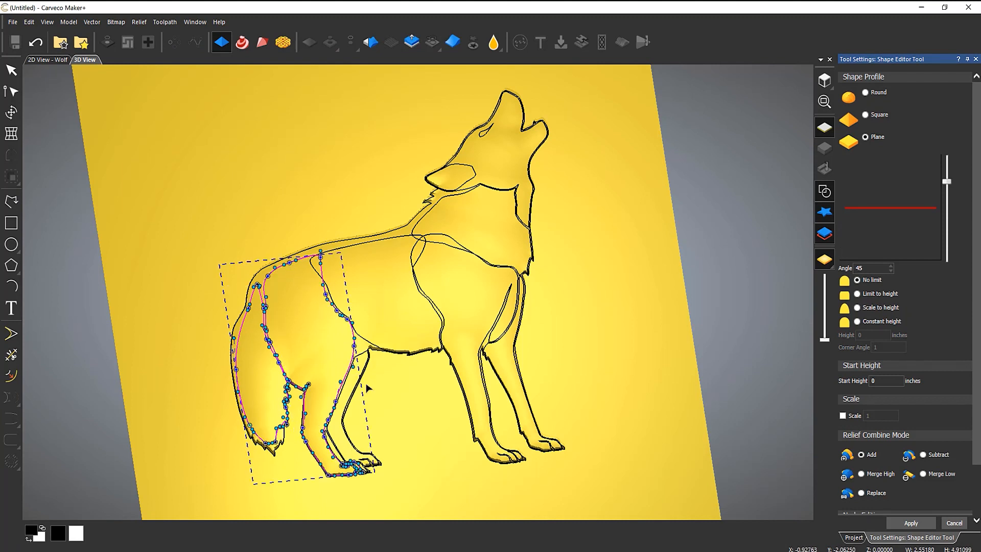
shift+click(357, 247)
shift+click(446, 240)
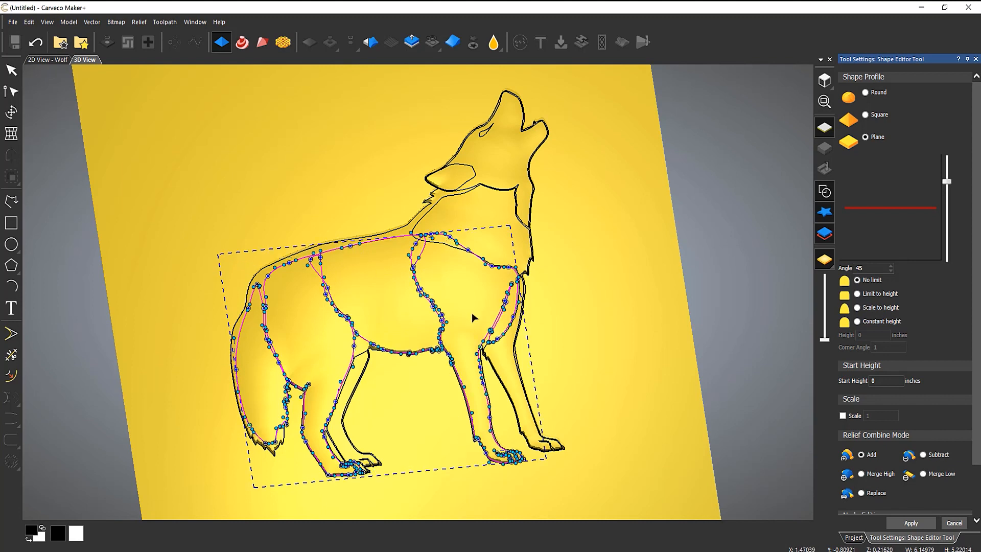
shift+click(438, 205)
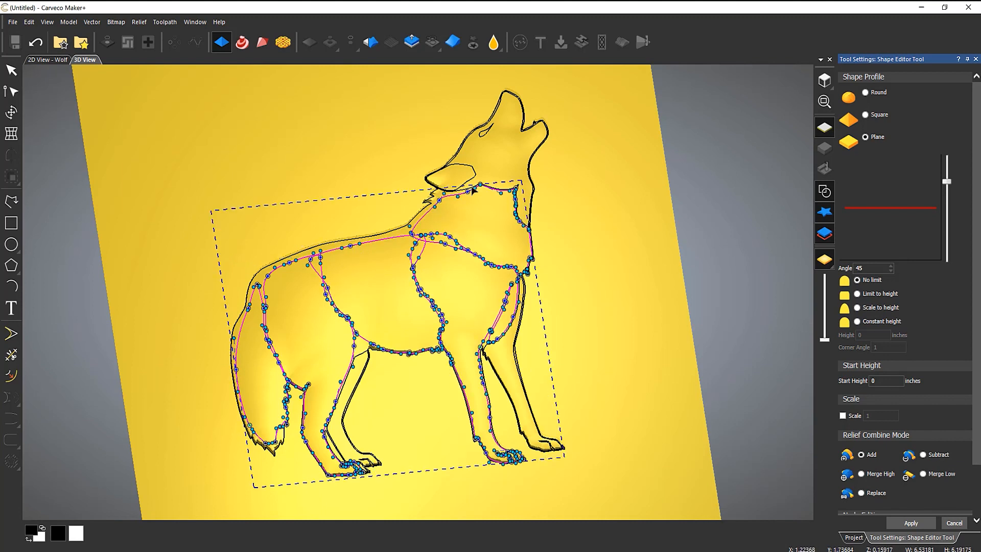
shift+click(466, 142)
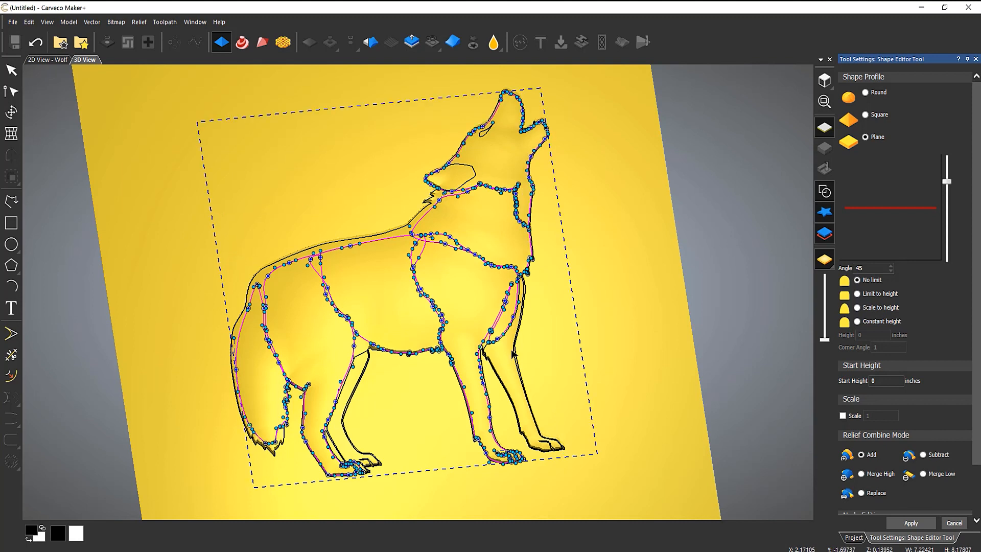
shift+click(515, 349)
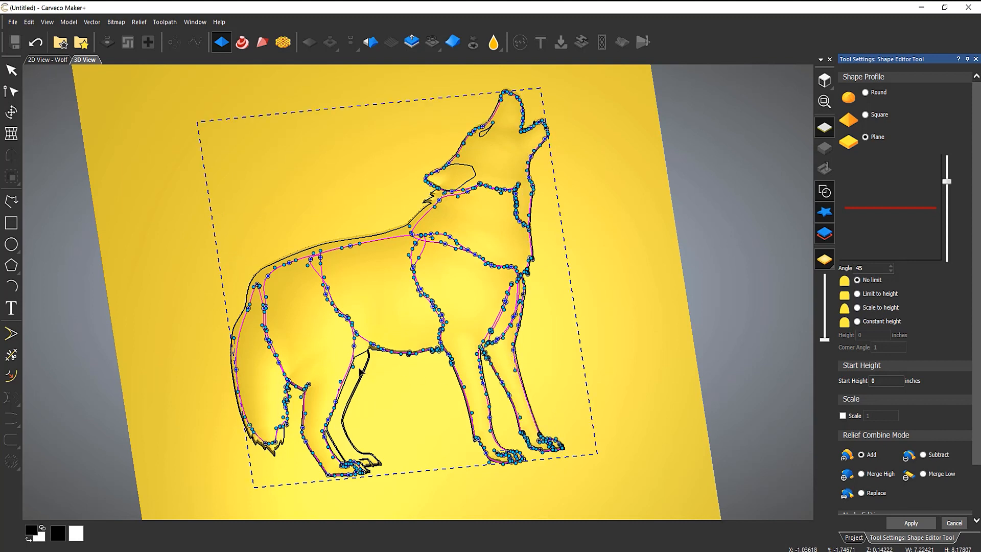
shift+click(366, 358)
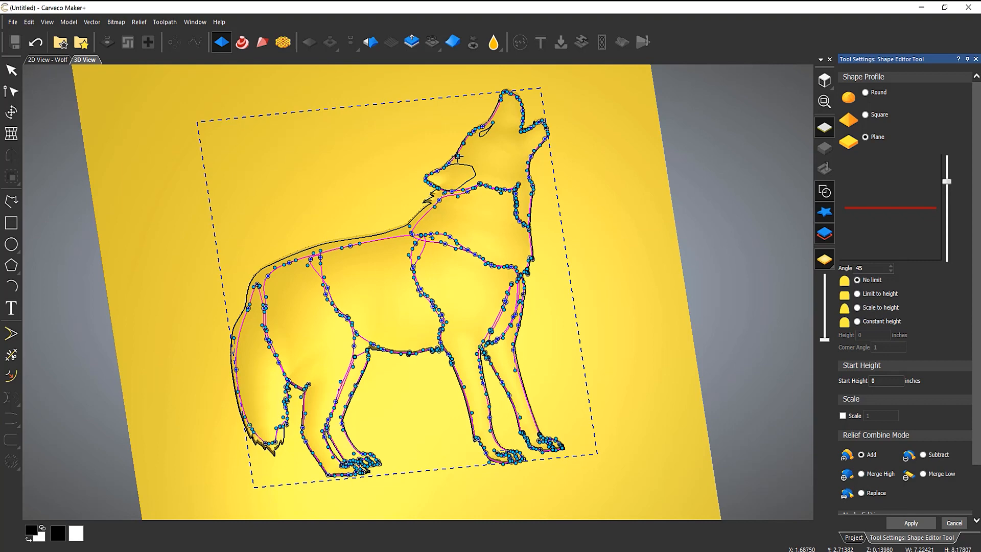
Step: Give the selected body parts a round profile with a 10-degree angle and add them to the relief
click(874, 92)
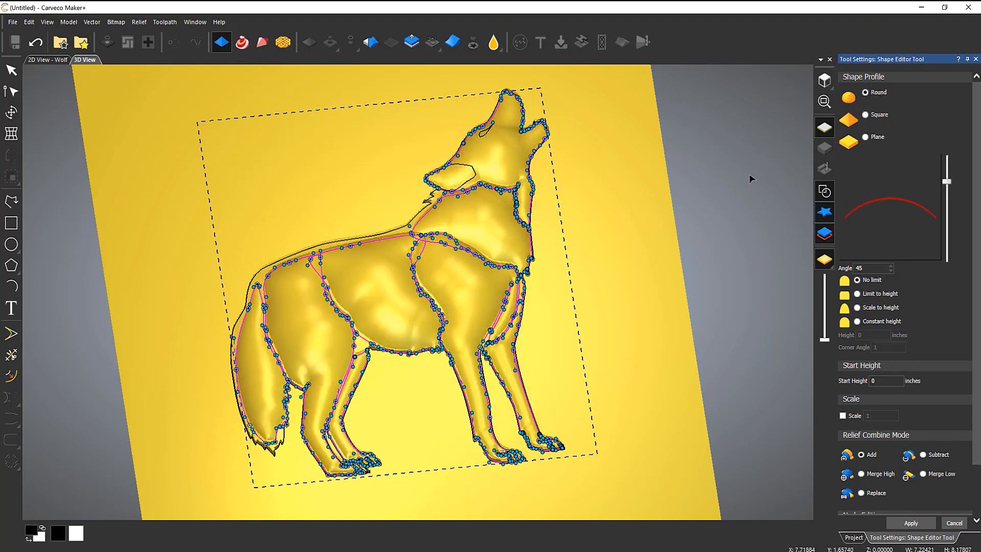
click(824, 191)
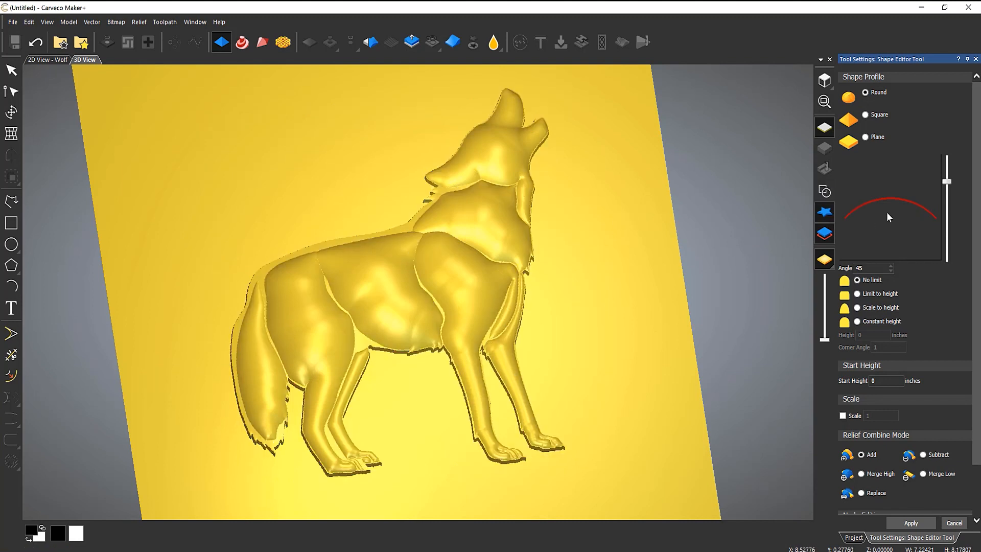
drag(947, 182, 948, 201)
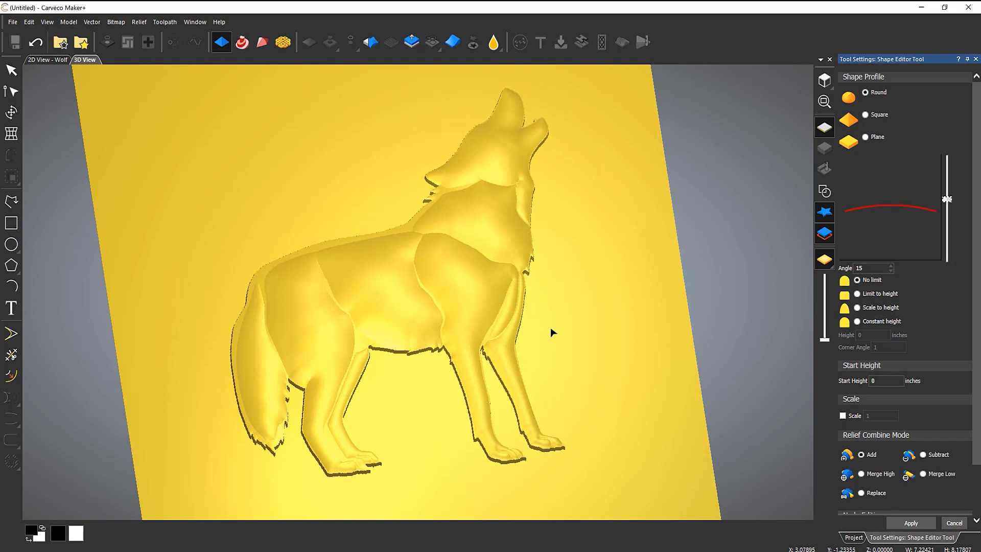
drag(947, 199, 947, 202)
drag(553, 263, 527, 277)
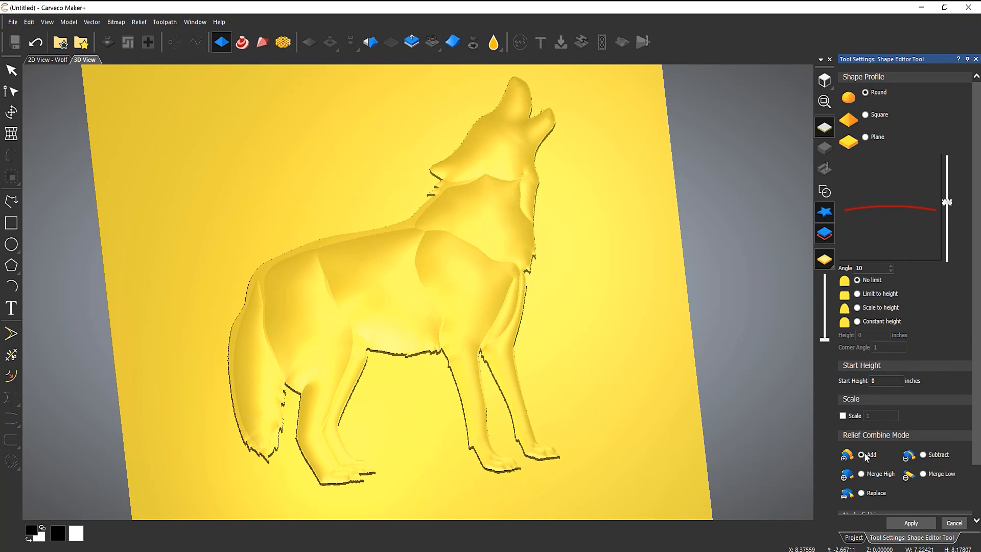
click(921, 523)
Step: Display the vectors, select the ear and eye outlines together and give them a round profile
click(825, 191)
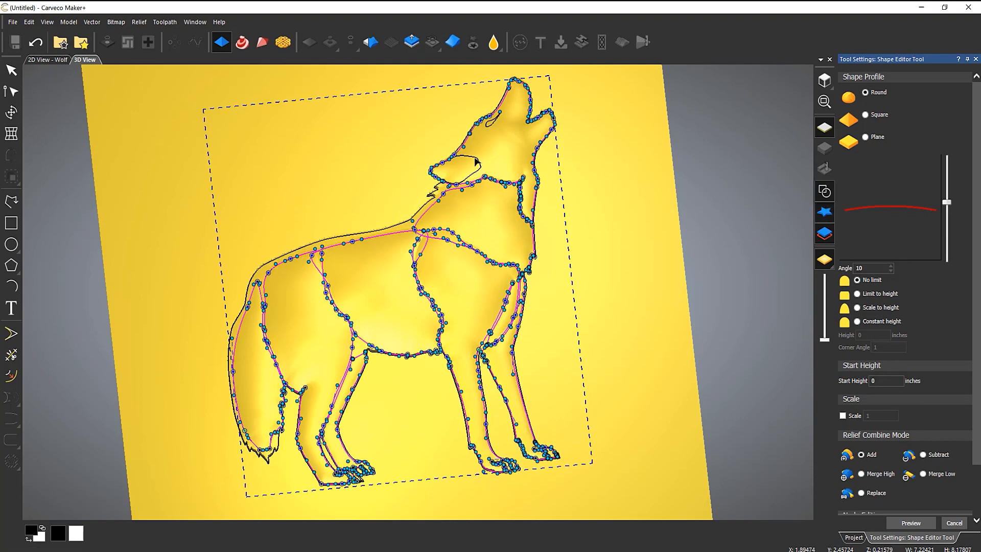
click(475, 156)
scroll(474, 156, up, 3)
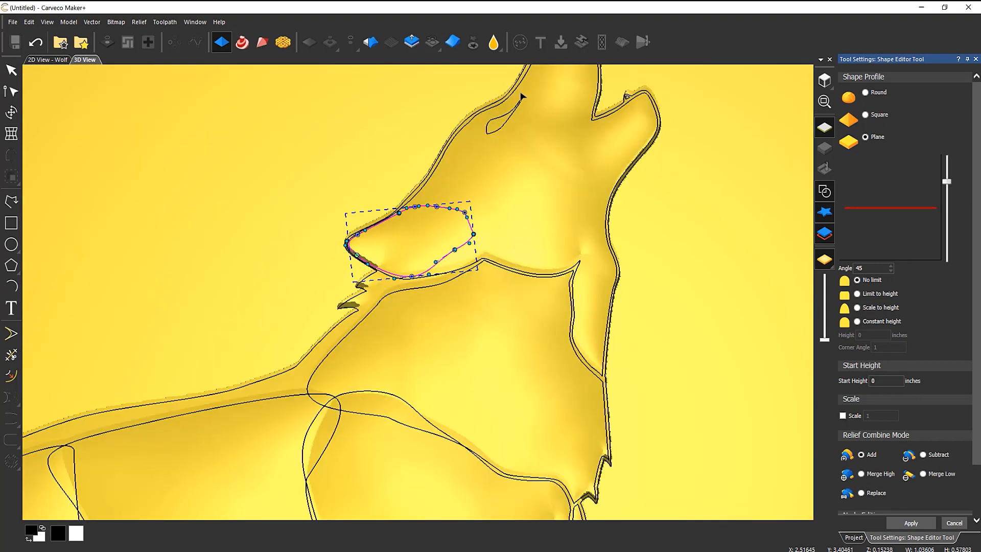
shift+click(507, 120)
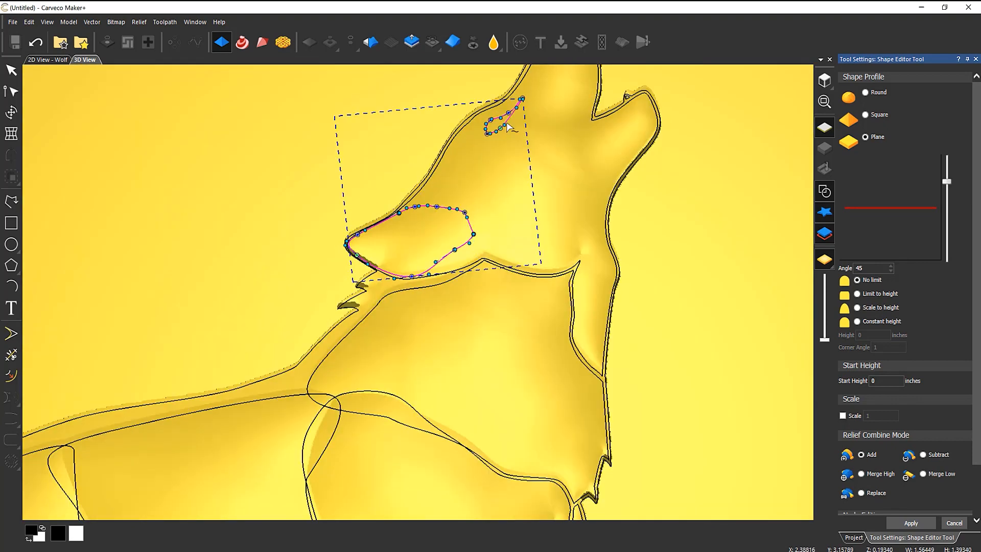
click(865, 92)
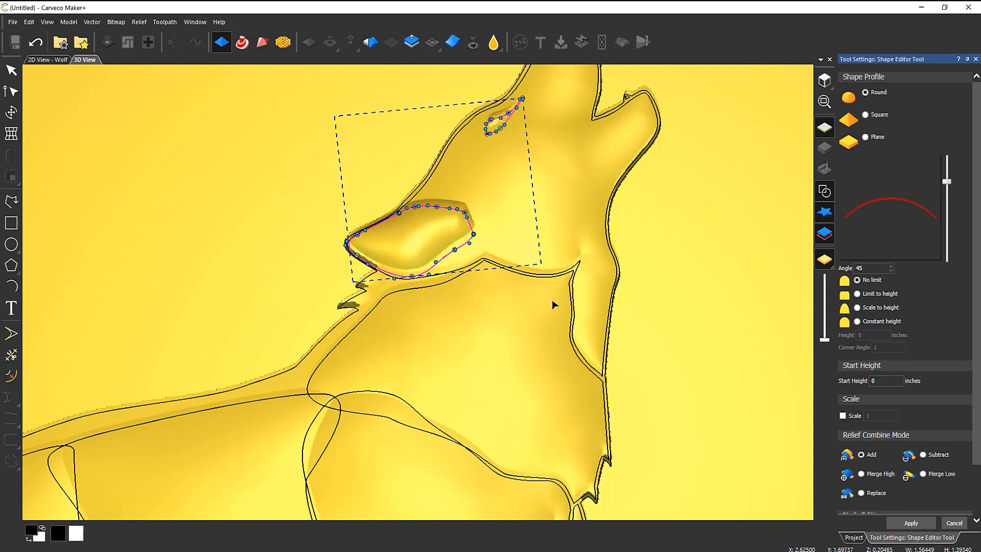
Step: Hide the vectors, reduce the ear and eye profile angle, add both shapes to the relief and close the Shape Editor
click(824, 191)
drag(509, 274, 526, 216)
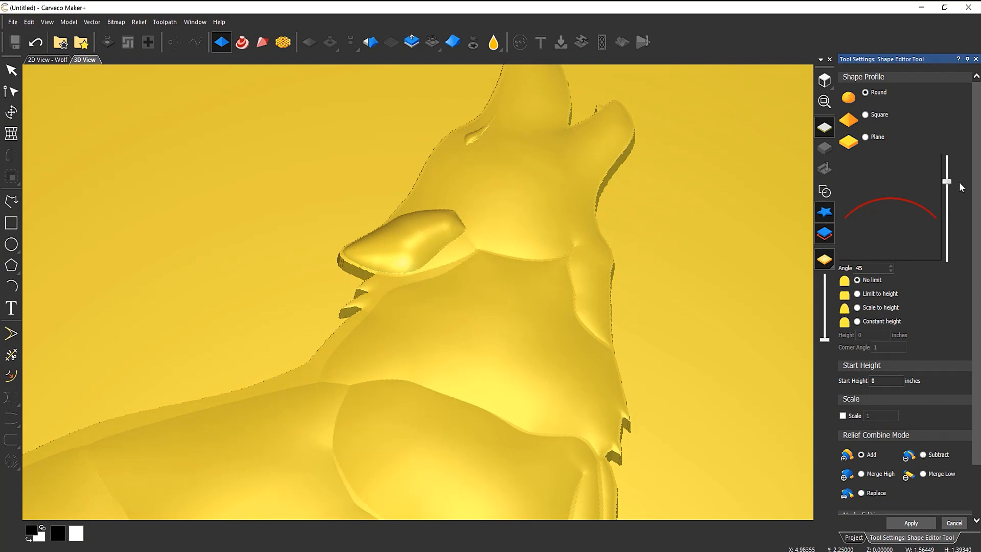
drag(946, 184, 948, 231)
click(919, 522)
click(953, 523)
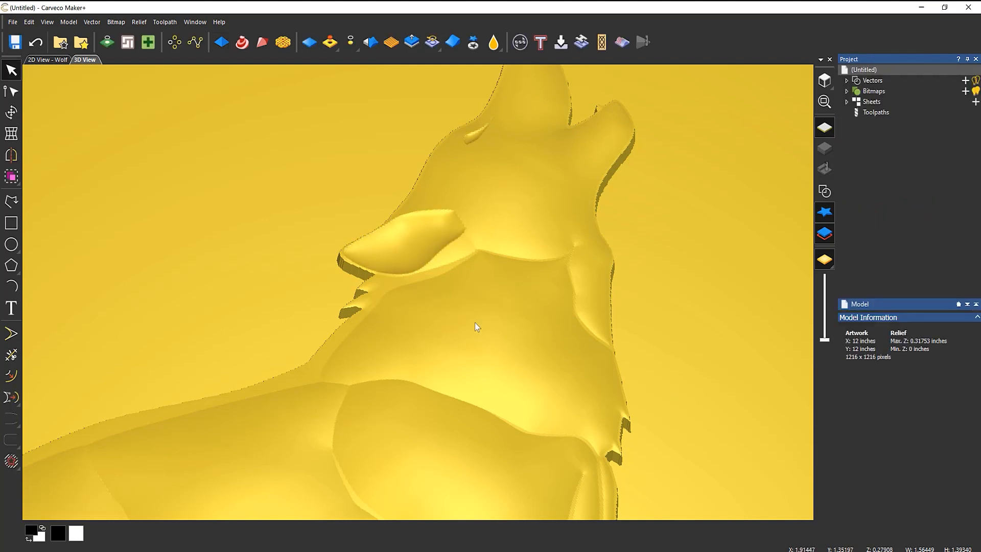
Step: Smooth the seams around the wolf's ear and upper neck with the Smoothing tool at 11% strength and 49-pixel radius
scroll(450, 312, down, 5)
drag(398, 411, 416, 277)
scroll(418, 277, up, 2)
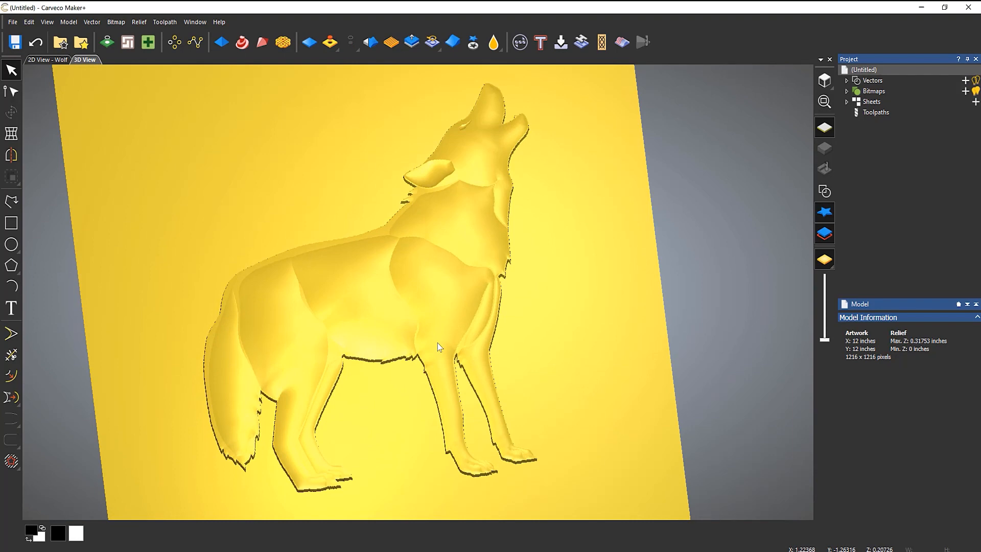
middle_drag(572, 311, 596, 311)
drag(586, 389, 591, 354)
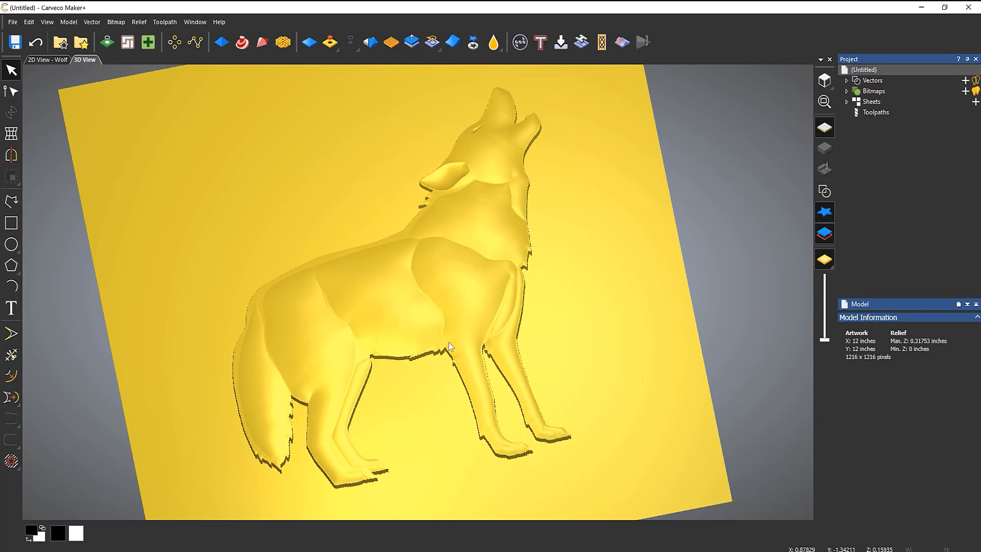
mouse_move(536, 321)
mouse_down()
mouse_move(492, 418)
mouse_move(482, 374)
mouse_move(549, 336)
mouse_move(532, 350)
mouse_up()
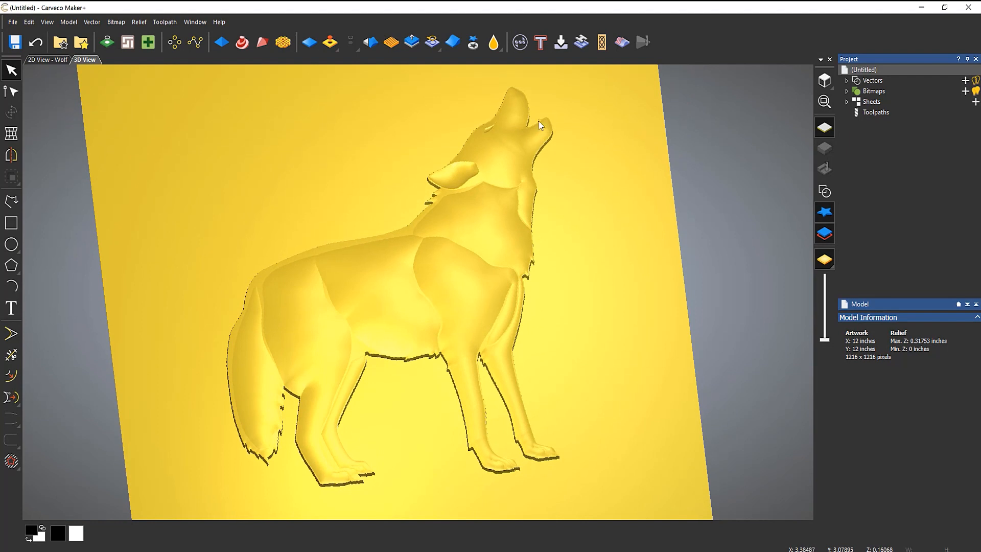
click(494, 44)
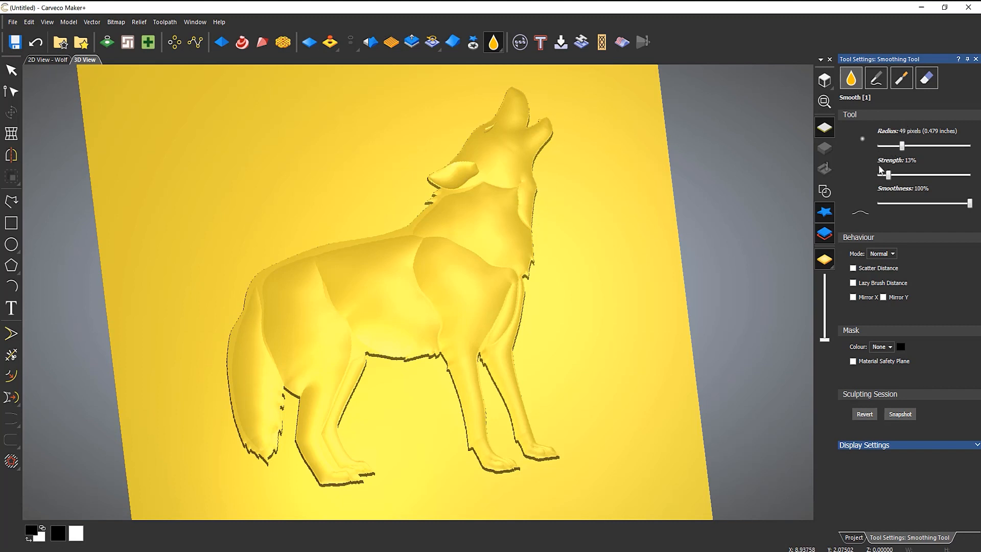
drag(887, 176, 887, 179)
mouse_move(438, 206)
mouse_down()
mouse_move(423, 219)
mouse_move(431, 197)
mouse_move(469, 166)
mouse_move(445, 188)
mouse_up()
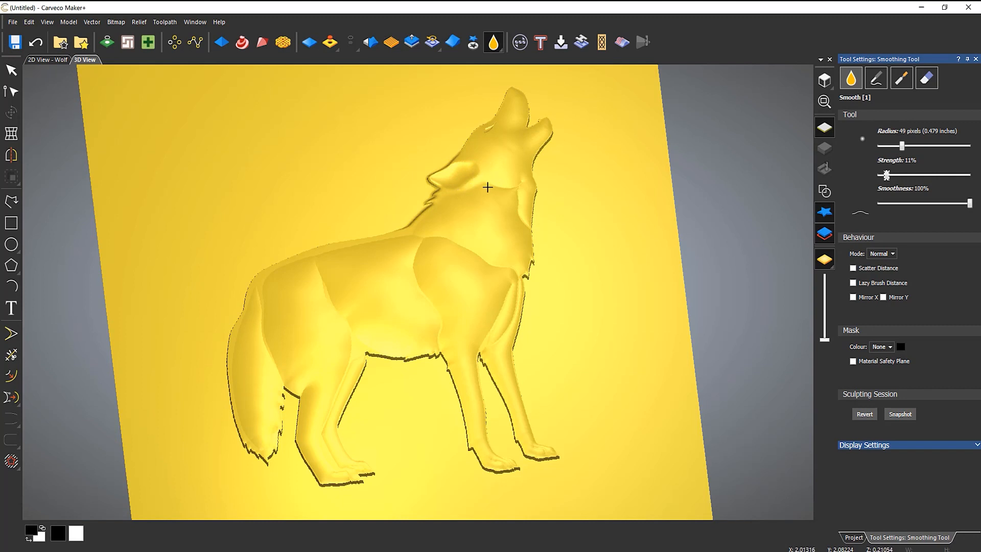
mouse_move(512, 190)
mouse_down()
mouse_move(529, 203)
mouse_move(516, 204)
mouse_move(527, 218)
mouse_move(515, 203)
mouse_up()
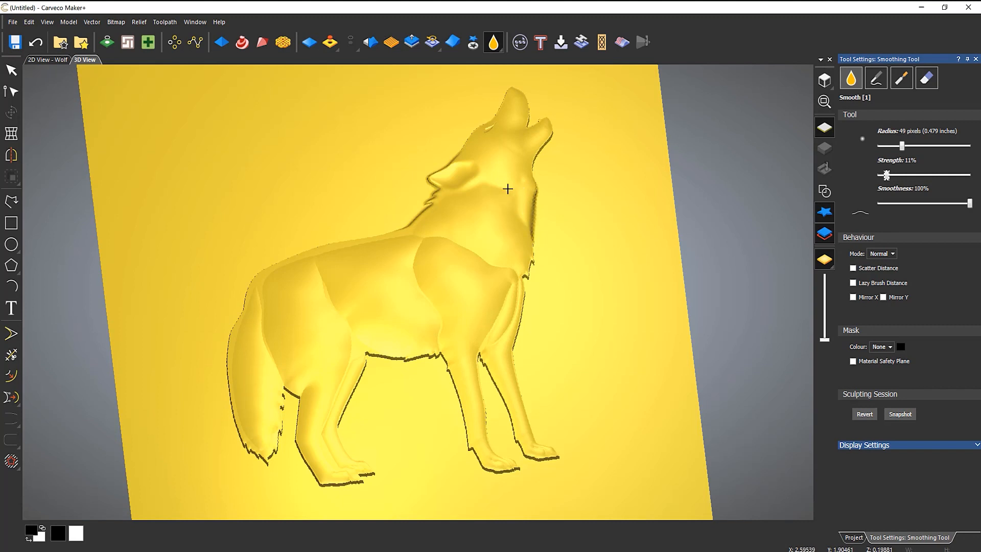
Step: Set the smoothing strength to 25% and smooth the relief edges along the head, back, tail and hind legs
drag(885, 174, 897, 176)
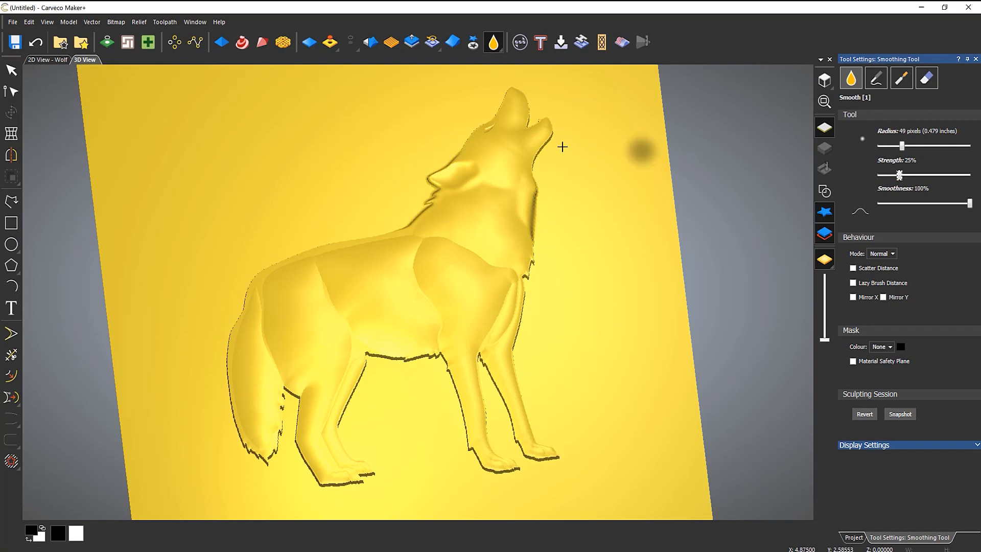
mouse_move(530, 175)
mouse_down()
mouse_move(550, 124)
mouse_move(506, 90)
mouse_move(434, 167)
mouse_move(416, 207)
mouse_move(271, 266)
mouse_move(317, 261)
mouse_move(256, 280)
mouse_move(274, 273)
mouse_move(252, 297)
mouse_move(265, 298)
mouse_up()
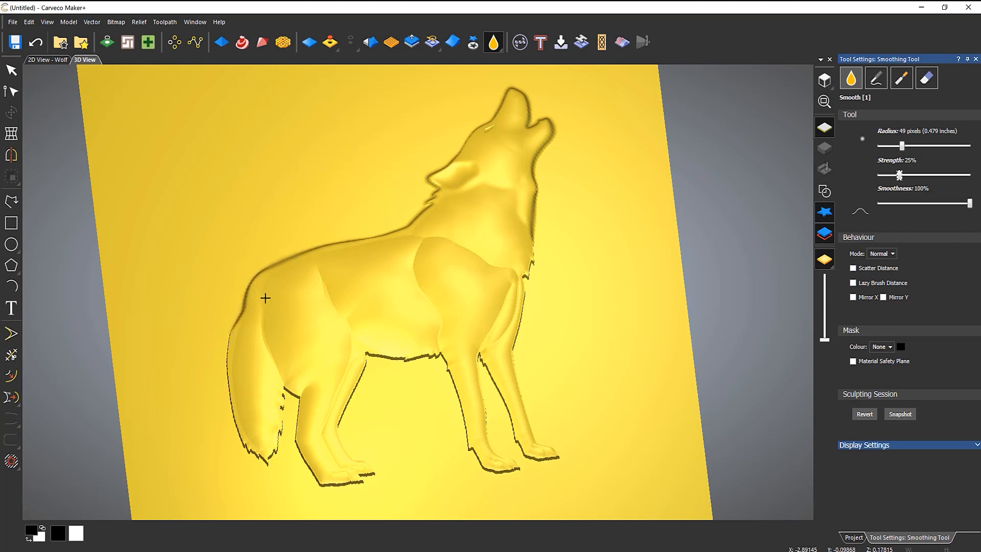
mouse_move(326, 261)
mouse_down()
mouse_move(425, 237)
mouse_move(412, 238)
mouse_up()
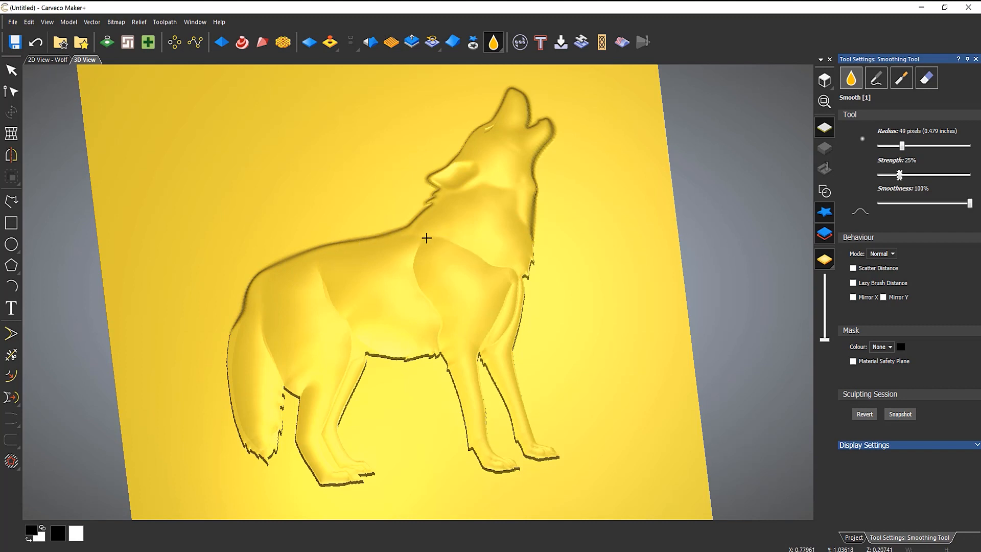
mouse_move(243, 323)
mouse_down()
mouse_move(223, 383)
mouse_move(229, 350)
mouse_move(249, 467)
mouse_move(244, 429)
mouse_move(273, 449)
mouse_move(283, 397)
mouse_move(295, 405)
mouse_move(306, 476)
mouse_move(331, 486)
mouse_move(366, 480)
mouse_move(343, 444)
mouse_move(368, 374)
mouse_up()
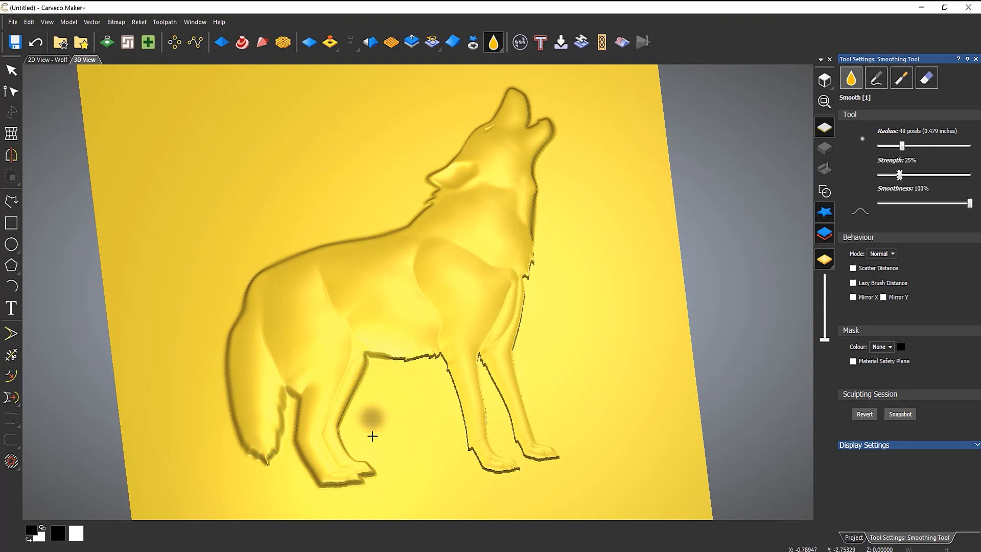
Step: Smooth the relief edges along the belly, front legs and chest at 25% strength
scroll(345, 479, up, 5)
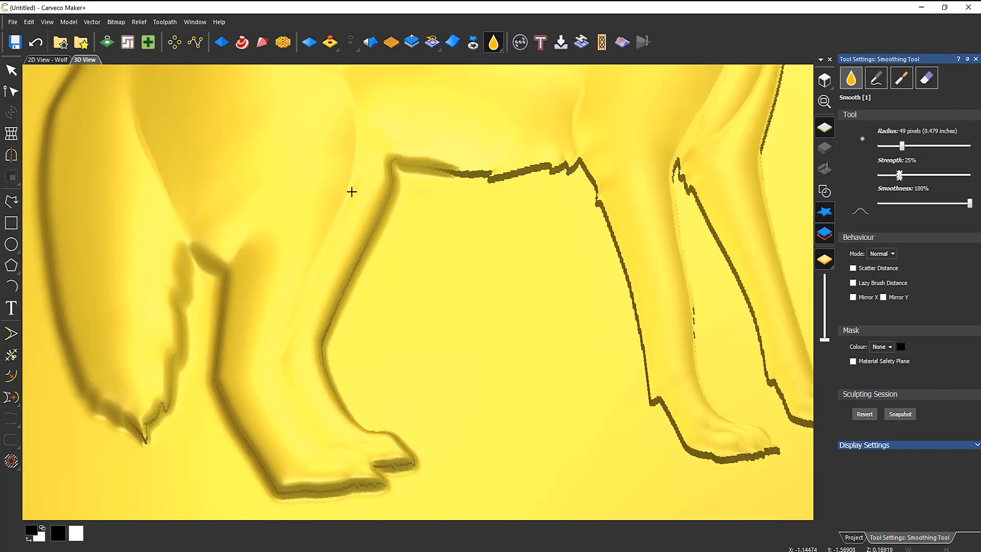
scroll(328, 420, down, 5)
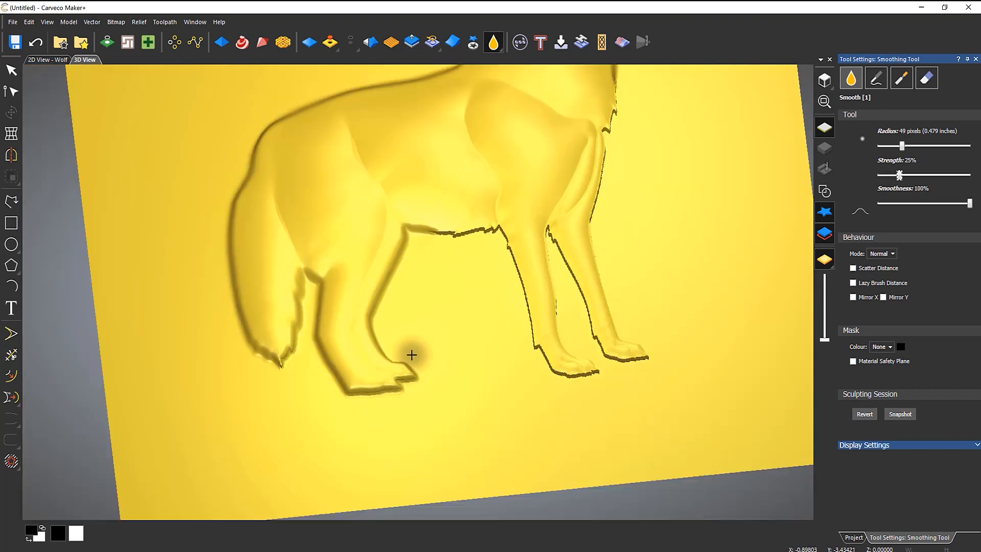
middle_drag(374, 405, 246, 374)
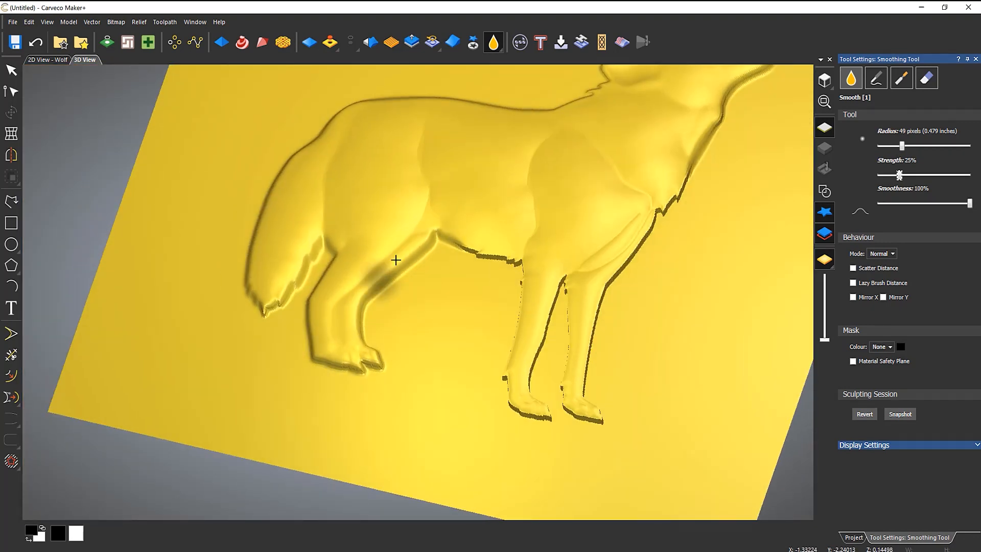
mouse_move(377, 366)
middle_down()
mouse_move(381, 408)
mouse_move(500, 423)
middle_up()
mouse_move(435, 228)
mouse_down()
mouse_move(510, 237)
mouse_move(516, 307)
mouse_move(574, 383)
mouse_move(590, 389)
mouse_move(628, 376)
mouse_move(590, 357)
mouse_move(562, 219)
mouse_move(543, 276)
mouse_move(549, 315)
mouse_move(642, 101)
mouse_move(585, 207)
mouse_up()
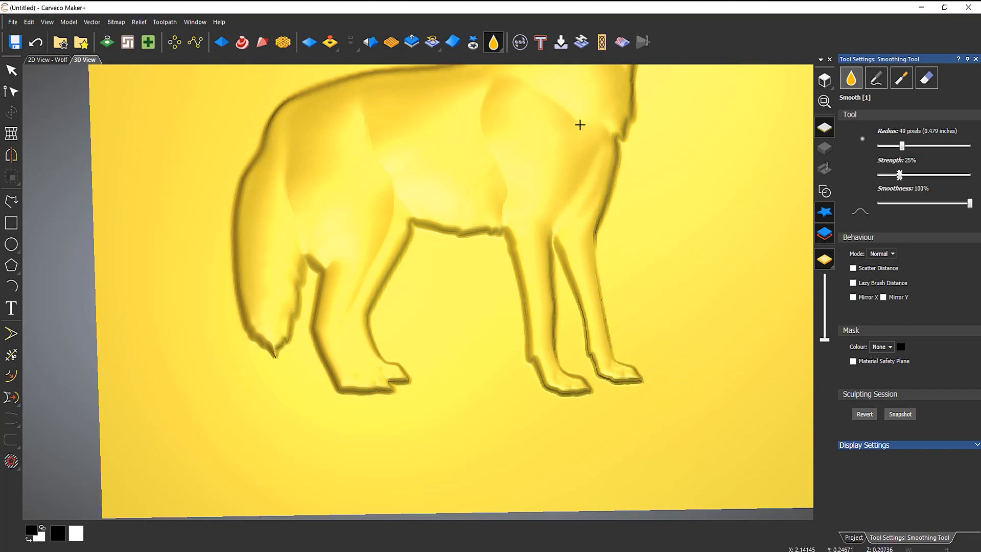
Step: Blend the seams across the shoulder, torso and neck into the body and close the Smoothing tool
drag(546, 99, 567, 114)
drag(508, 189, 506, 212)
scroll(434, 188, down, 3)
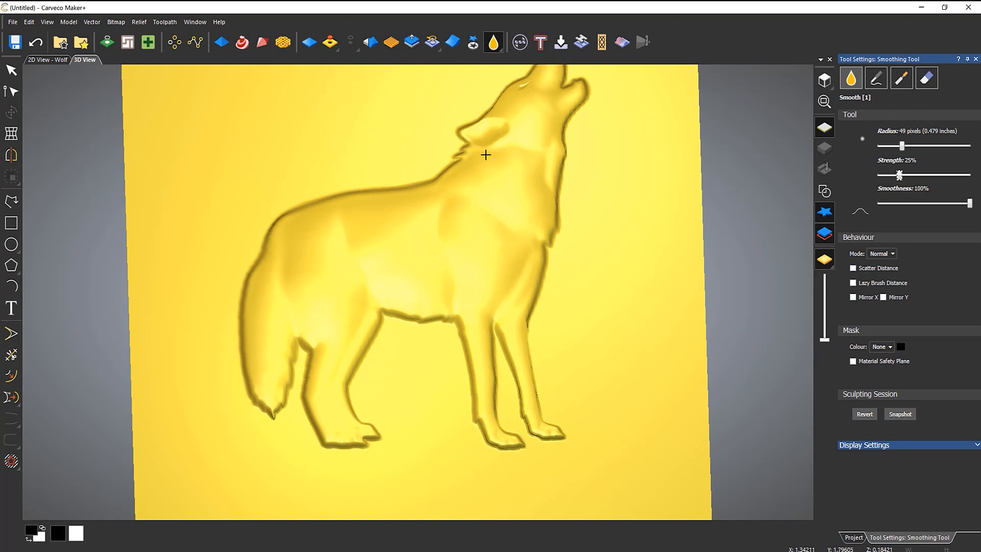
mouse_move(563, 153)
mouse_down()
mouse_move(571, 121)
mouse_move(550, 205)
mouse_up()
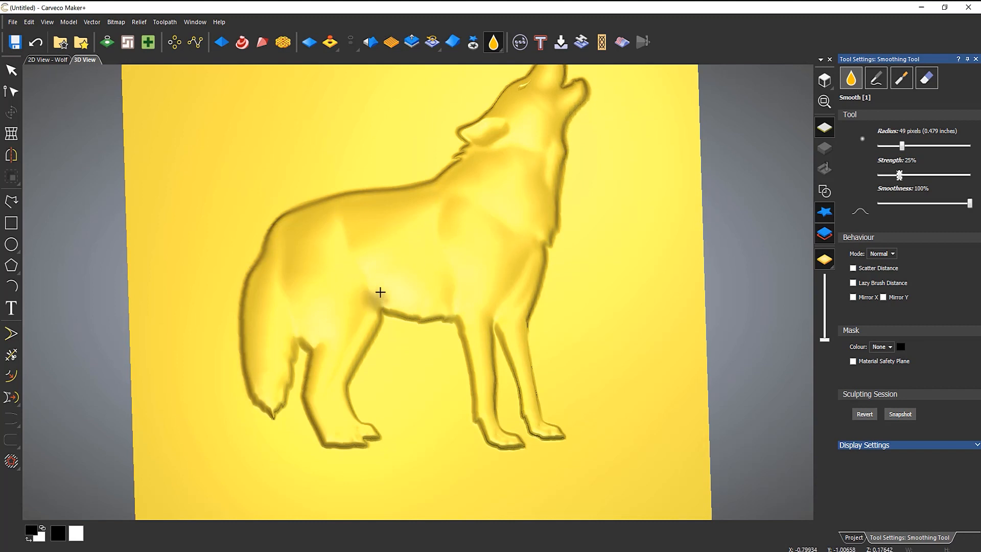
scroll(449, 286, down, 2)
scroll(447, 275, down, 2)
scroll(446, 233, up, 2)
mouse_move(531, 321)
middle_down()
mouse_move(500, 390)
mouse_move(351, 322)
mouse_move(378, 362)
mouse_move(538, 335)
mouse_move(620, 258)
mouse_move(534, 291)
mouse_move(519, 327)
mouse_move(539, 295)
mouse_move(531, 320)
middle_up()
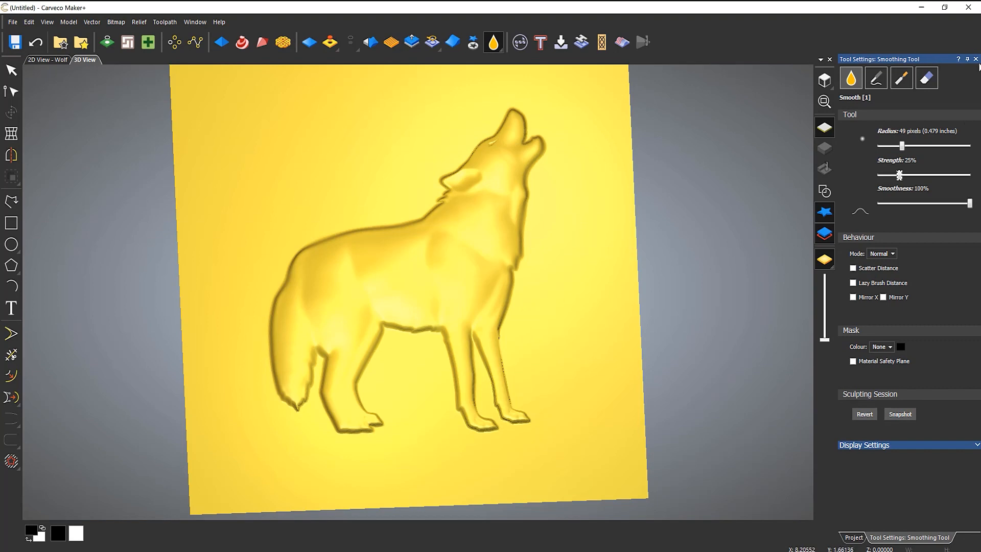
click(975, 59)
Step: Smooth the remaining hard edges on the front legs and tail tip at 25% strength, closing the Smoothing tool when finished
scroll(435, 251, up, 1)
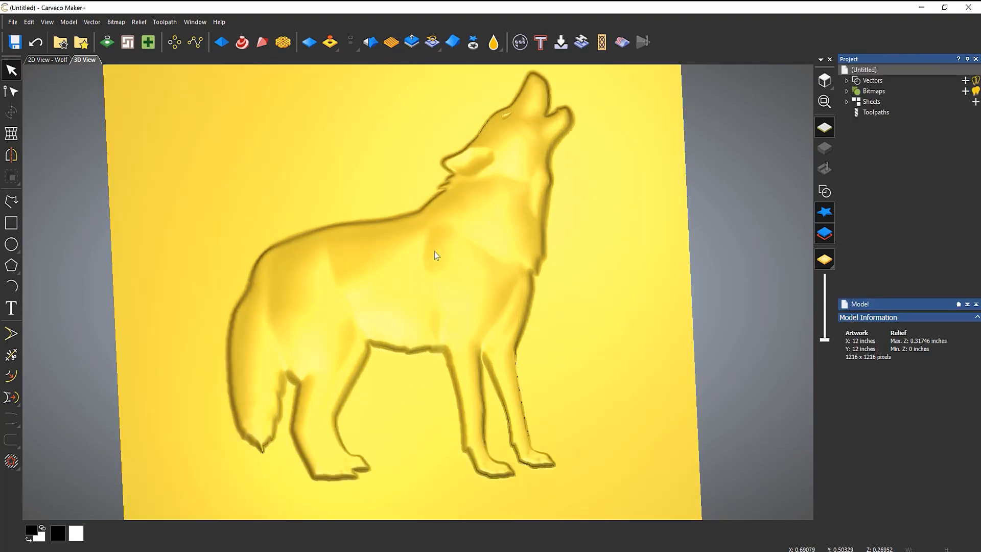
scroll(455, 287, down, 1)
middle_drag(397, 362, 323, 322)
scroll(463, 406, up, 3)
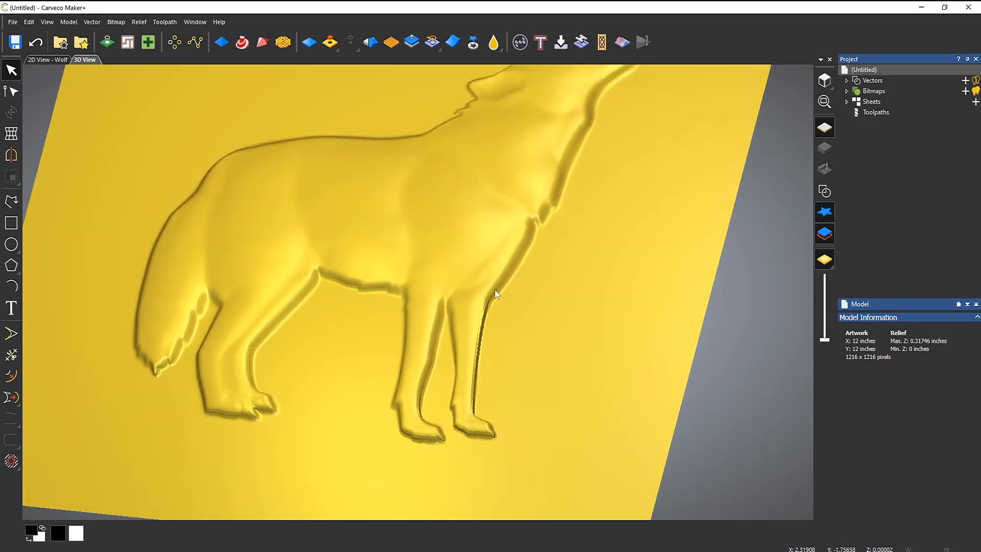
click(493, 42)
mouse_move(477, 373)
mouse_down()
mouse_move(480, 336)
mouse_move(482, 390)
mouse_move(490, 361)
mouse_up()
drag(420, 406, 432, 349)
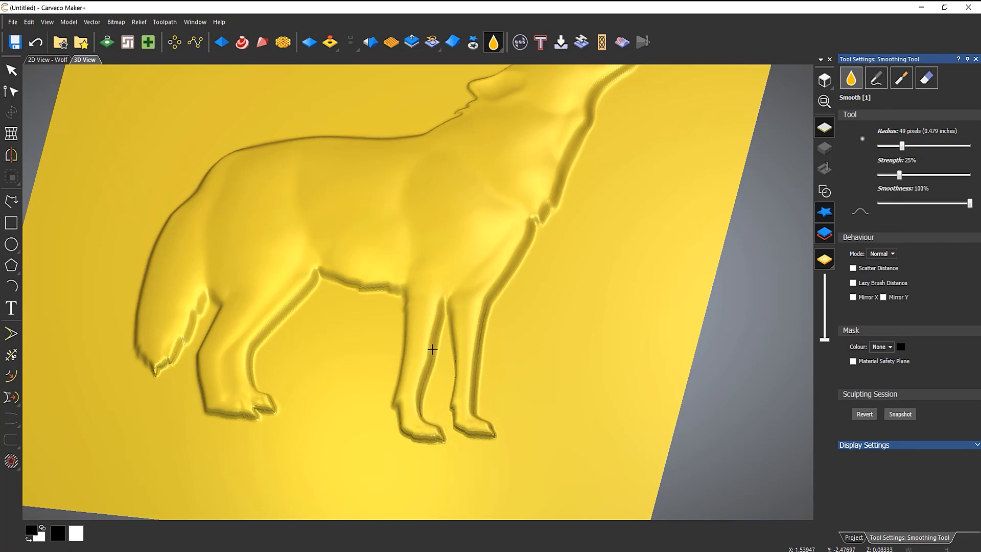
mouse_move(171, 363)
mouse_down()
mouse_move(164, 372)
mouse_move(174, 354)
mouse_up()
mouse_move(378, 298)
middle_down()
mouse_move(485, 369)
mouse_move(547, 368)
mouse_move(466, 330)
middle_up()
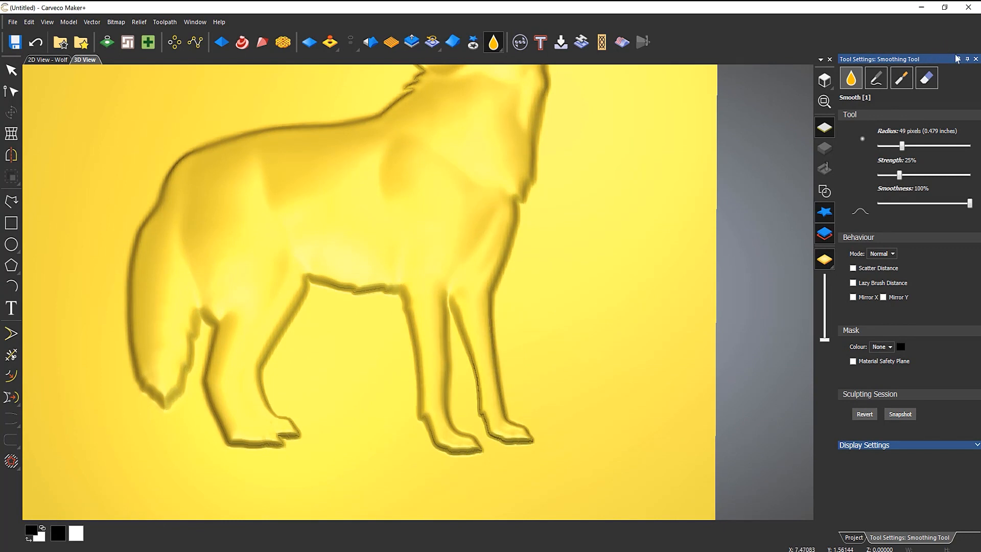
click(975, 59)
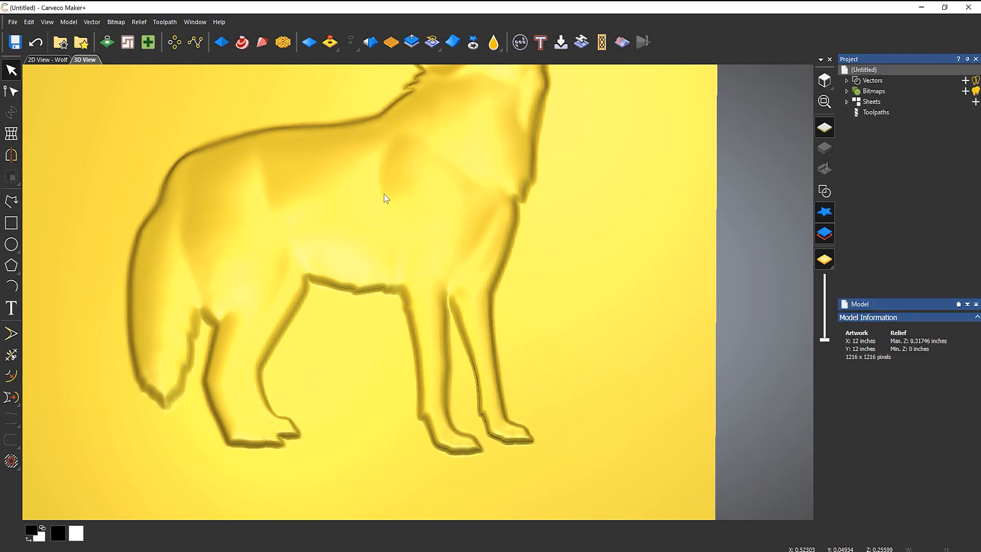
Step: Display the vectors, select all the wolf outlines and move them to a new vector layer
scroll(385, 197, down, 3)
scroll(365, 198, up, 3)
middle_drag(402, 262, 398, 274)
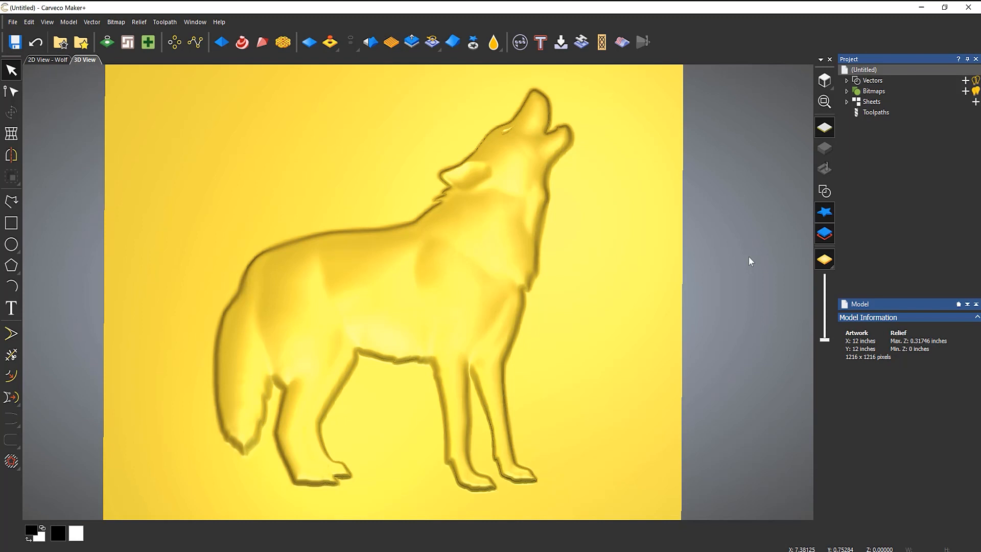
click(820, 196)
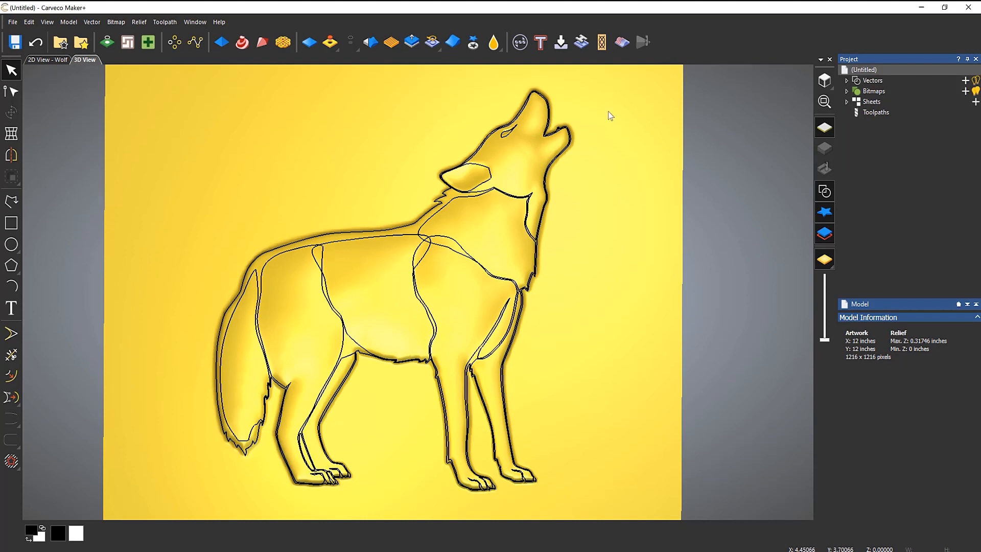
drag(605, 118, 144, 481)
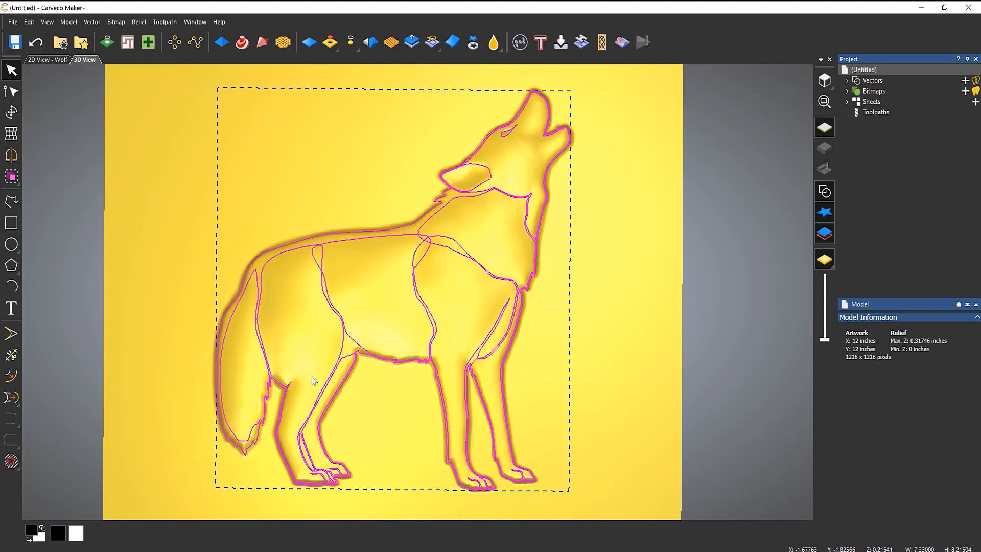
right_click(344, 338)
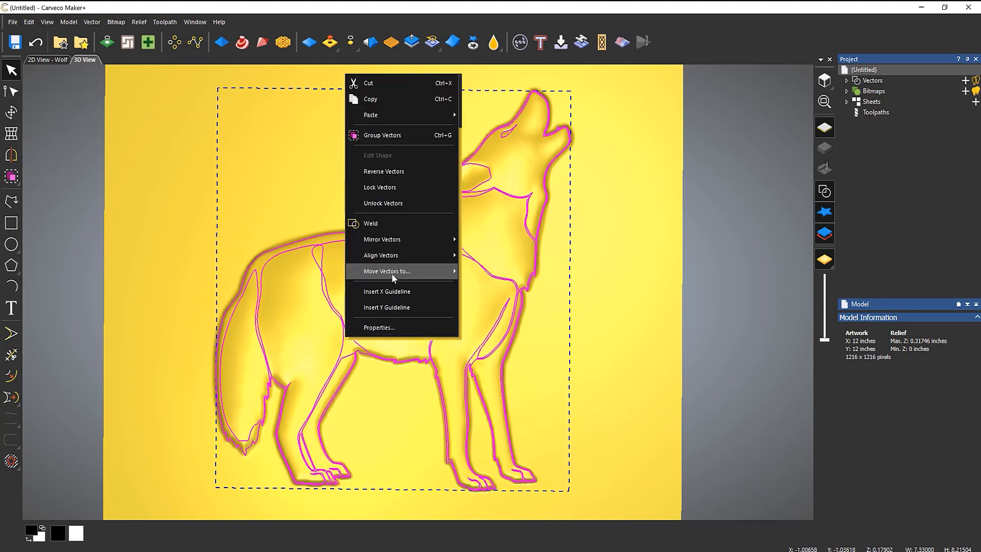
mouse_move(395, 274)
click(482, 274)
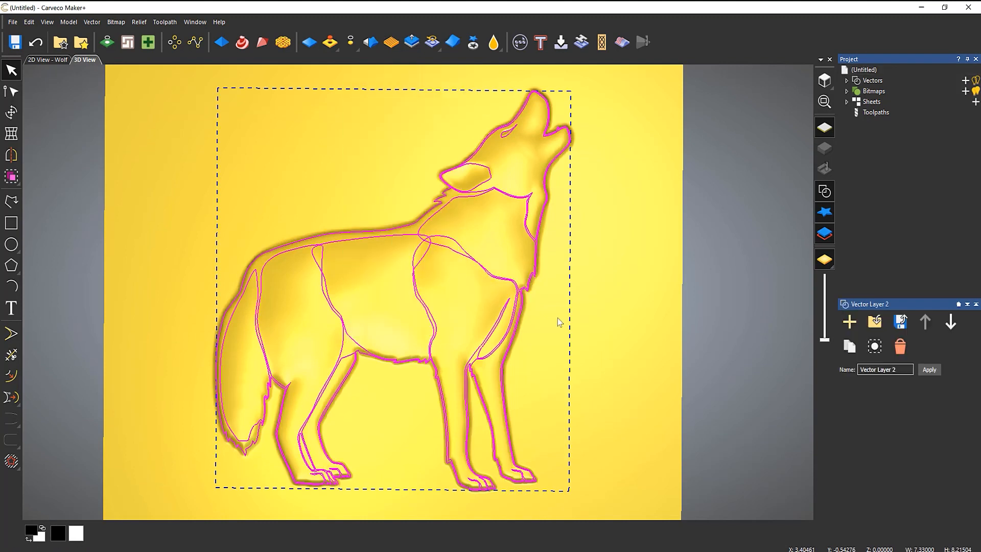
Step: Make Default Layer the active vector layer and hide Vector Layer 2
click(845, 80)
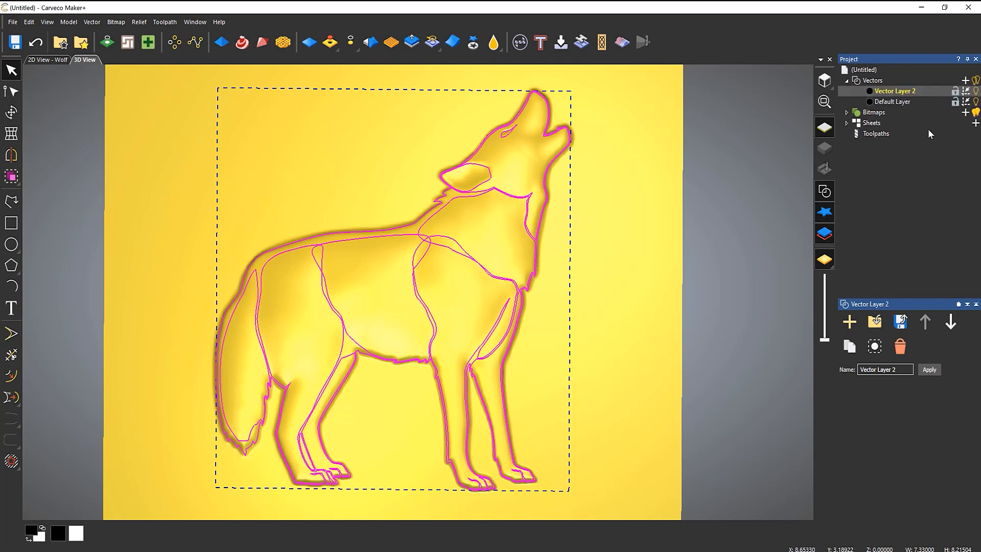
click(901, 102)
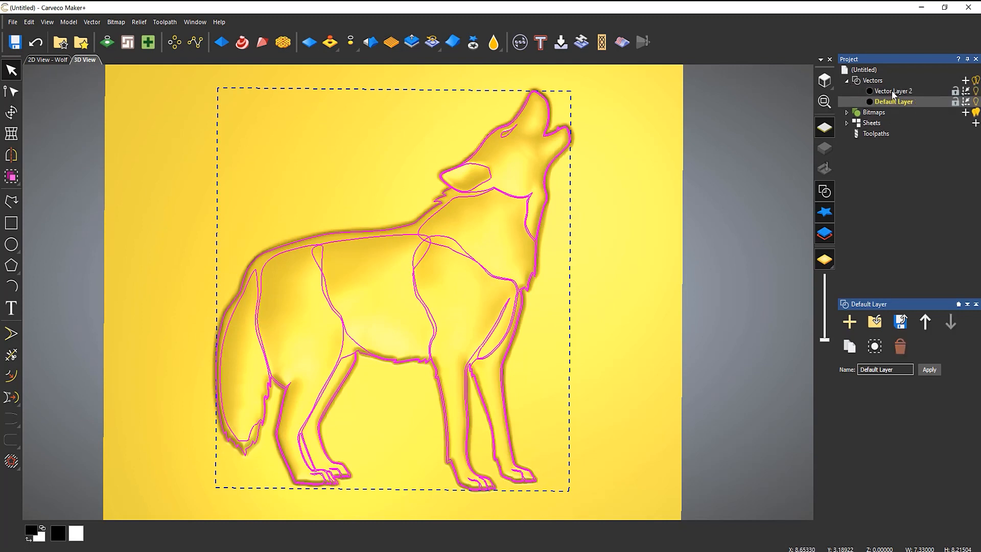
click(975, 92)
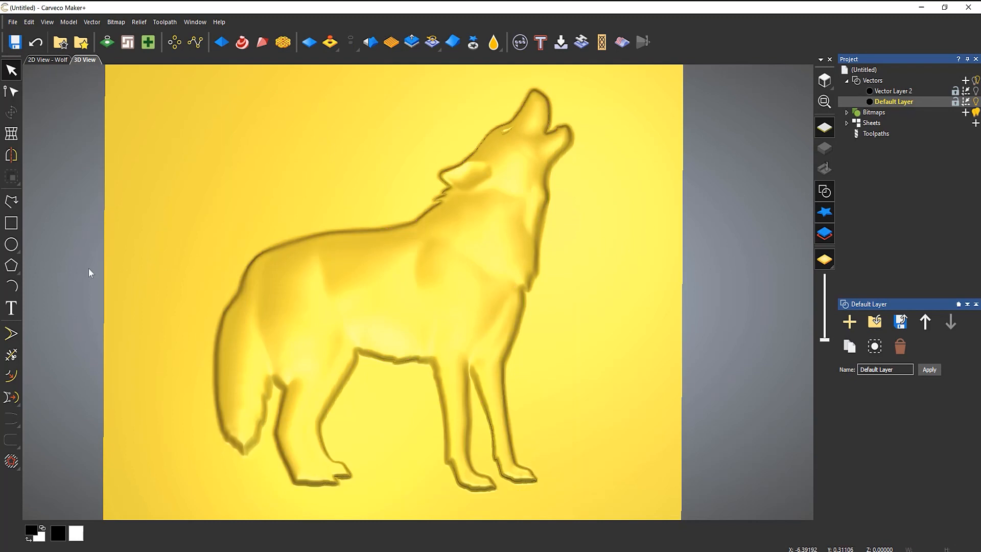
Step: Draw a closed smooth polyline about 7.71 by 6.73 inches around the wolf's tail, torso and legs, crossing the neck
click(12, 200)
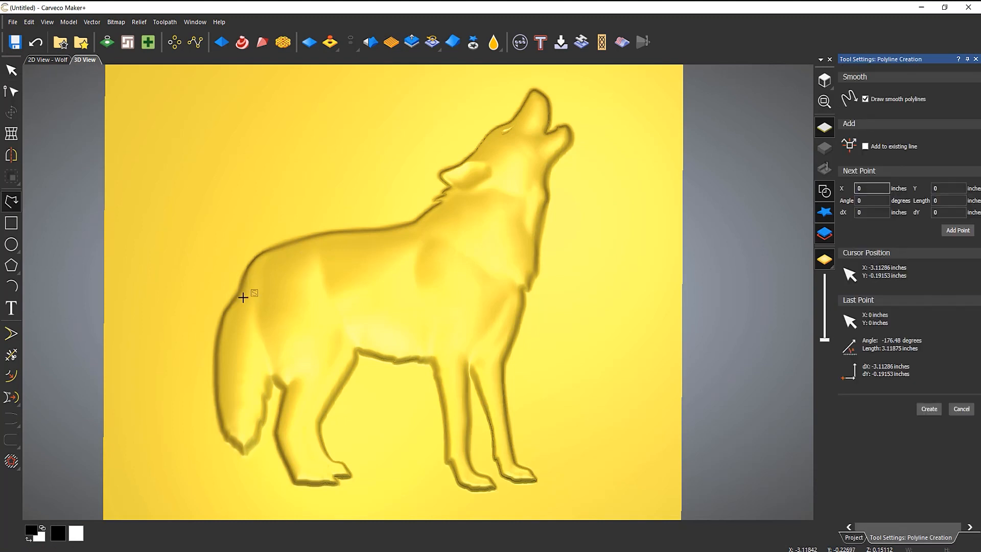
click(203, 339)
click(304, 191)
click(446, 230)
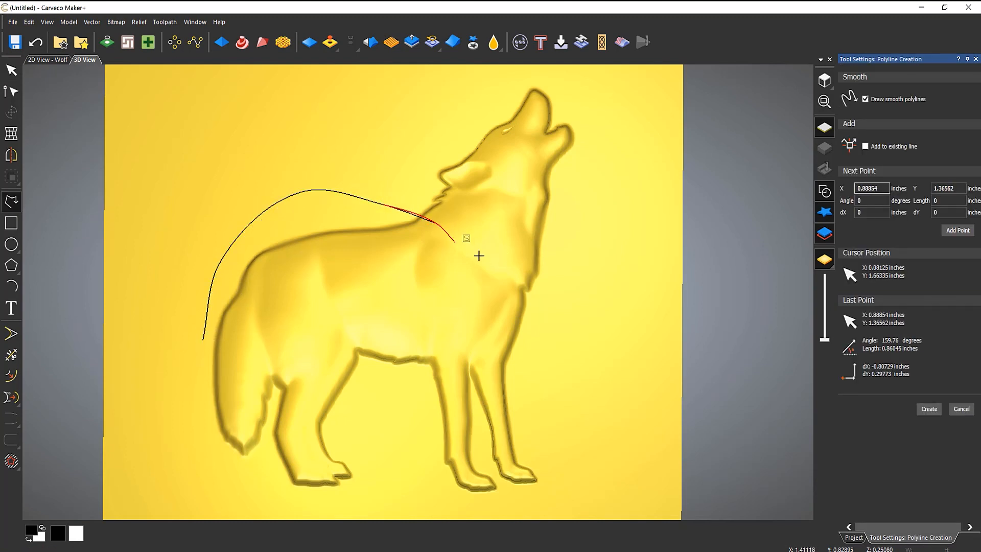
click(546, 334)
click(556, 448)
click(550, 497)
click(394, 510)
click(229, 498)
click(194, 428)
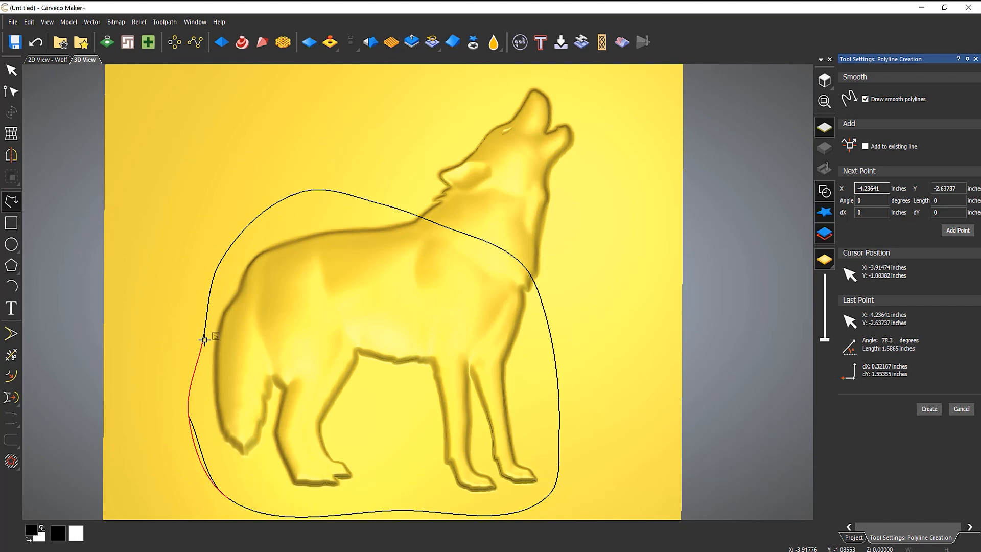
click(204, 339)
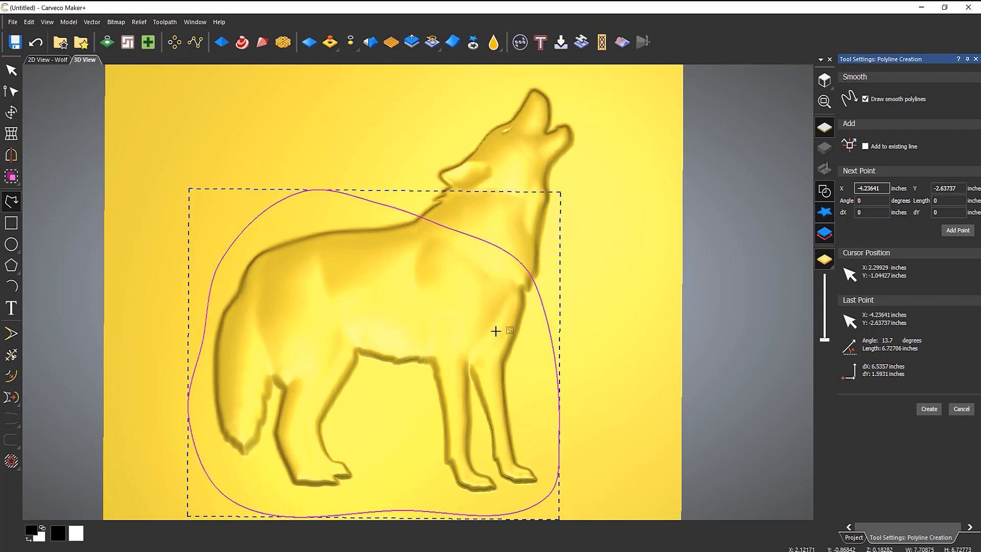
Step: Draw a closed smooth polyline about 4.06 by 4.61 inches around the wolf's head and neck, overlapping the body boundary
click(413, 179)
click(513, 80)
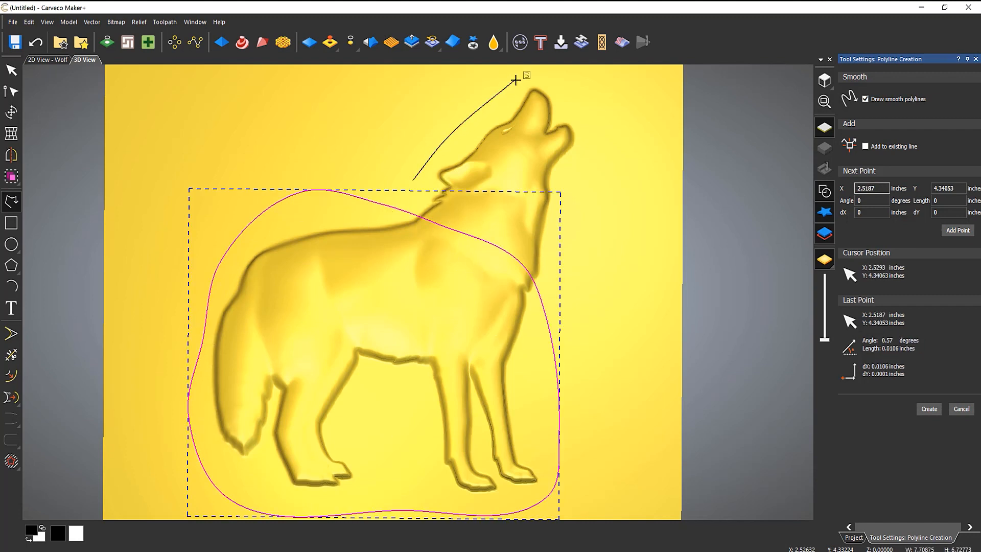
click(583, 96)
click(589, 163)
click(551, 267)
click(534, 300)
click(512, 277)
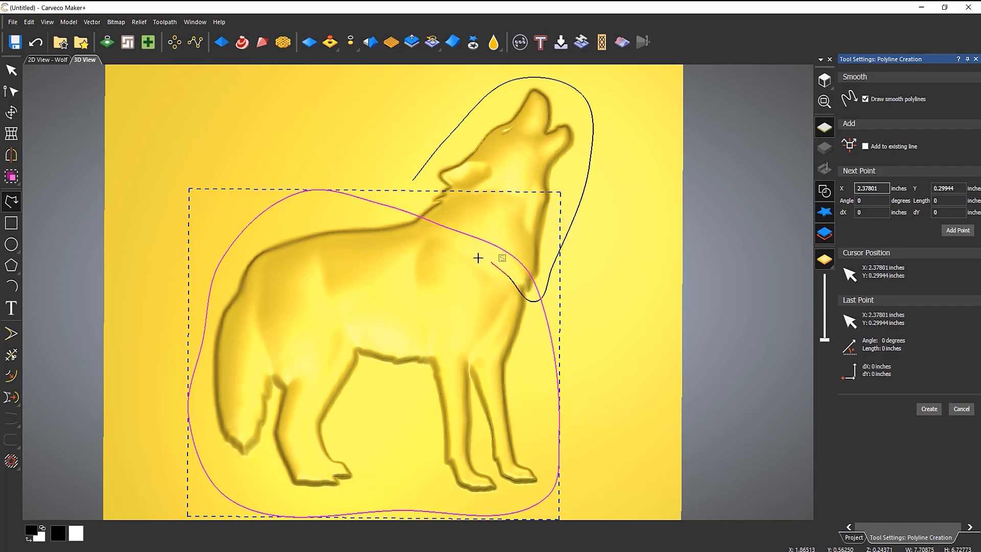
click(433, 231)
click(412, 197)
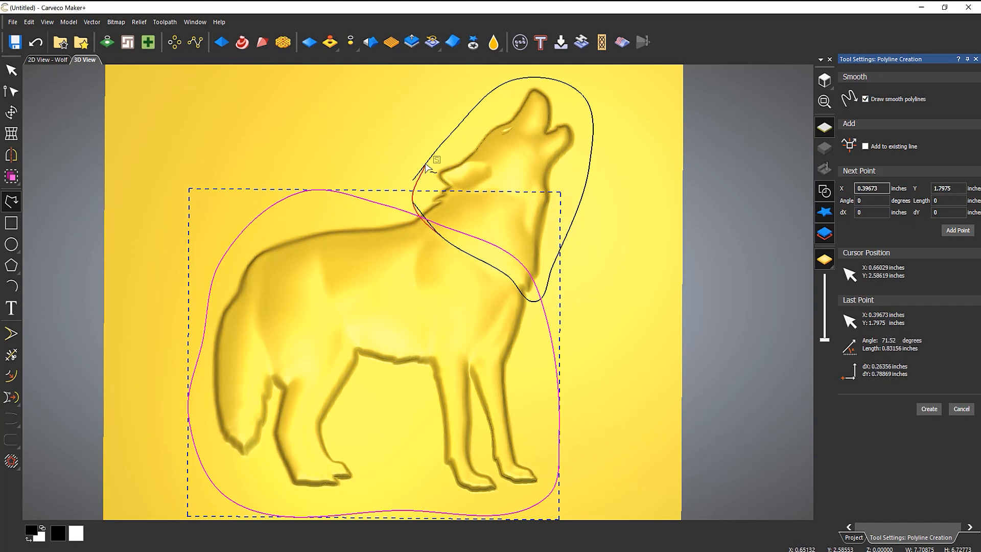
click(397, 219)
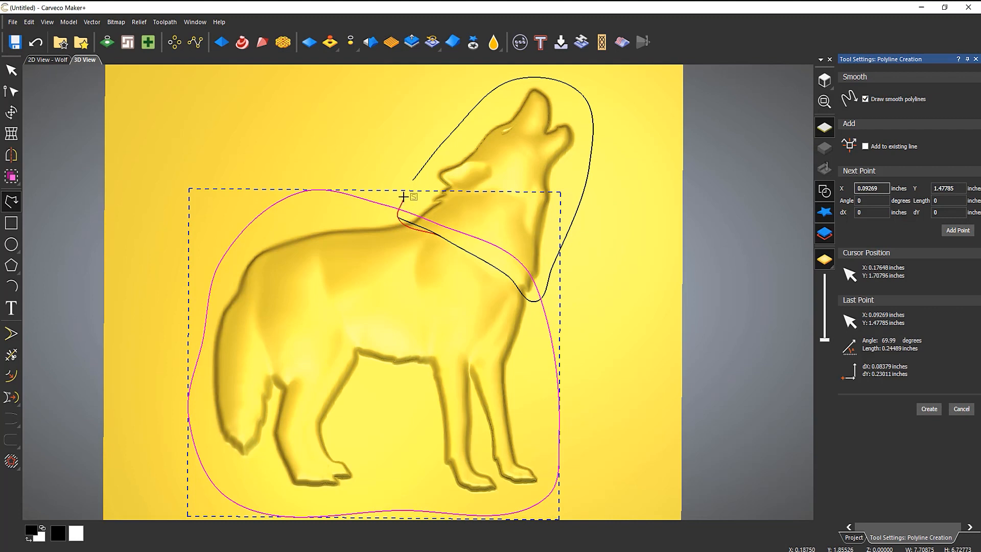
click(412, 179)
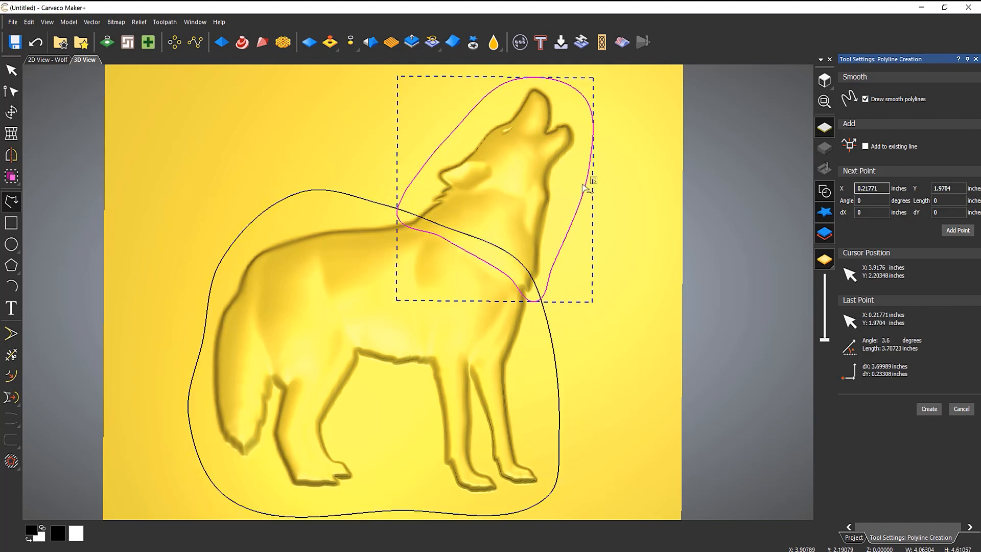
key(Escape)
Step: Select the body boundary and load the "wolf fur" image from the textures folder as its Texture Relief source
click(630, 167)
click(350, 194)
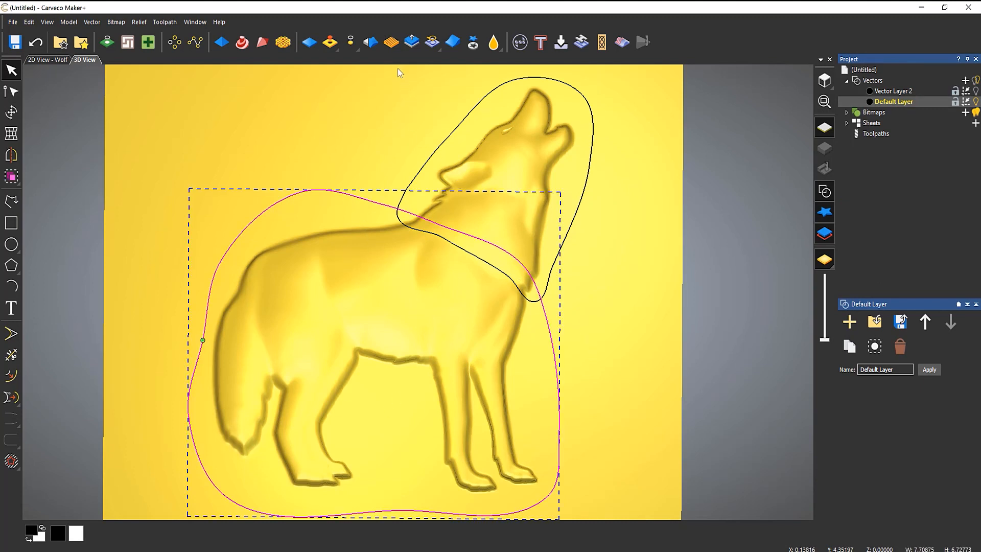
click(390, 42)
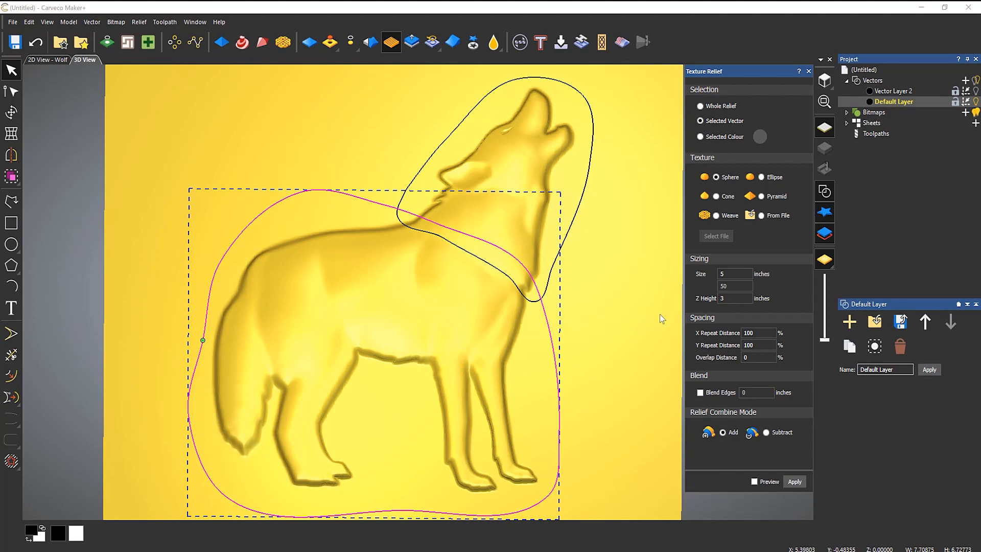
click(761, 216)
click(720, 237)
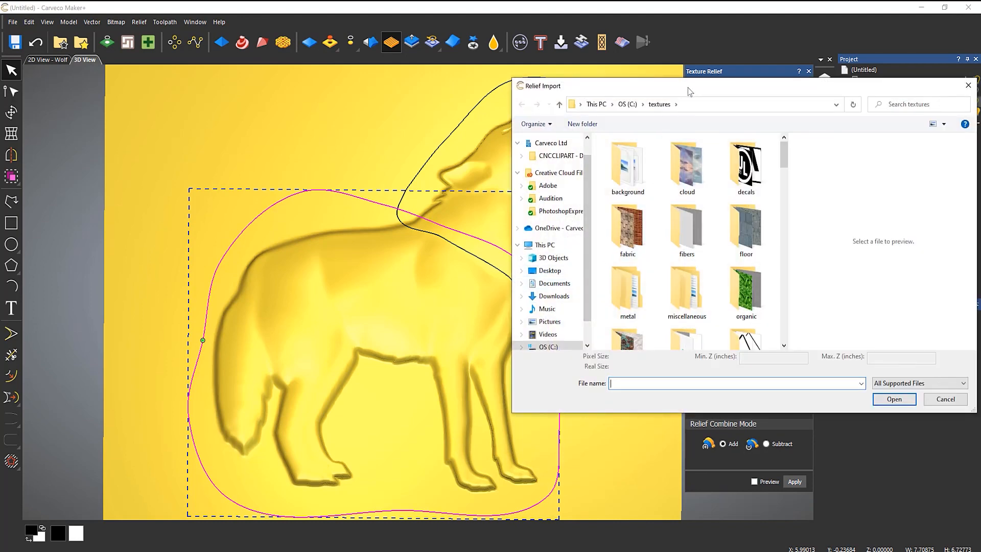
drag(688, 87, 307, 104)
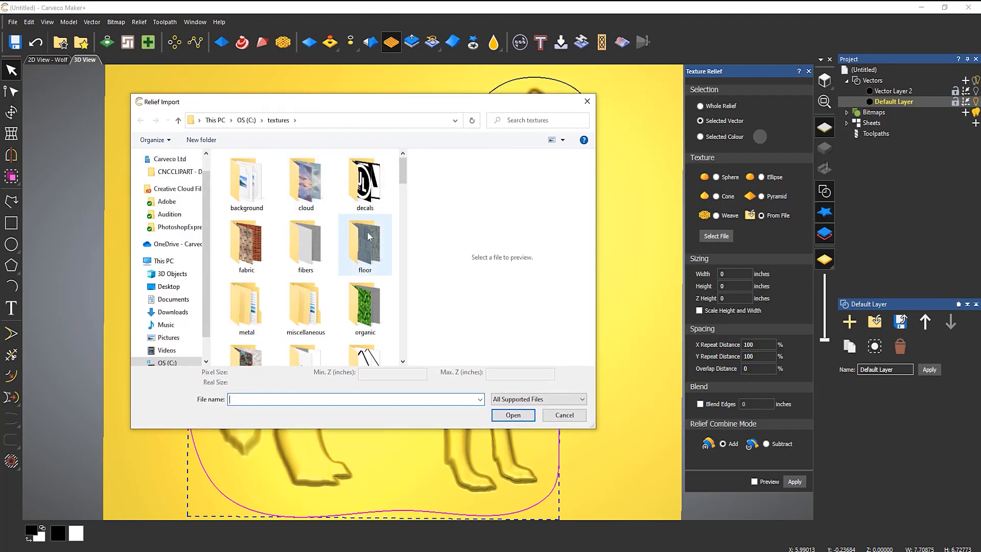
drag(405, 179, 402, 340)
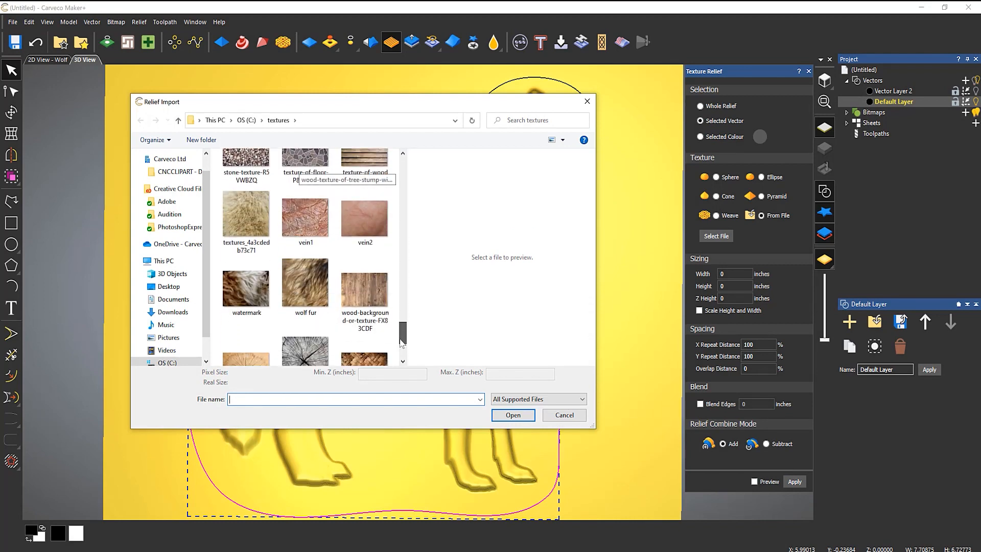
click(314, 314)
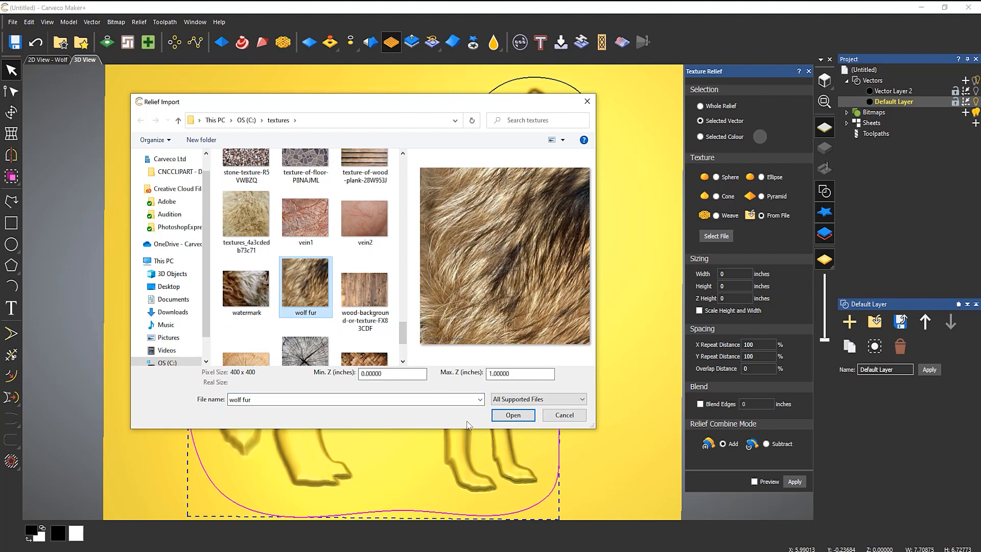
click(512, 414)
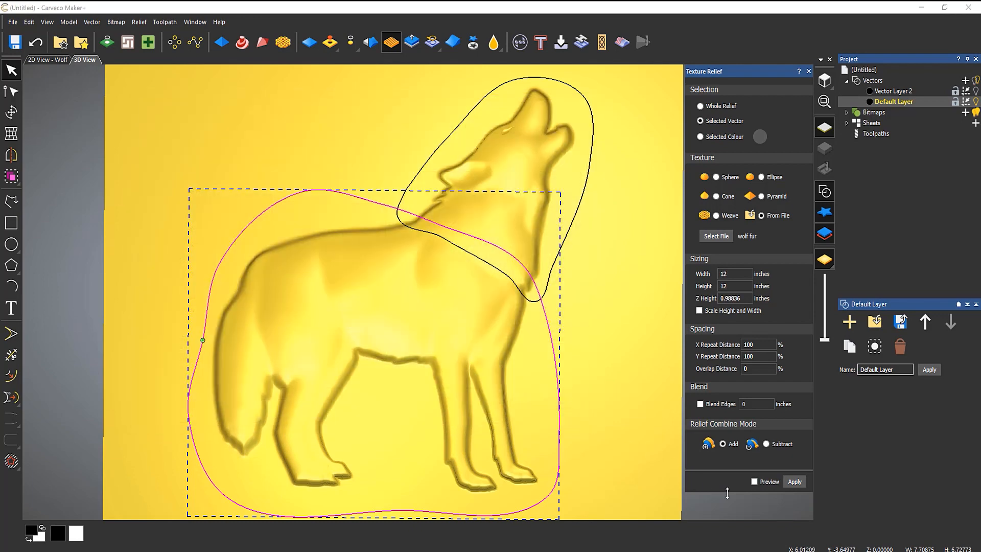
Step: Preview the fur texture and set its Z height to 0.02 inches
click(754, 482)
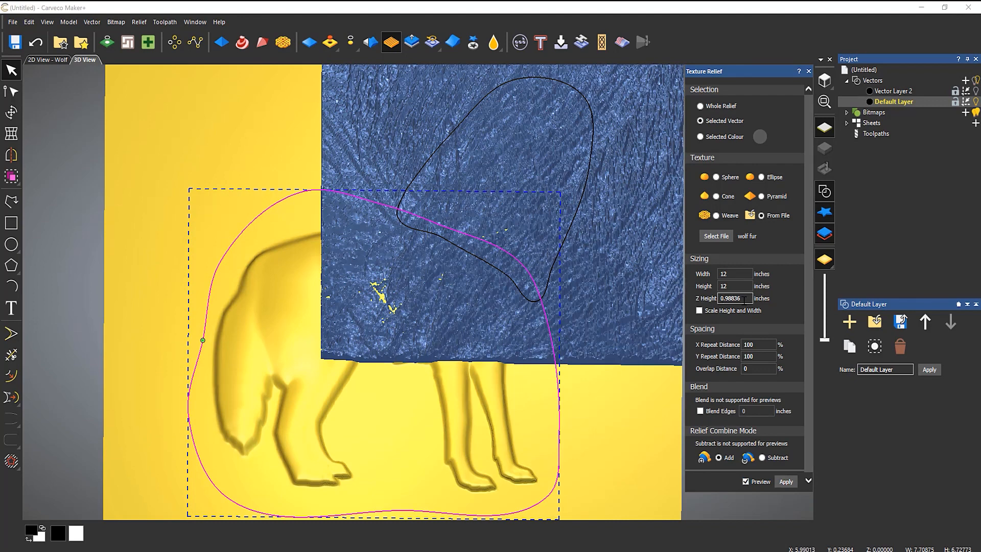
drag(739, 298, 723, 298)
text(0.02)
click(748, 344)
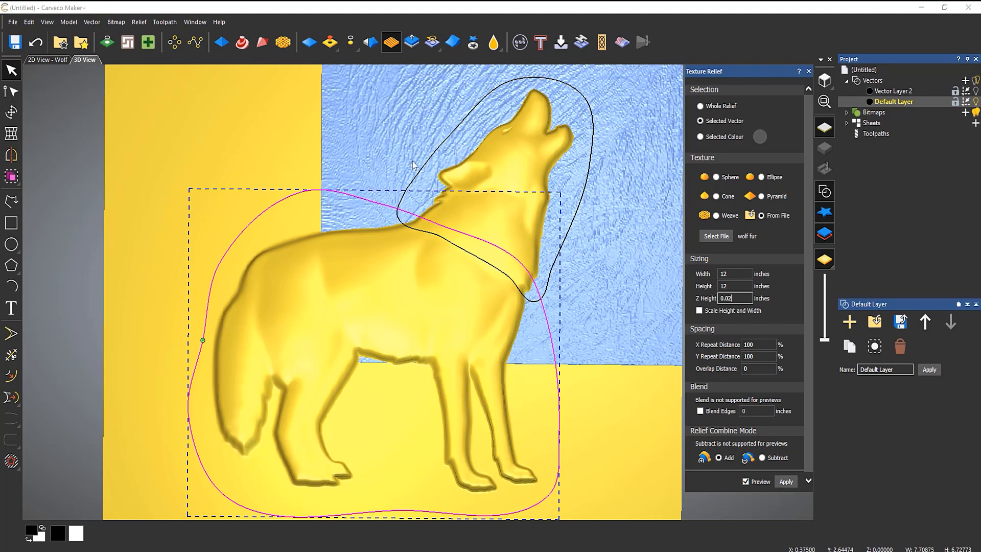
Step: Try the fur texture on the wolf's body at 12 by 12 inches and undo it
click(785, 482)
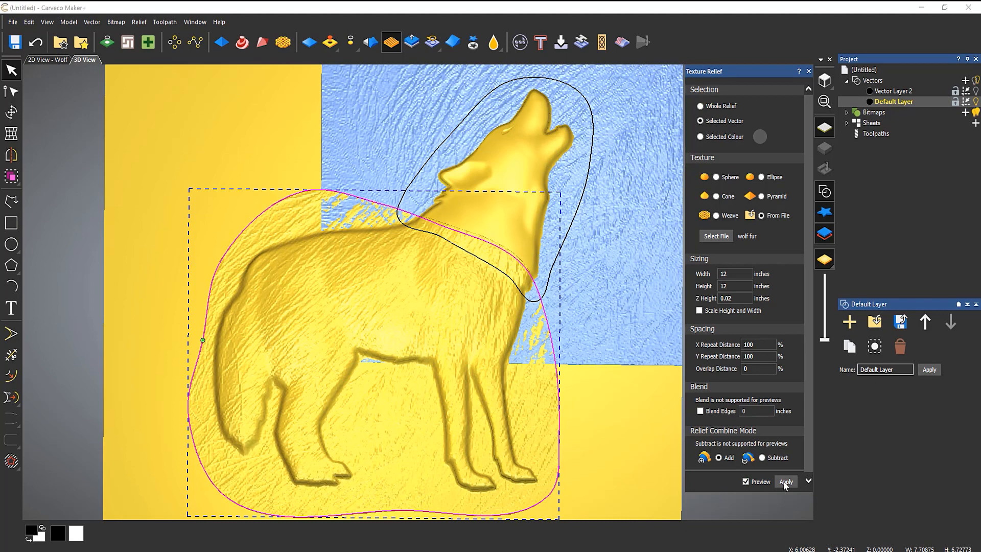
click(36, 42)
Step: Set the fur texture tile to 2 by 2 inches, apply it inside the body boundary and close Texture Relief
double_click(724, 274)
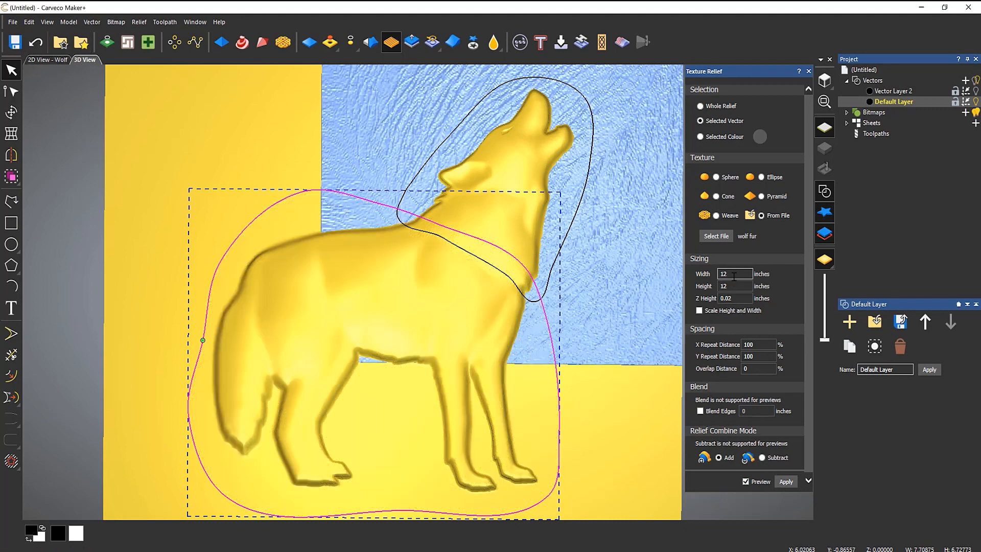
text(2)
key(Tab)
text(2)
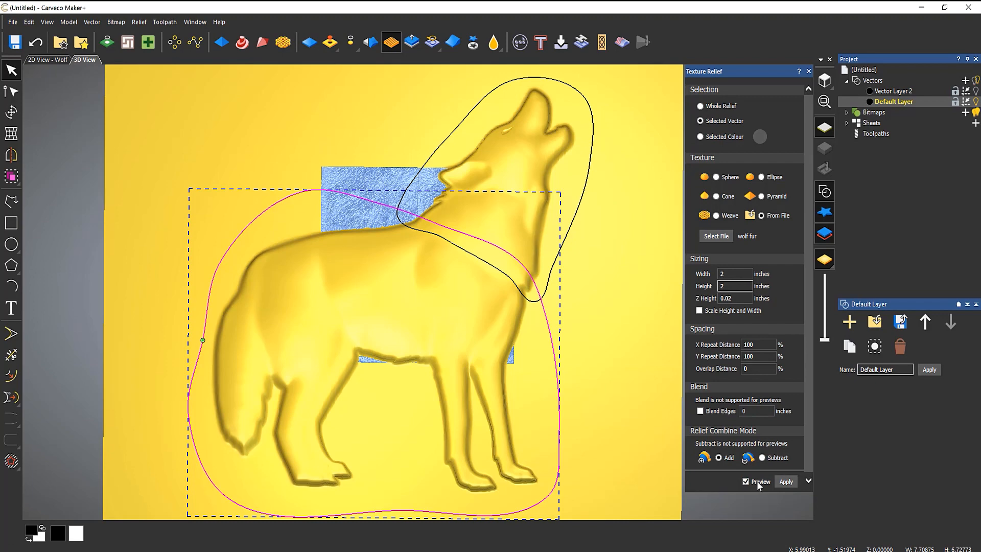
click(786, 482)
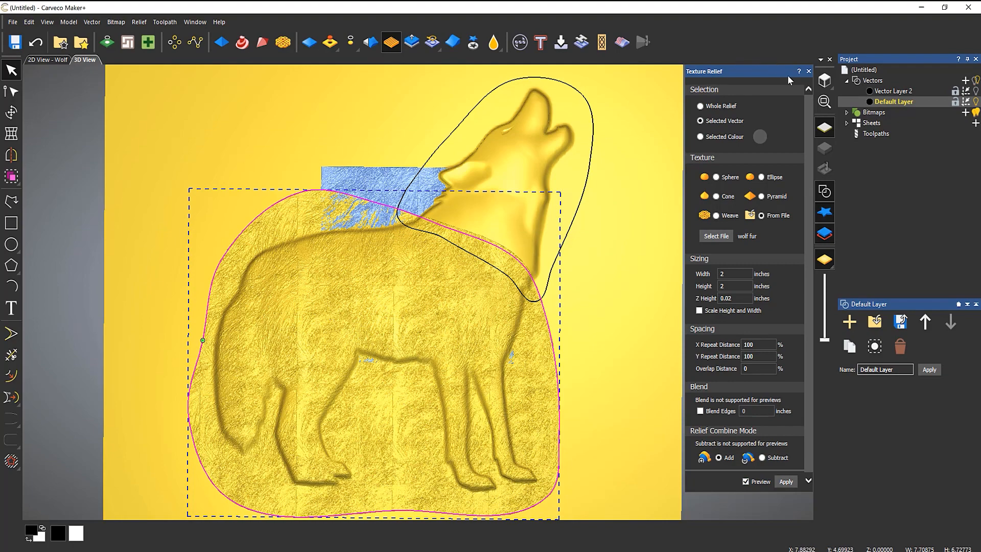
click(809, 71)
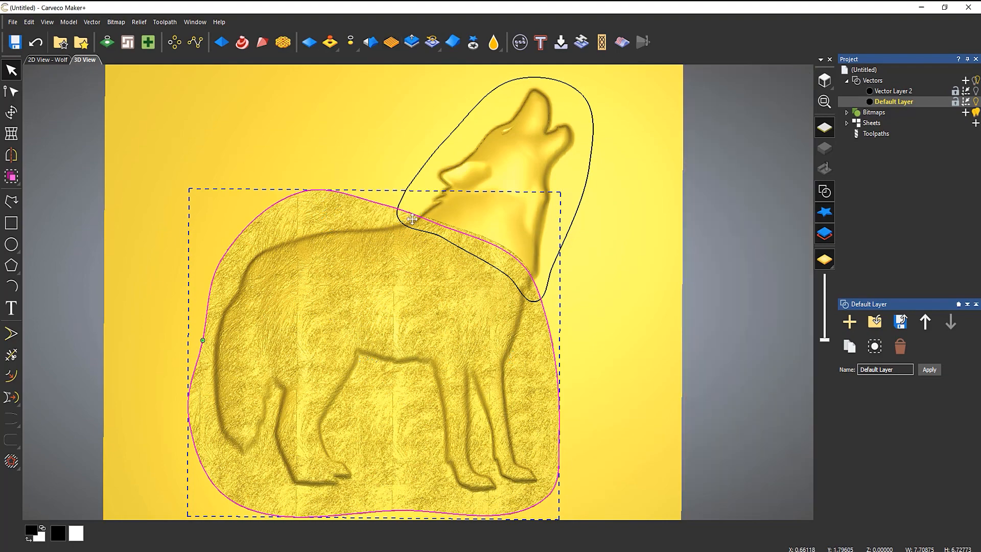
Step: Lower the Smoothing tool's strength to 10% and smooth the texture tile seams across the wolf's torso
scroll(340, 354, up, 3)
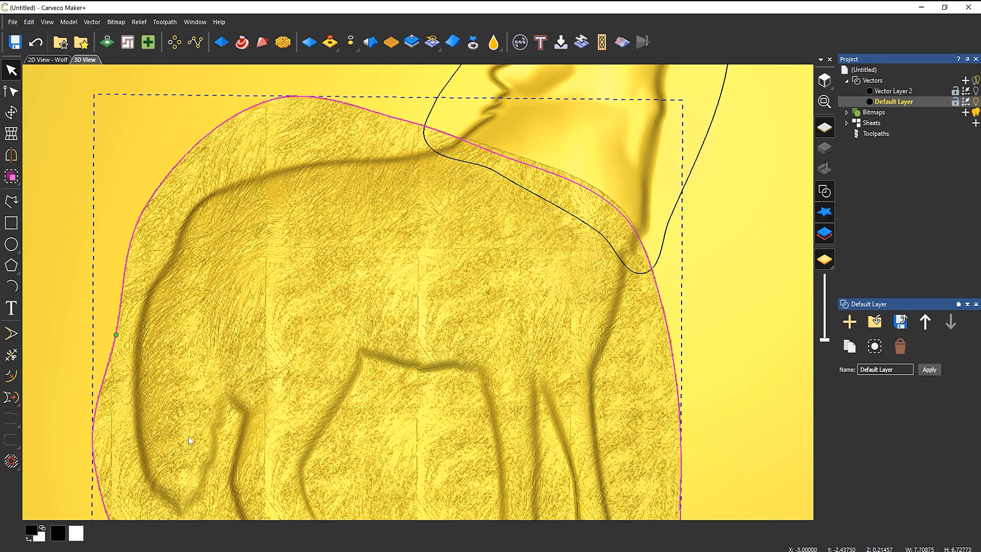
scroll(350, 342, up, 1)
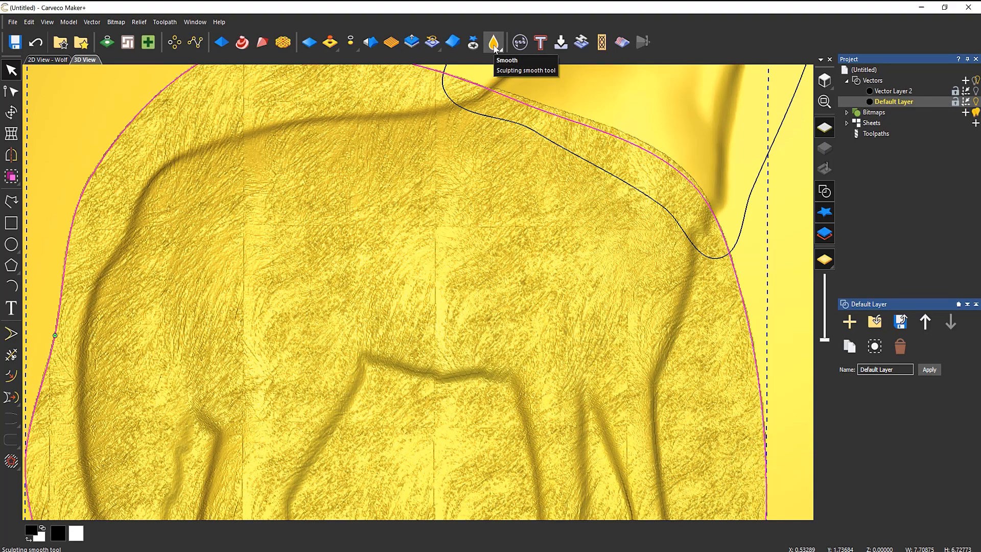
click(493, 45)
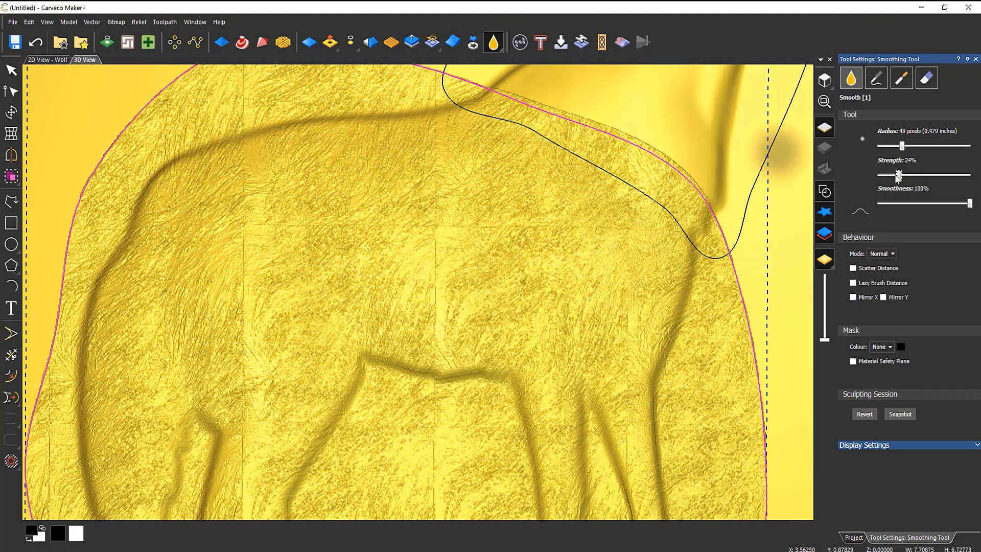
drag(891, 176, 885, 177)
mouse_move(445, 216)
mouse_down()
mouse_move(431, 136)
mouse_move(437, 278)
mouse_move(429, 335)
mouse_move(230, 245)
mouse_move(247, 232)
mouse_move(245, 155)
mouse_move(243, 480)
mouse_move(243, 427)
mouse_move(190, 368)
mouse_move(287, 261)
mouse_move(243, 228)
mouse_move(171, 223)
mouse_move(626, 225)
mouse_move(475, 225)
mouse_move(582, 233)
mouse_move(621, 292)
mouse_move(639, 378)
mouse_move(621, 433)
mouse_up()
scroll(526, 340, down, 1)
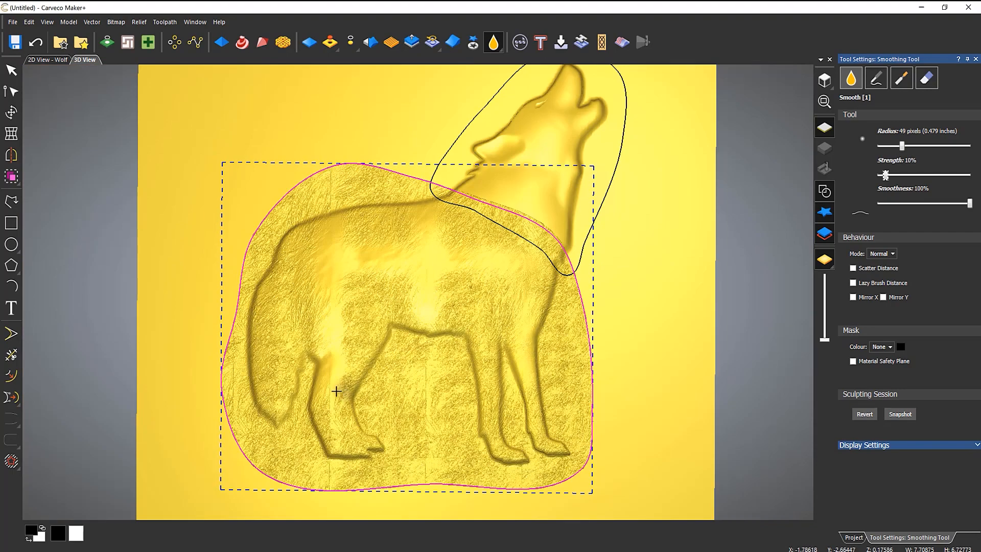
Step: Smooth the fur texture down the wolf's hind leg and over its paw at 10% strength
scroll(336, 391, up, 1)
drag(330, 400, 322, 455)
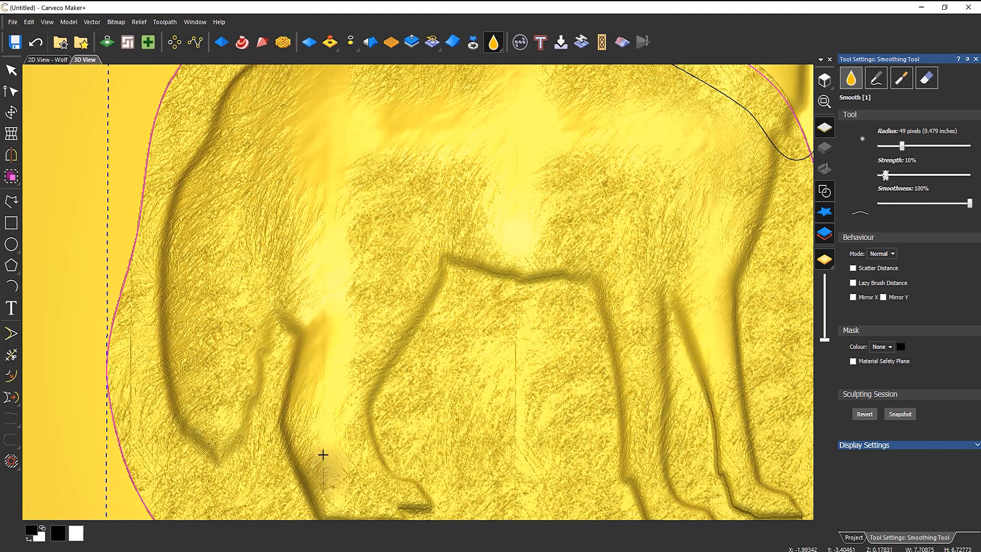
scroll(354, 416, down, 1)
scroll(286, 347, up, 1)
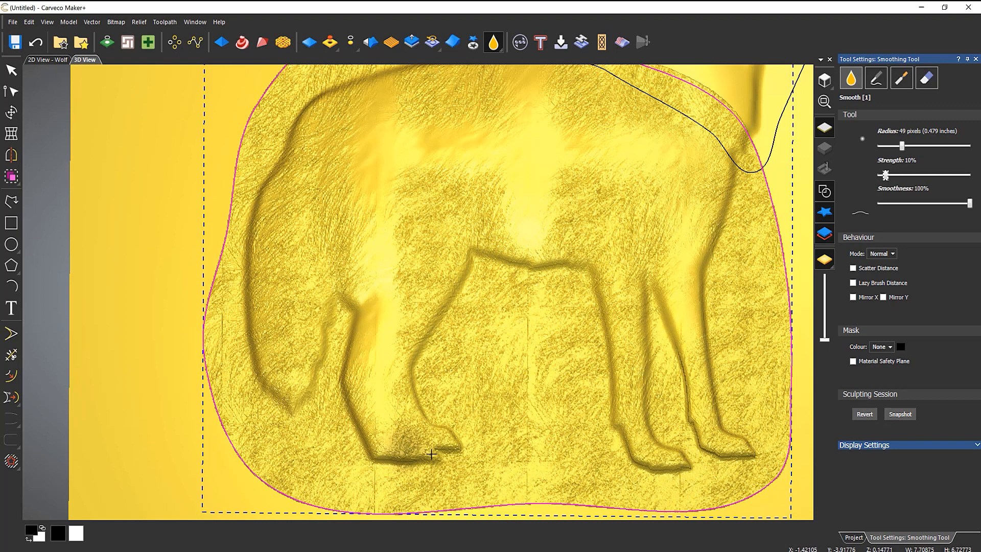
drag(428, 455, 457, 446)
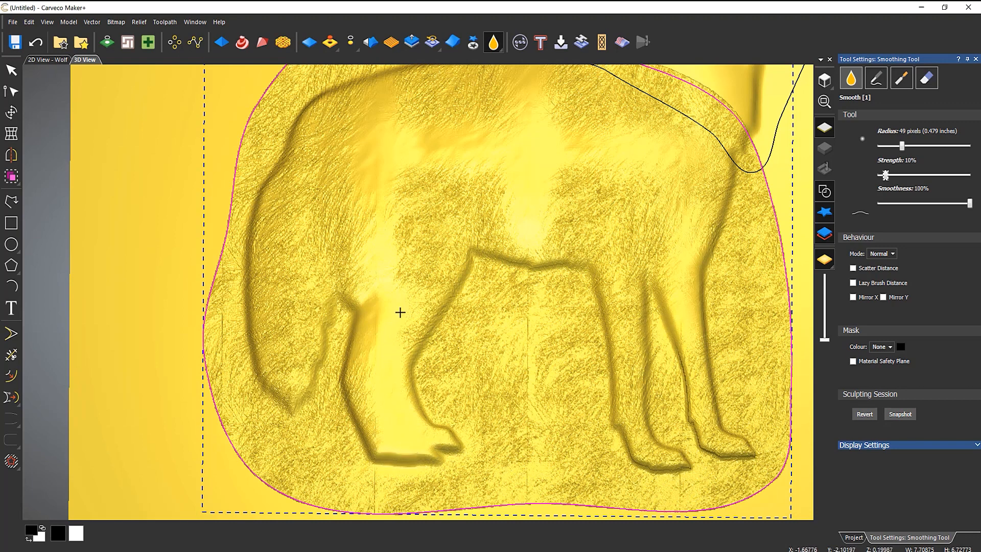
Step: Smooth the fur texture along the hind leg's edge and over both front legs and paws
mouse_move(373, 384)
mouse_down()
mouse_move(377, 437)
mouse_move(341, 365)
mouse_move(372, 400)
mouse_move(465, 424)
mouse_move(646, 426)
mouse_move(672, 462)
mouse_up()
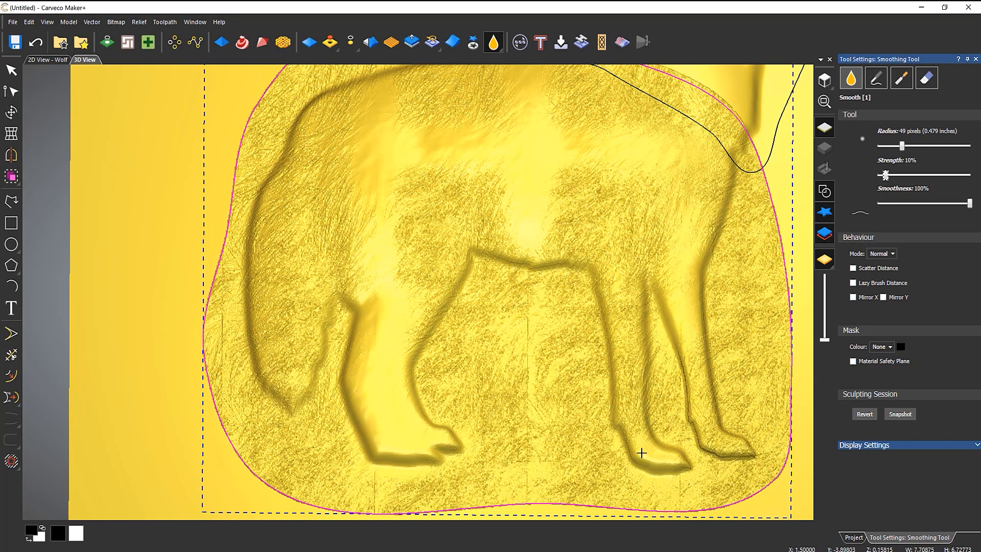
mouse_move(605, 400)
mouse_down()
mouse_move(627, 434)
mouse_move(618, 350)
mouse_up()
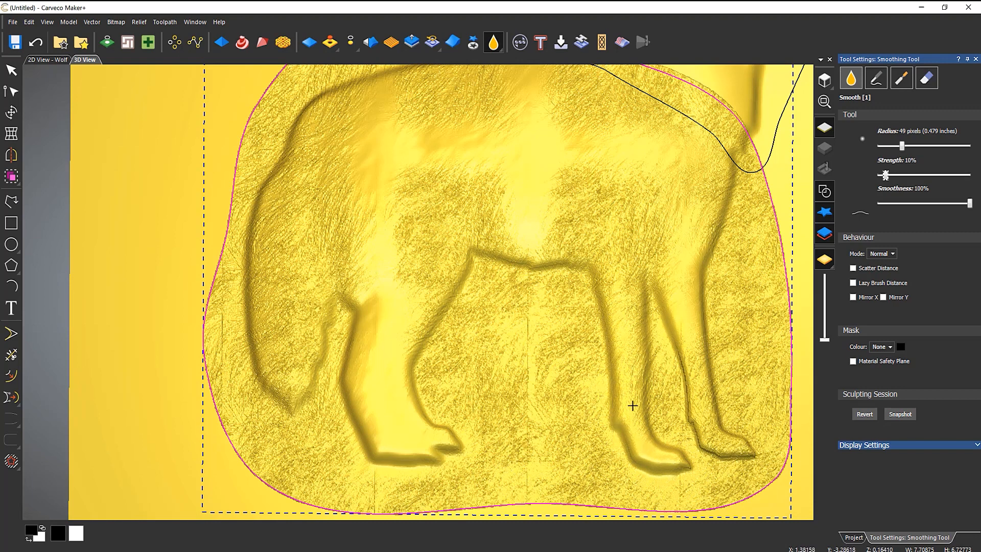
drag(639, 413, 614, 341)
mouse_move(599, 291)
mouse_down()
mouse_move(622, 398)
mouse_move(626, 377)
mouse_move(649, 414)
mouse_move(736, 455)
mouse_move(705, 440)
mouse_up()
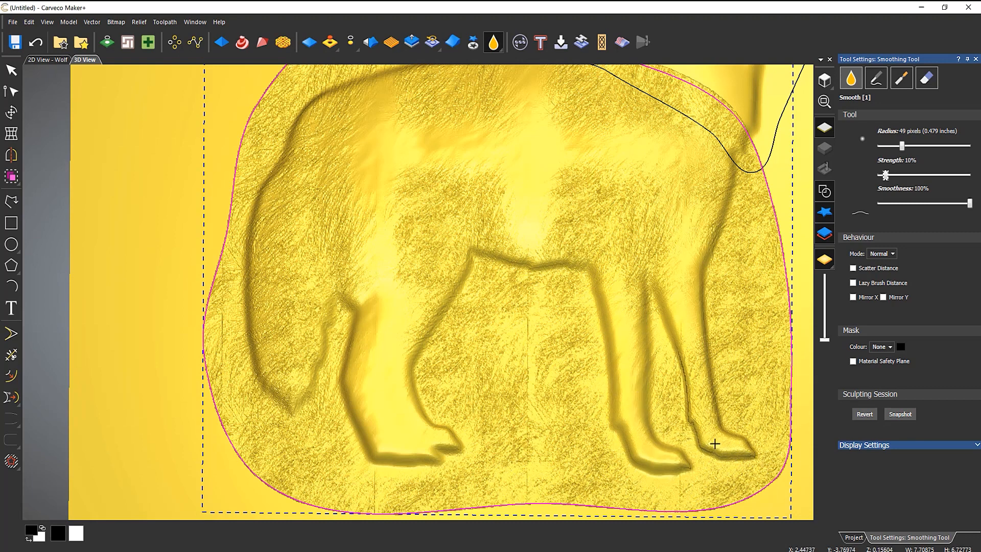
drag(705, 400, 708, 341)
Step: Soften the fur texture on the wolf's tail, hindquarters, belly and flank at 10% strength
mouse_move(711, 400)
mouse_down()
mouse_move(692, 355)
mouse_move(449, 322)
mouse_move(291, 284)
mouse_move(280, 204)
mouse_move(252, 254)
mouse_move(261, 261)
mouse_move(258, 210)
mouse_move(293, 367)
mouse_move(291, 403)
mouse_move(274, 403)
mouse_move(292, 411)
mouse_move(274, 372)
mouse_move(289, 359)
mouse_move(319, 265)
mouse_move(295, 279)
mouse_move(305, 195)
mouse_move(317, 204)
mouse_move(311, 163)
mouse_move(299, 180)
mouse_move(291, 156)
mouse_move(274, 337)
mouse_up()
mouse_move(286, 399)
mouse_down()
mouse_move(318, 352)
mouse_move(344, 216)
mouse_move(330, 224)
mouse_move(350, 162)
mouse_move(335, 146)
mouse_move(343, 103)
mouse_move(306, 121)
mouse_move(315, 148)
mouse_move(368, 182)
mouse_move(363, 212)
mouse_move(376, 210)
mouse_move(377, 236)
mouse_move(370, 249)
mouse_move(355, 244)
mouse_move(372, 278)
mouse_move(400, 267)
mouse_move(462, 202)
mouse_move(444, 199)
mouse_move(396, 220)
mouse_move(388, 201)
mouse_up()
drag(394, 245, 425, 293)
mouse_move(418, 329)
mouse_down()
mouse_move(407, 348)
mouse_move(494, 238)
mouse_move(500, 190)
mouse_up()
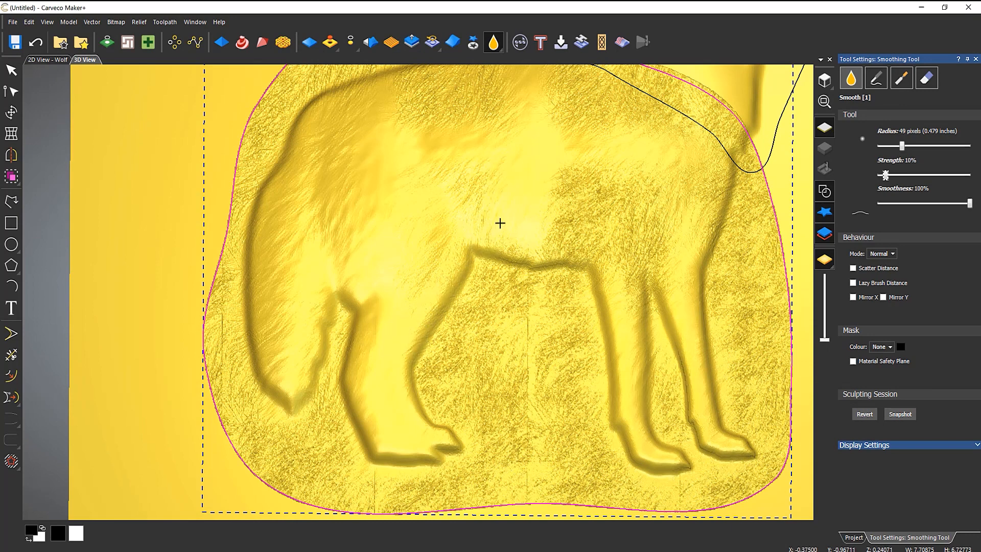
mouse_move(514, 267)
mouse_down()
mouse_move(529, 263)
mouse_move(589, 182)
mouse_move(614, 180)
mouse_move(580, 158)
mouse_move(604, 158)
mouse_move(608, 224)
mouse_move(584, 228)
mouse_move(611, 271)
mouse_move(639, 282)
mouse_move(639, 301)
mouse_move(666, 282)
mouse_move(650, 206)
mouse_move(645, 226)
mouse_move(672, 206)
mouse_move(706, 241)
mouse_move(720, 169)
mouse_move(714, 137)
mouse_move(689, 126)
mouse_move(674, 162)
mouse_move(580, 199)
mouse_move(554, 112)
mouse_up()
Step: Soften the remaining coarse fur texture along the wolf's back and rump at 10% strength
scroll(554, 112, down, 3)
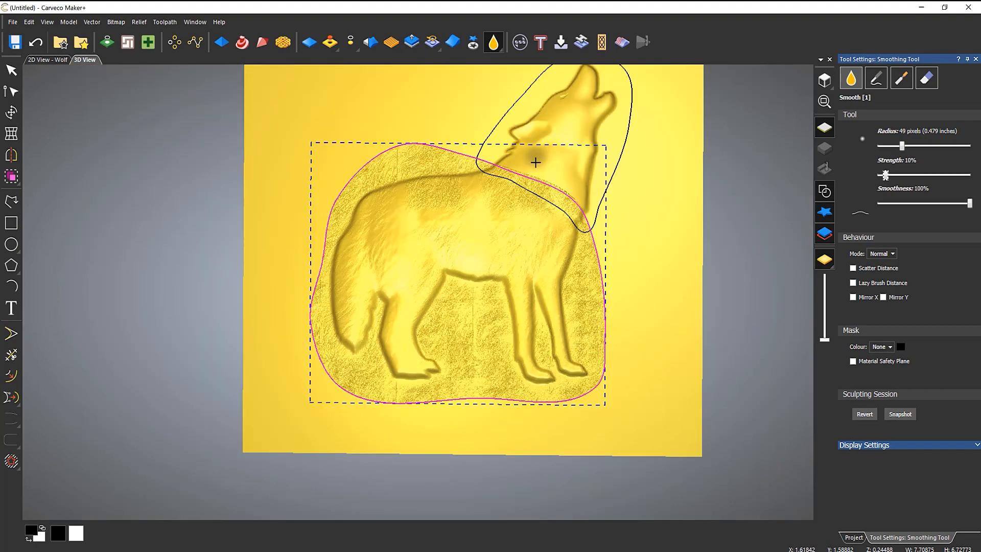
scroll(454, 189, up, 5)
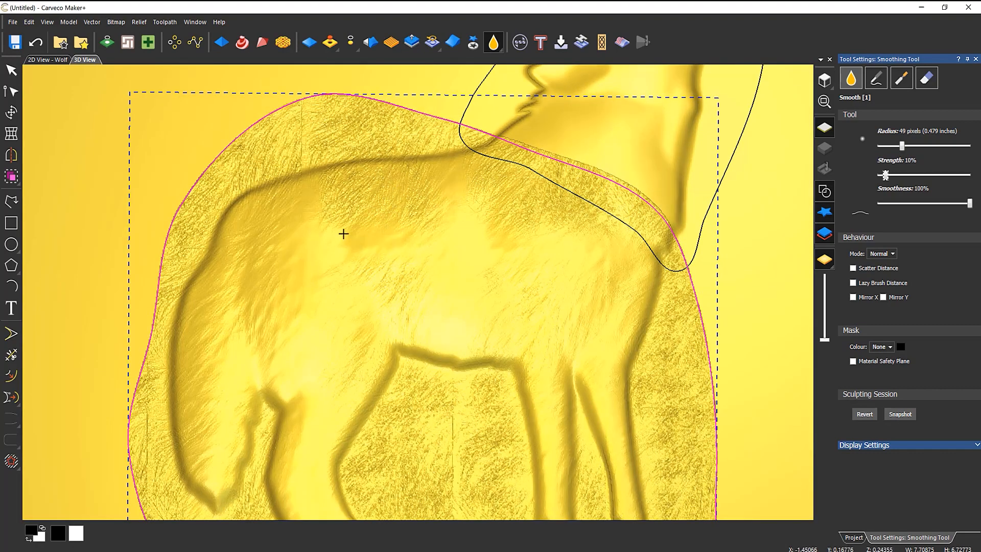
mouse_move(340, 208)
mouse_down()
mouse_move(335, 171)
mouse_move(280, 190)
mouse_up()
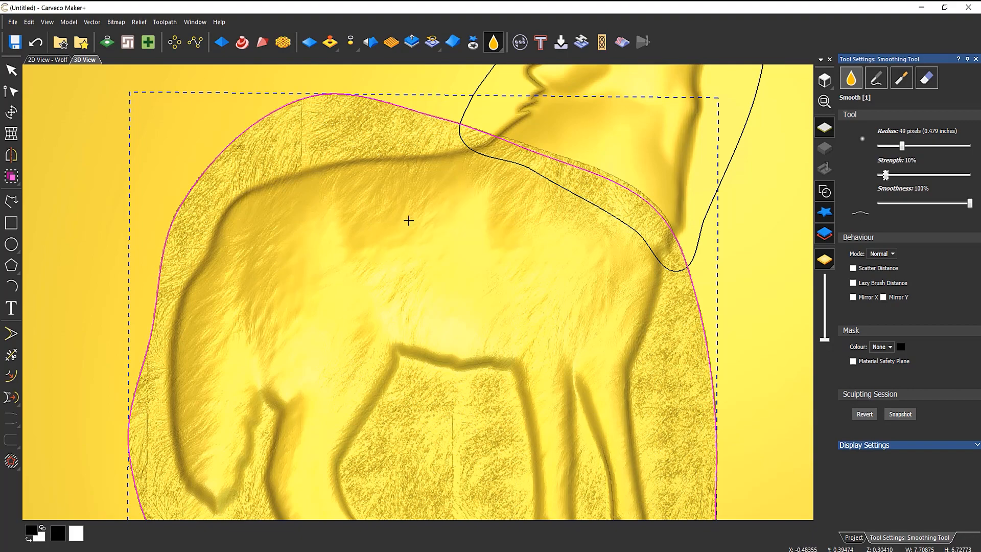
mouse_move(532, 321)
middle_down()
mouse_move(569, 235)
mouse_move(518, 295)
mouse_move(317, 289)
mouse_move(326, 315)
mouse_move(393, 303)
mouse_move(402, 261)
middle_up()
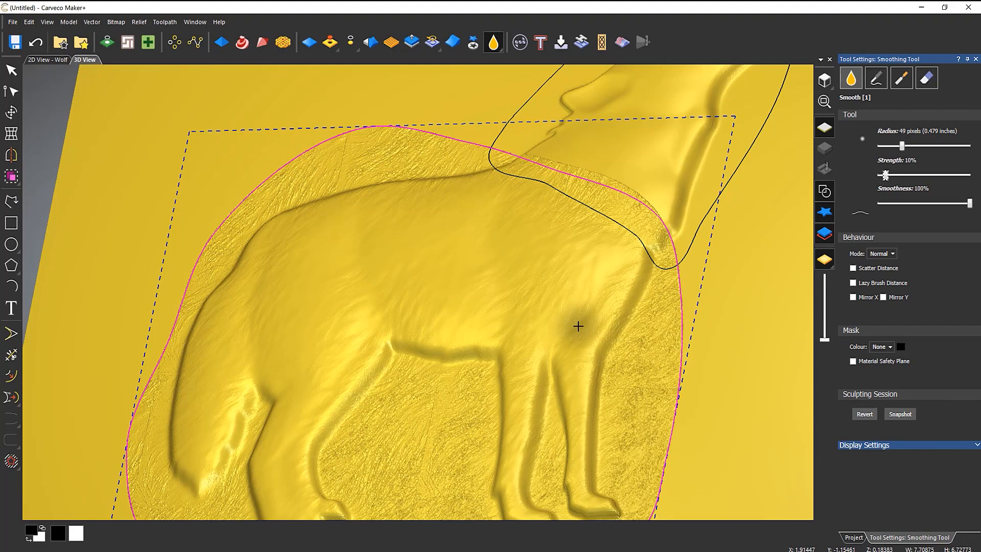
scroll(576, 324, up, 2)
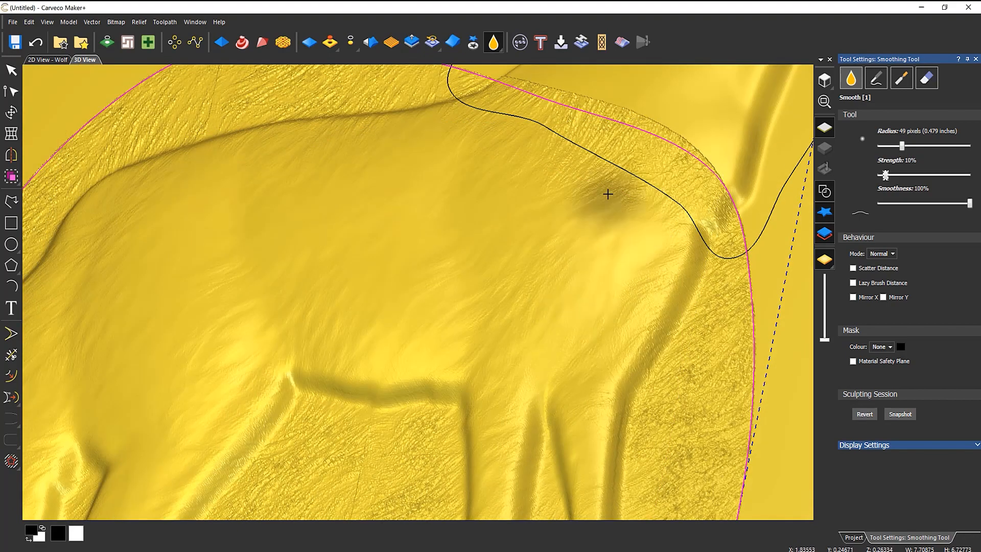
Step: Smooth the fur texture where the head and body boundaries overlap, using a 34-pixel radius, and leave the Smoothing tool
scroll(382, 269, down, 2)
scroll(382, 269, down, 2)
middle_drag(382, 276, 500, 387)
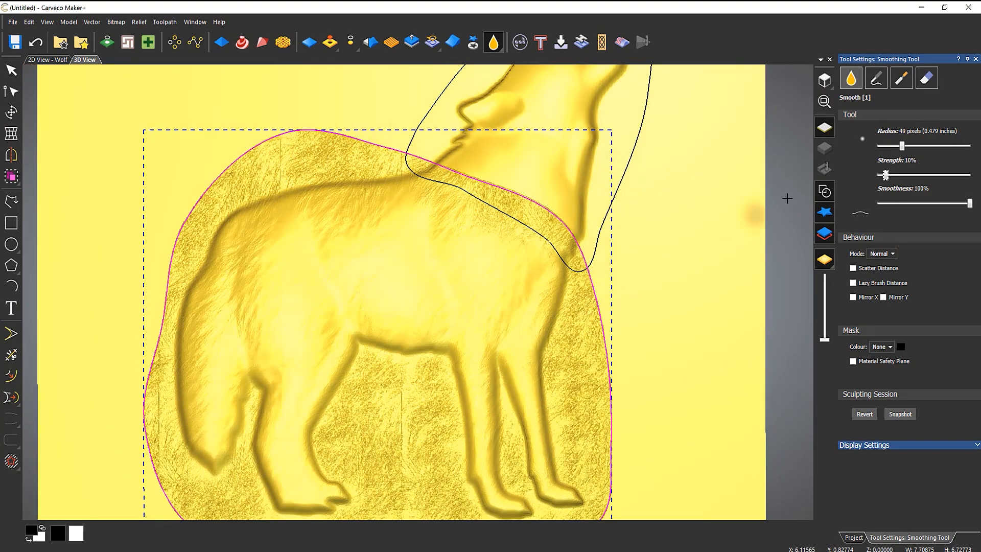
click(831, 102)
scroll(439, 285, up, 5)
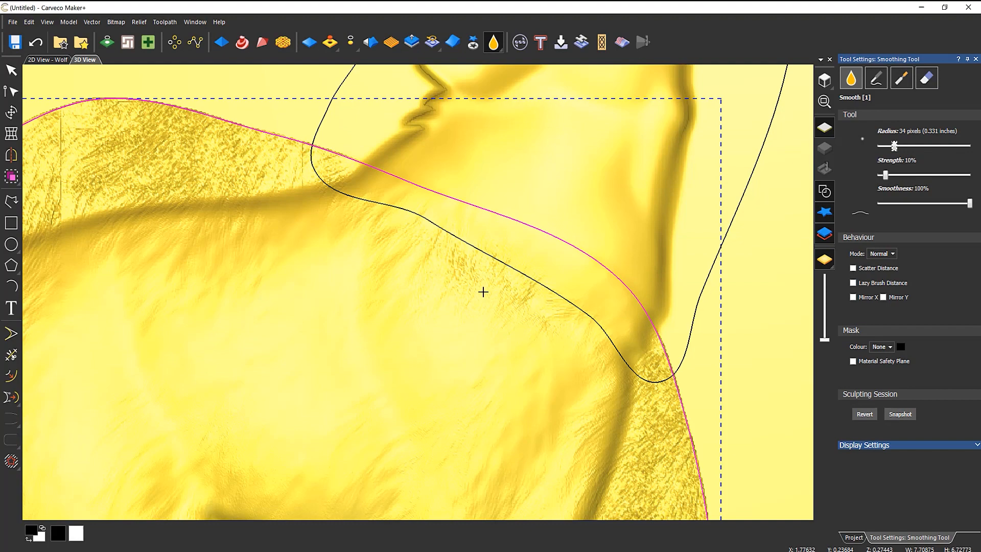
scroll(535, 290, down, 3)
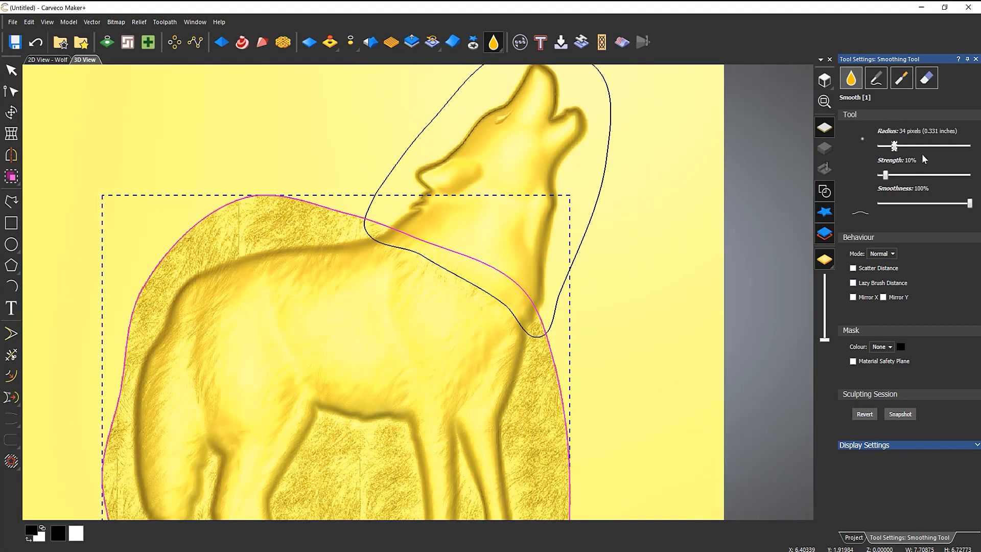
click(975, 59)
scroll(412, 335, down, 3)
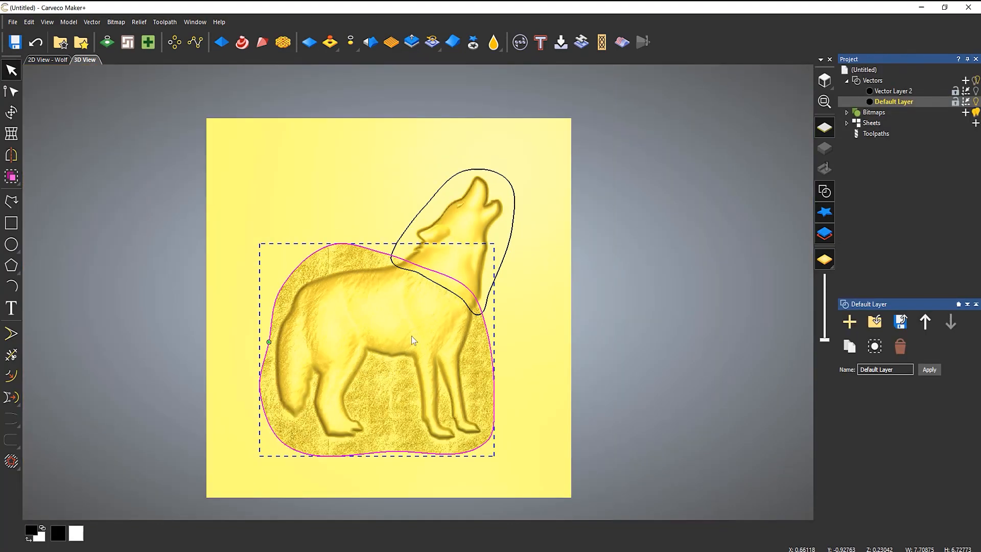
Step: Select the head boundary vector and start Texture Relief with a texture from file
scroll(362, 392, up, 2)
click(652, 254)
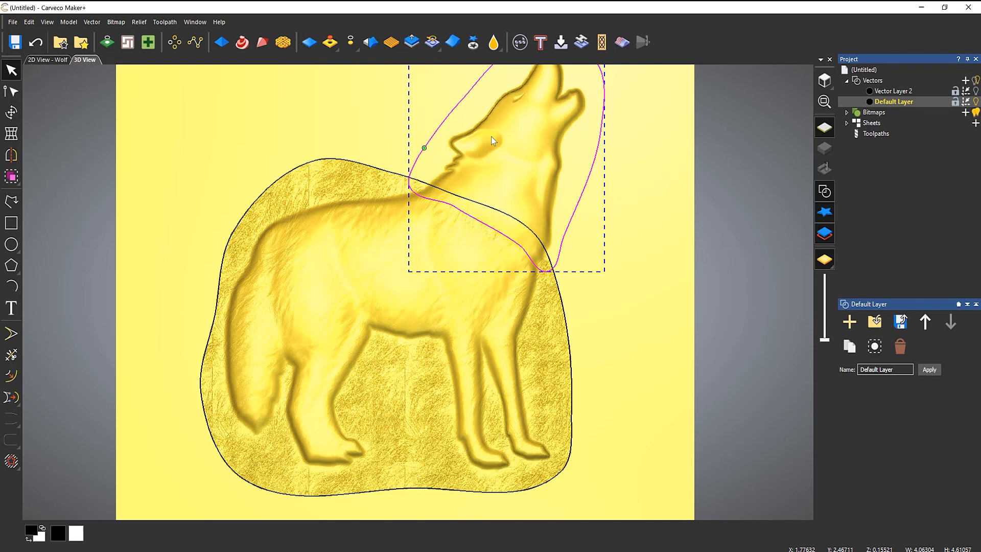
scroll(491, 137, down, 3)
scroll(444, 206, up, 4)
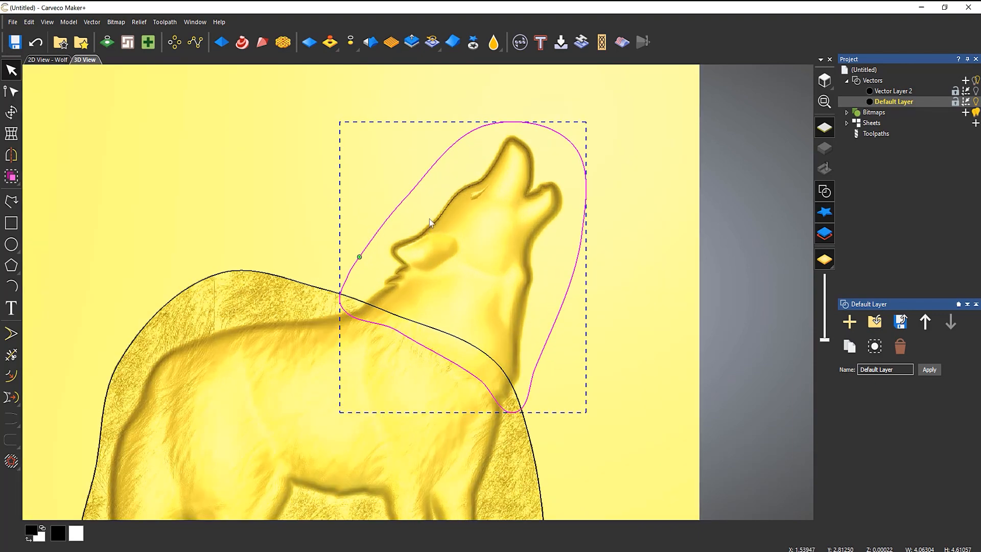
click(392, 42)
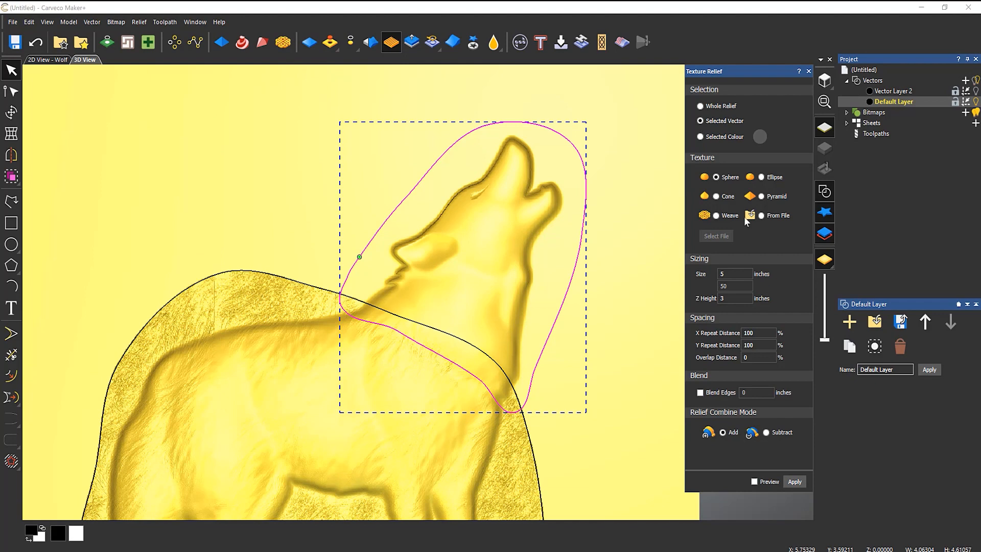
click(762, 215)
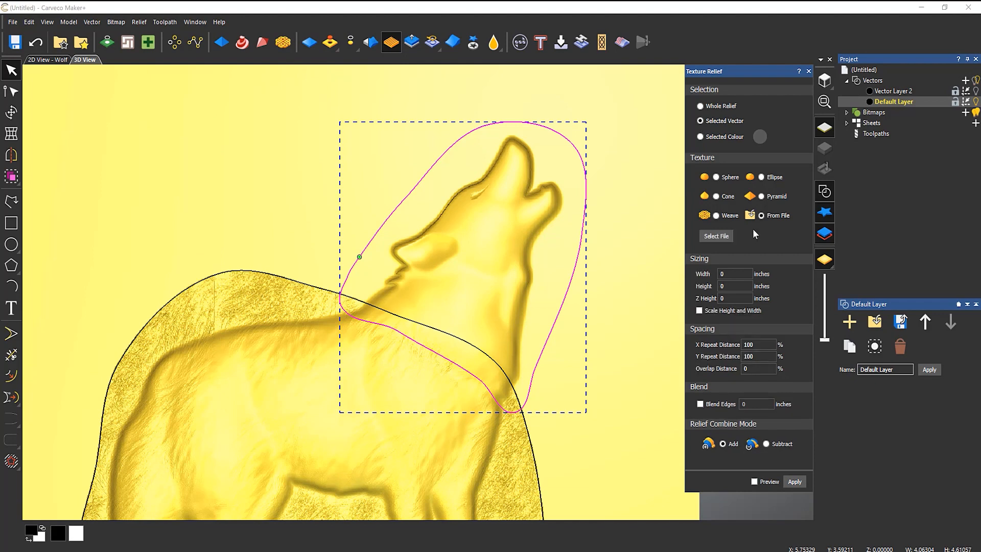
Step: Load the fur image free_high_res_texture_118 from the textures folder as the relief texture
click(716, 235)
scroll(391, 227, down, 10)
scroll(368, 232, up, 2)
scroll(356, 232, up, 2)
scroll(356, 232, down, 4)
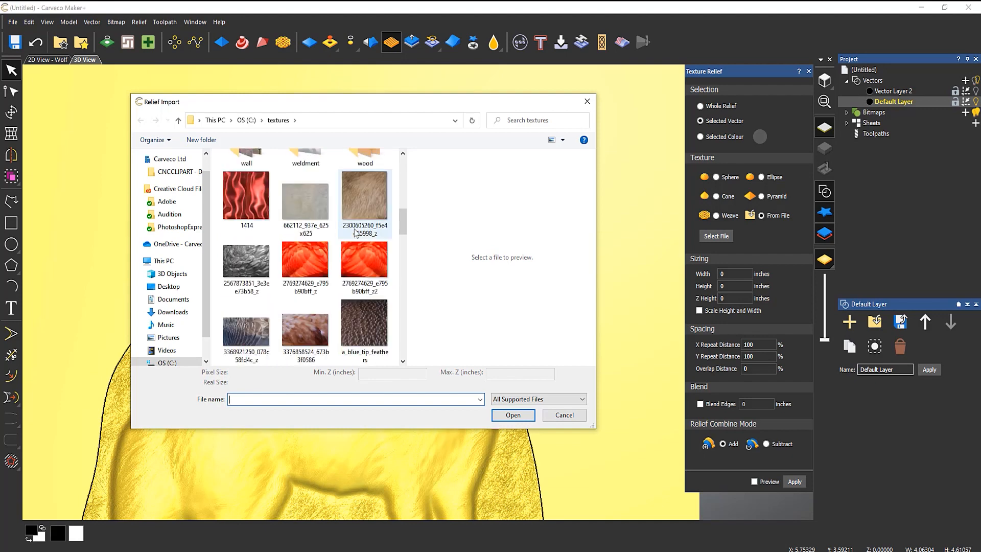
scroll(337, 232, down, 5)
scroll(325, 232, down, 3)
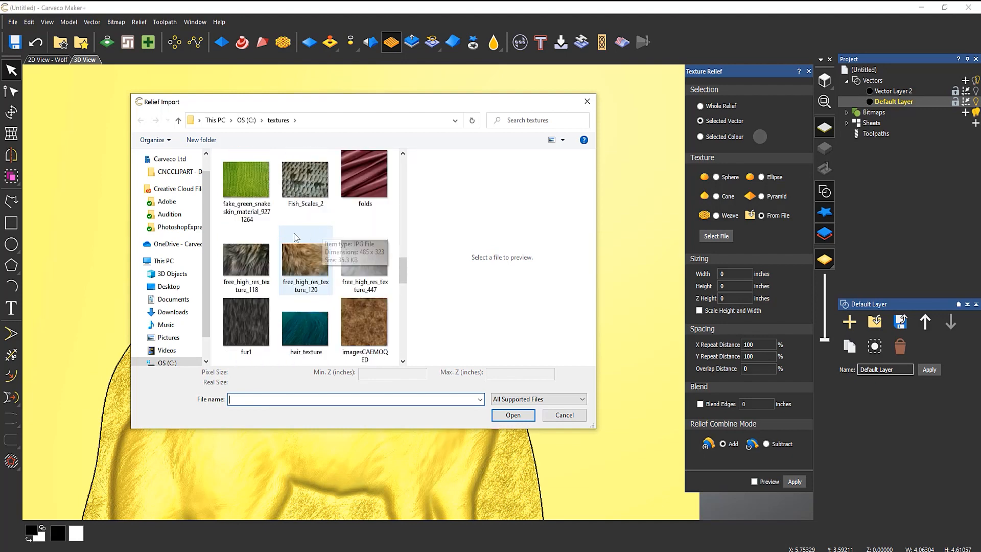
click(252, 260)
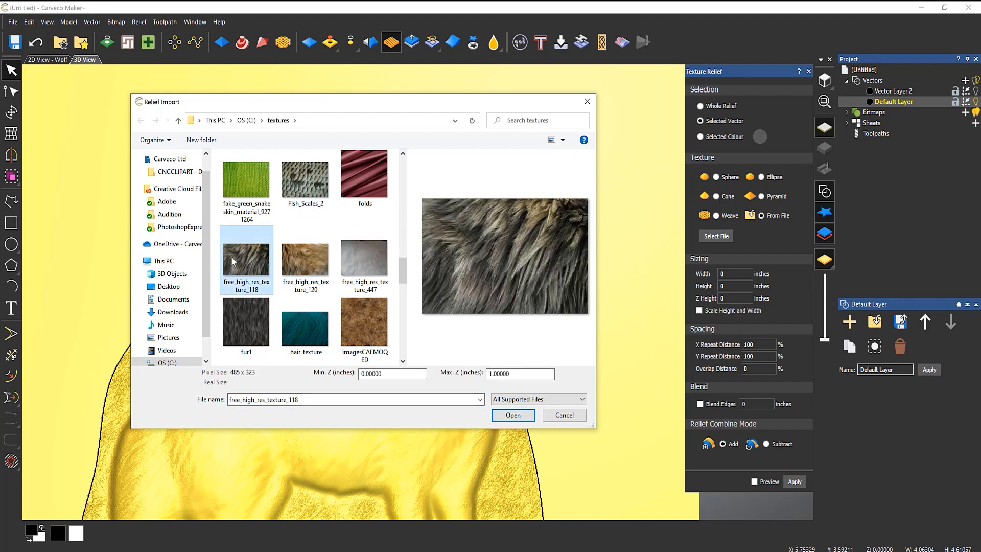
click(513, 414)
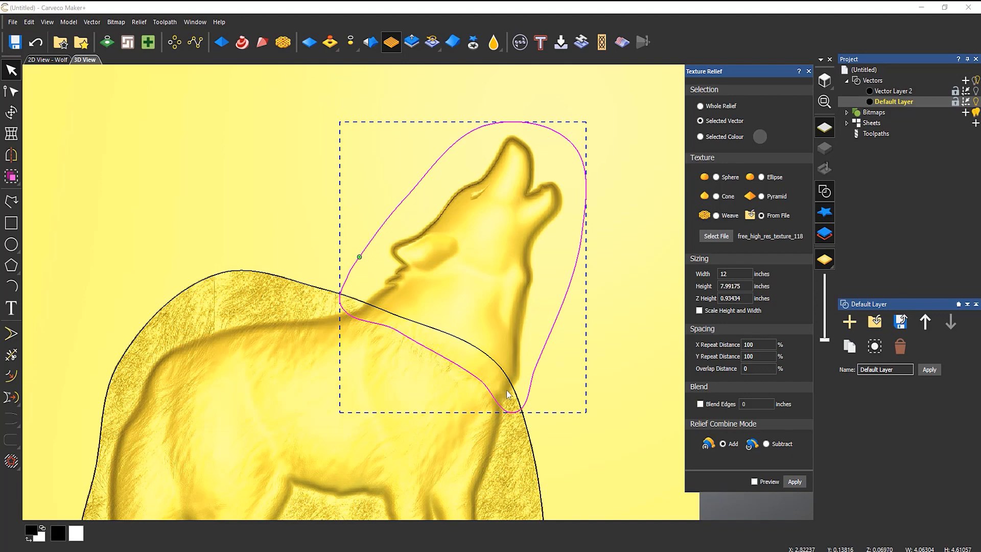
Step: Preview the head's fur texture and set its Z height to 0.02 inches and its width to 3 inches, scaling height with width
click(754, 482)
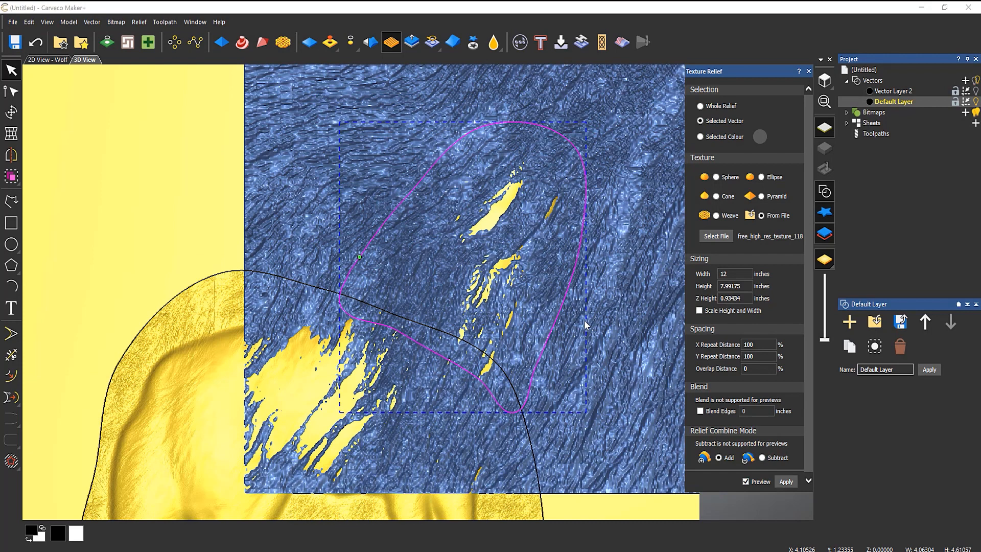
drag(745, 297, 722, 298)
text(02)
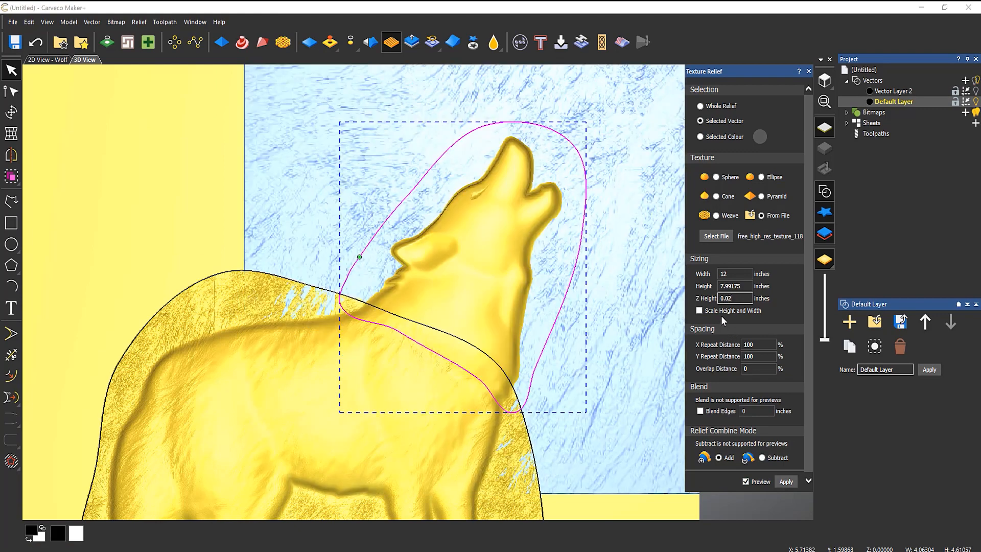
click(758, 311)
key(shift+Tab)
key(shift+Tab)
key(shift+Tab)
text(2)
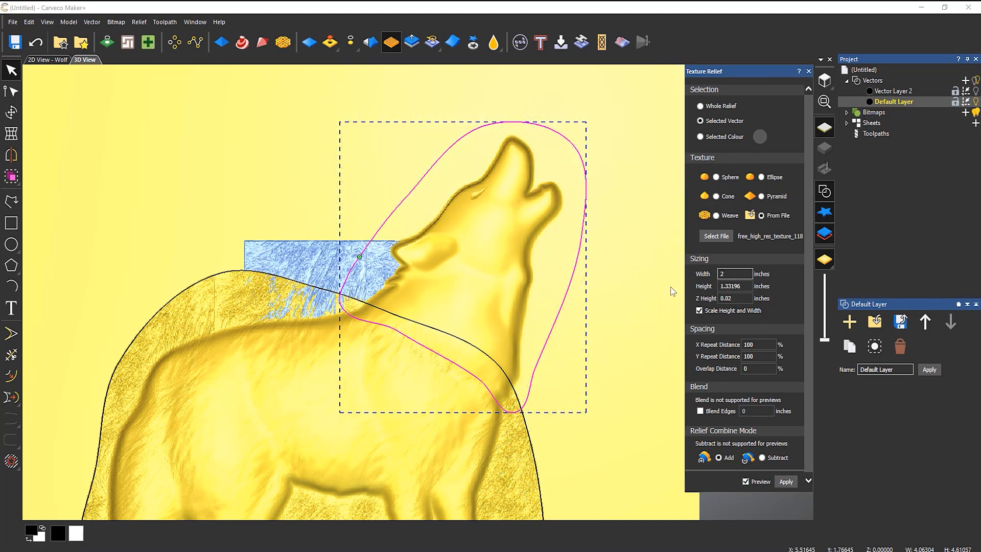
key(BackSpace)
text(3)
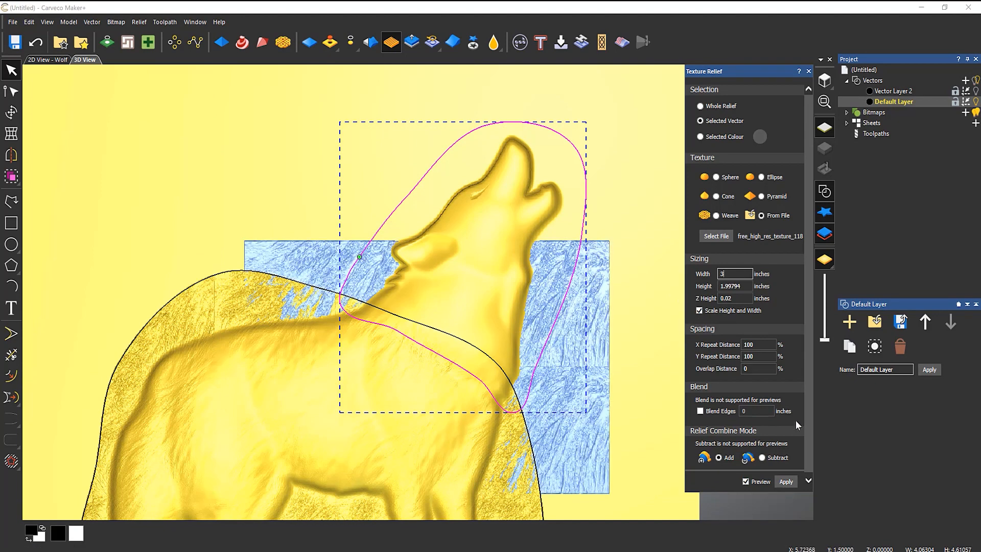
Step: Apply the fur texture inside the head boundary, close Texture Relief and deselect the vector
click(786, 482)
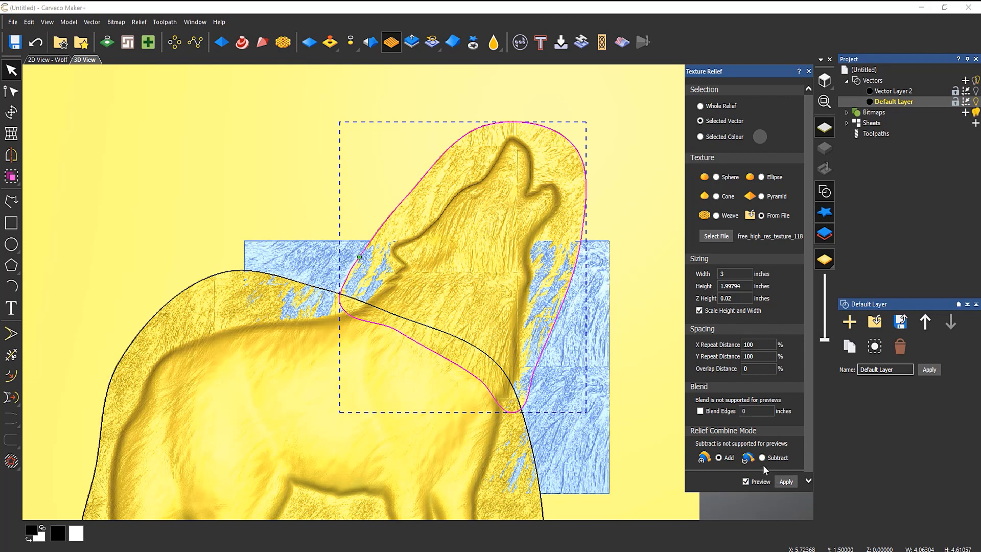
click(808, 71)
click(633, 255)
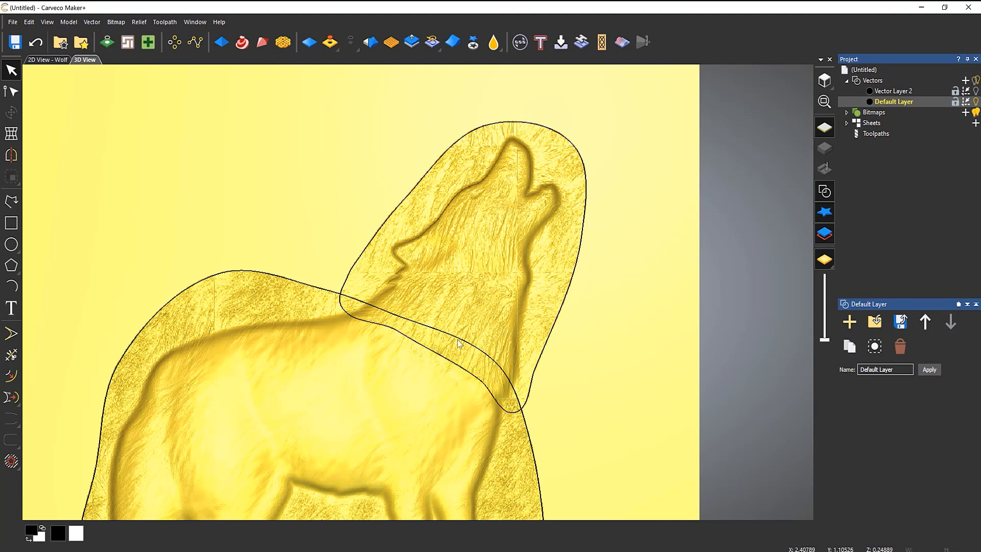
Step: Smooth the fur texture on the wolf's muzzle, jaw, throat edge and head with a 34-pixel radius at 10% strength
scroll(447, 296, up, 3)
middle_drag(508, 292, 534, 382)
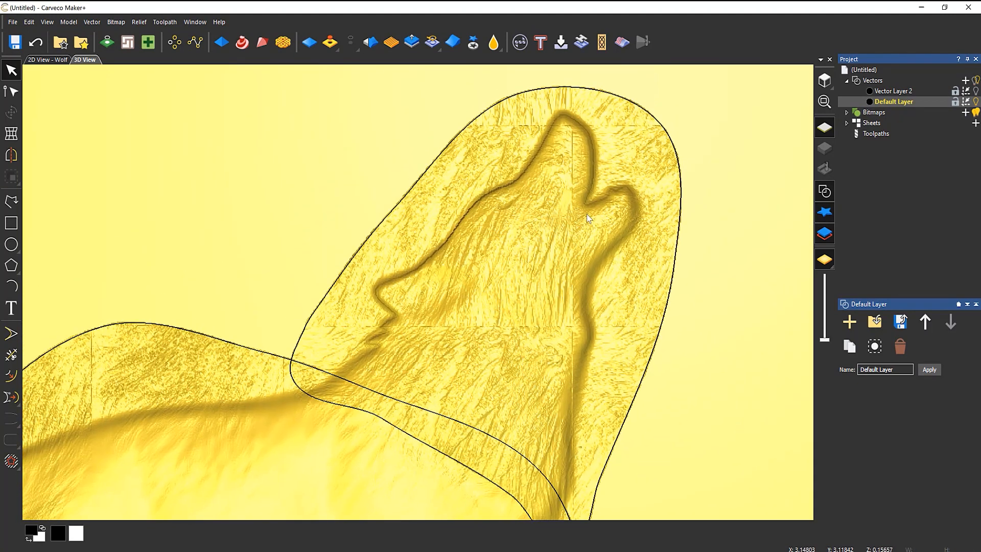
click(493, 43)
mouse_move(592, 194)
mouse_down()
mouse_move(573, 137)
mouse_move(555, 128)
mouse_move(571, 159)
mouse_move(573, 319)
mouse_up()
mouse_move(585, 218)
mouse_down()
mouse_move(567, 122)
mouse_move(551, 154)
mouse_move(562, 130)
mouse_move(589, 153)
mouse_move(554, 156)
mouse_up()
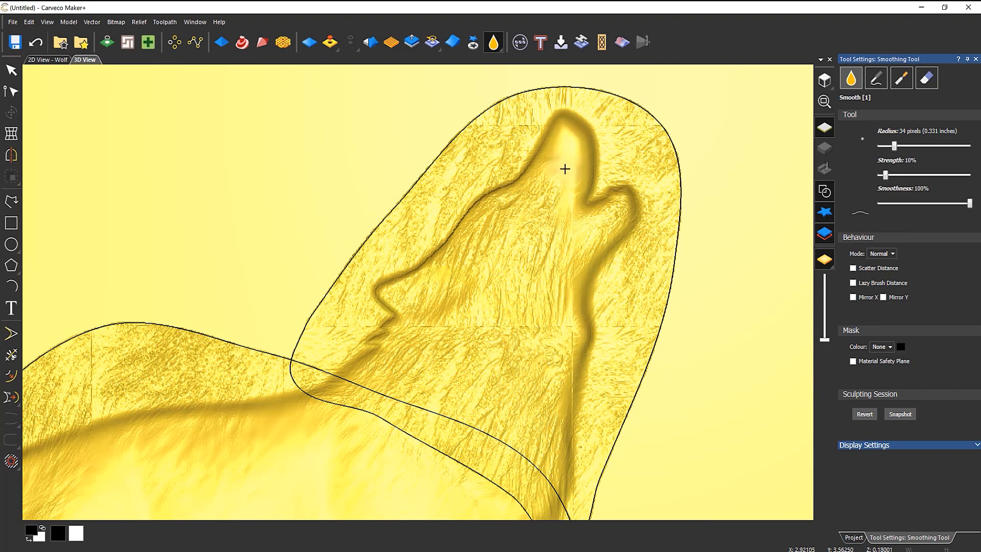
mouse_move(587, 218)
mouse_down()
mouse_move(628, 197)
mouse_move(620, 219)
mouse_move(558, 157)
mouse_move(576, 173)
mouse_move(569, 265)
mouse_move(587, 247)
mouse_move(573, 252)
mouse_move(575, 235)
mouse_move(566, 354)
mouse_move(577, 335)
mouse_move(569, 438)
mouse_move(575, 430)
mouse_move(578, 465)
mouse_up()
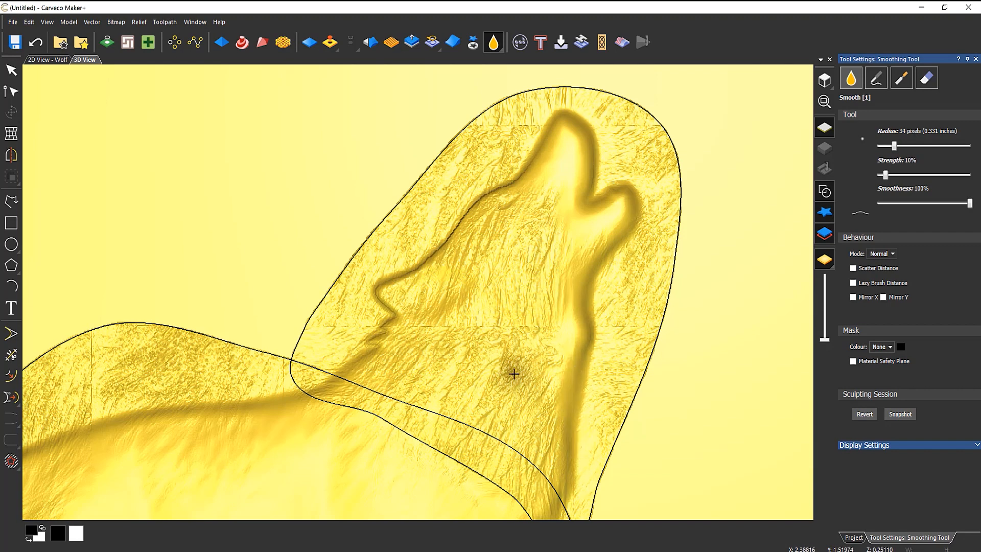
mouse_move(411, 328)
mouse_down()
mouse_move(400, 330)
mouse_move(455, 329)
mouse_move(465, 308)
mouse_move(422, 335)
mouse_move(501, 322)
mouse_move(481, 329)
mouse_move(495, 353)
mouse_move(552, 323)
mouse_move(473, 330)
mouse_move(453, 313)
mouse_move(432, 319)
mouse_move(438, 281)
mouse_move(459, 257)
mouse_move(479, 262)
mouse_move(505, 244)
mouse_move(536, 192)
mouse_move(557, 228)
mouse_move(526, 237)
mouse_move(521, 207)
mouse_move(536, 198)
mouse_move(481, 214)
mouse_move(499, 203)
mouse_move(547, 195)
mouse_move(517, 224)
mouse_move(491, 219)
mouse_move(460, 253)
mouse_move(547, 271)
mouse_move(565, 287)
mouse_move(504, 350)
mouse_move(495, 381)
mouse_move(776, 236)
mouse_up()
Step: Soften the fur texture across the neck and upper back with an 81-pixel smoothing radius
drag(894, 146, 911, 146)
mouse_move(395, 390)
mouse_down()
mouse_move(337, 389)
mouse_move(412, 358)
mouse_move(494, 366)
mouse_move(468, 381)
mouse_move(466, 420)
mouse_move(505, 448)
mouse_move(491, 483)
mouse_move(524, 512)
mouse_move(531, 460)
mouse_move(558, 396)
mouse_move(536, 453)
mouse_move(391, 383)
mouse_move(309, 381)
mouse_move(290, 366)
mouse_up()
scroll(459, 364, down, 4)
middle_drag(403, 412, 361, 350)
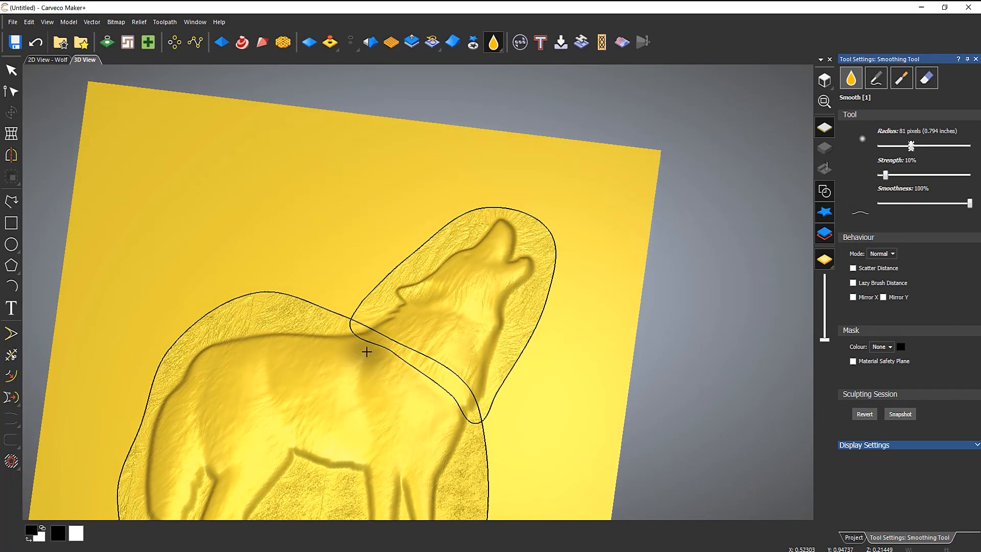
scroll(365, 351, up, 5)
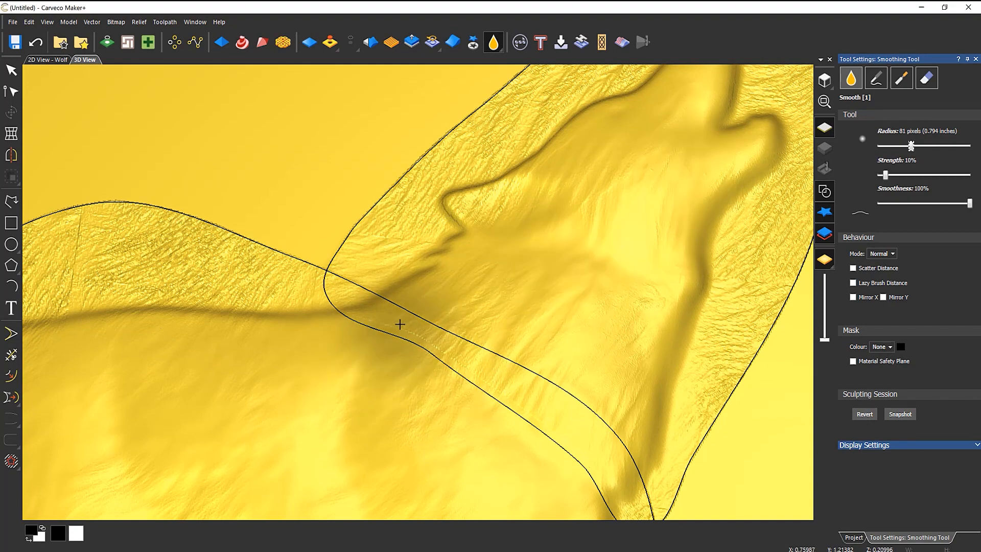
mouse_move(386, 403)
middle_down()
mouse_move(368, 422)
mouse_move(370, 458)
mouse_move(400, 381)
middle_up()
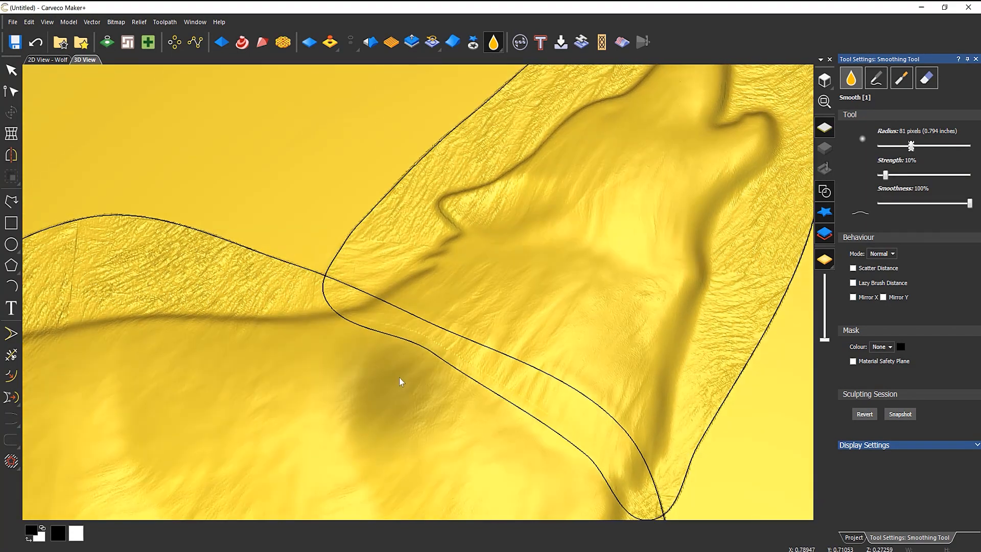
Step: Smooth the seam between the neck and body with a 12-pixel radius, and leave the Smoothing tool
drag(911, 146, 882, 146)
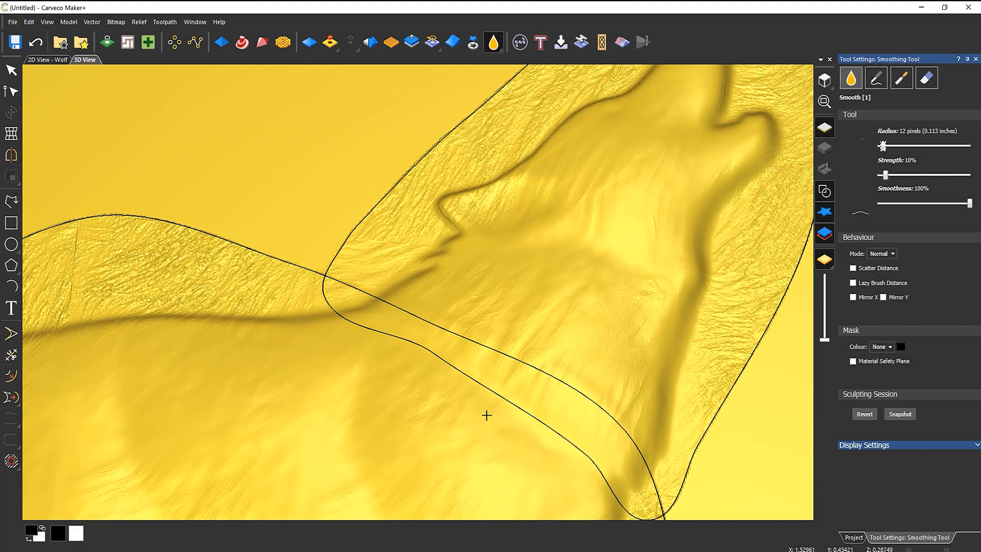
click(975, 59)
scroll(521, 232, down, 5)
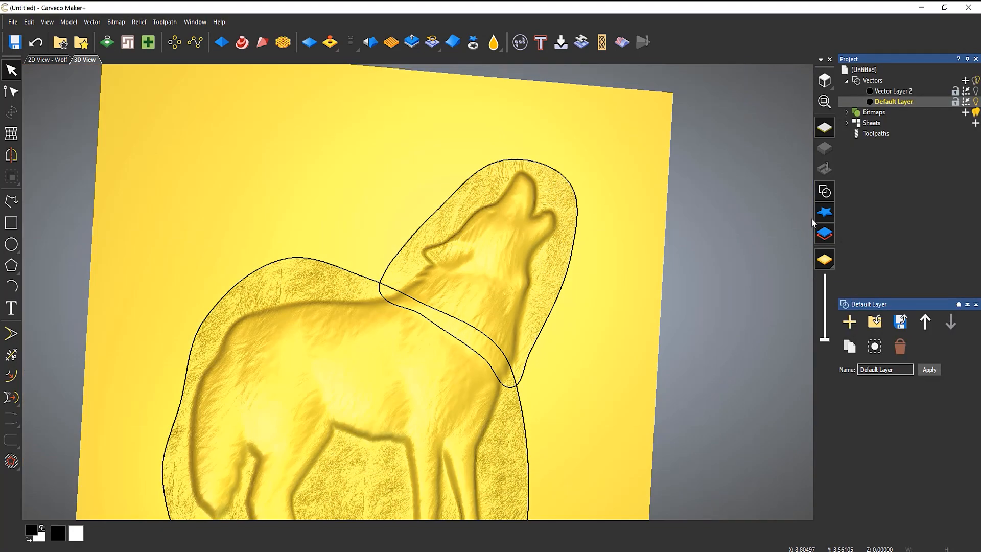
Step: Hide the vectors and smooth out the remaining neck and shoulder seam with a 12-pixel radius at 10% strength
click(824, 191)
scroll(452, 263, up, 4)
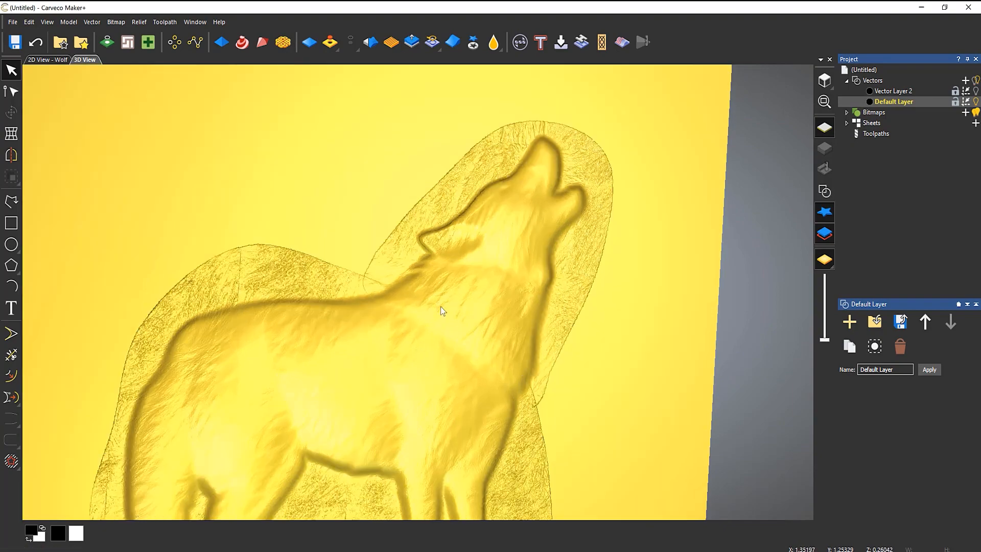
drag(454, 266, 434, 310)
scroll(434, 309, up, 5)
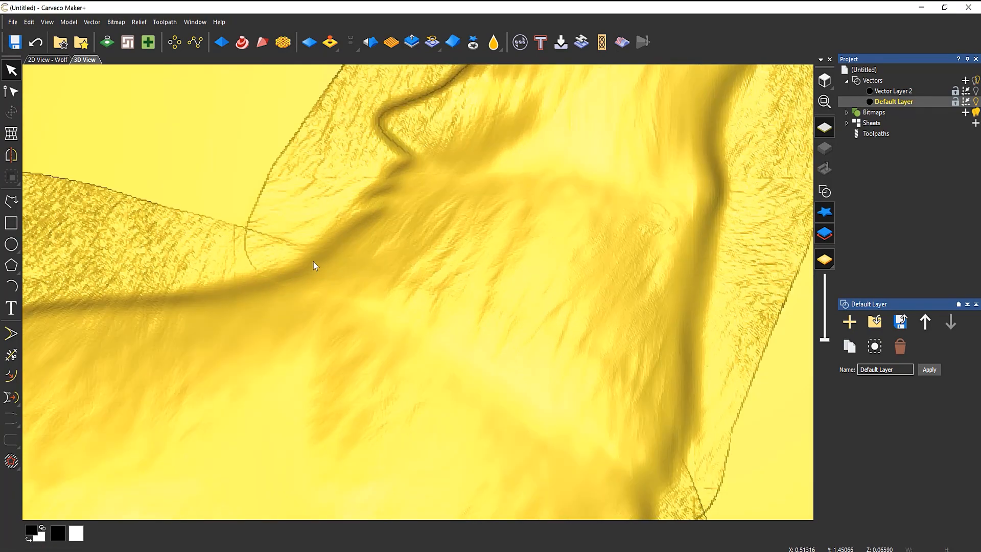
click(493, 42)
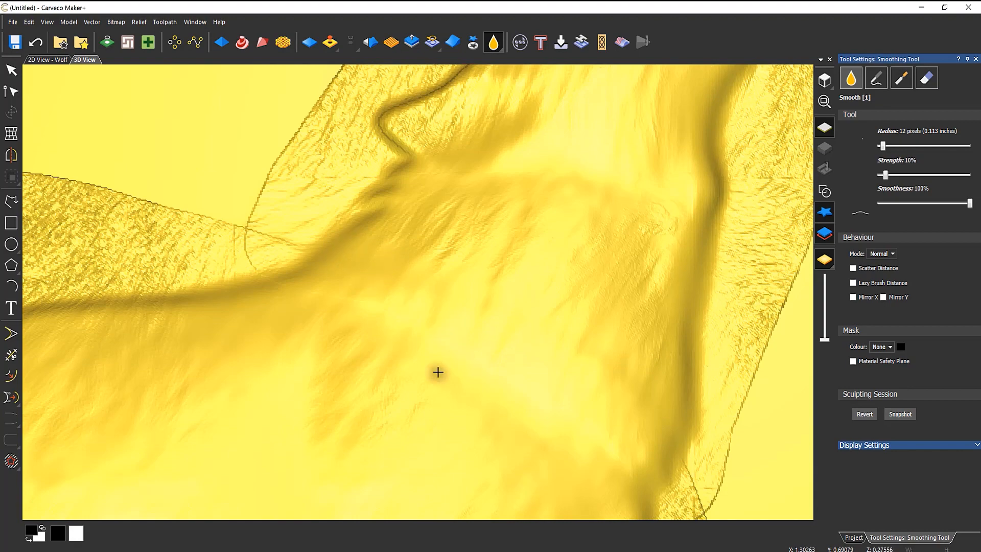
scroll(439, 372, down, 5)
scroll(440, 361, down, 2)
middle_drag(439, 362, 396, 372)
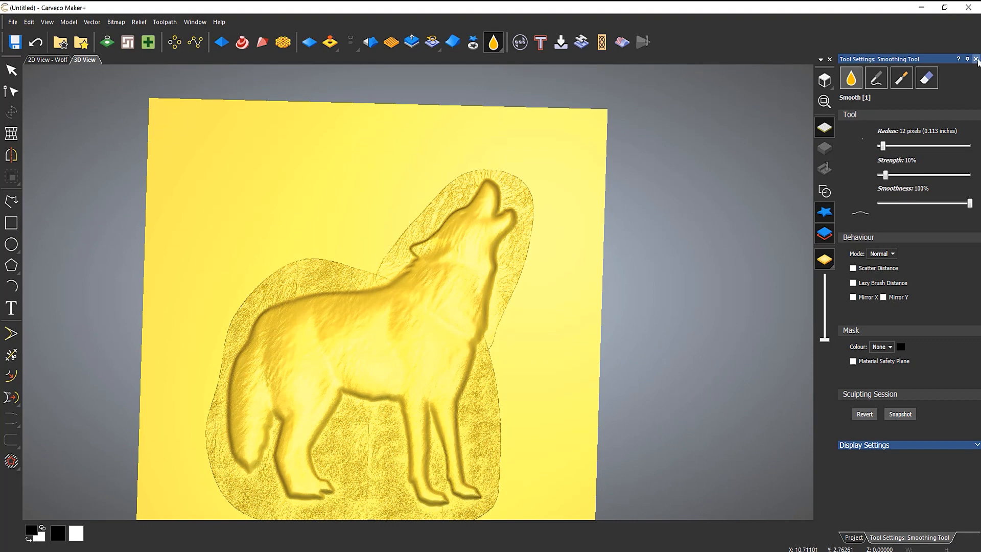
key(Escape)
Step: Delete the body and head boundary vectors from the default layer and show Vector Layer 2
scroll(341, 381, up, 3)
middle_drag(396, 380, 422, 347)
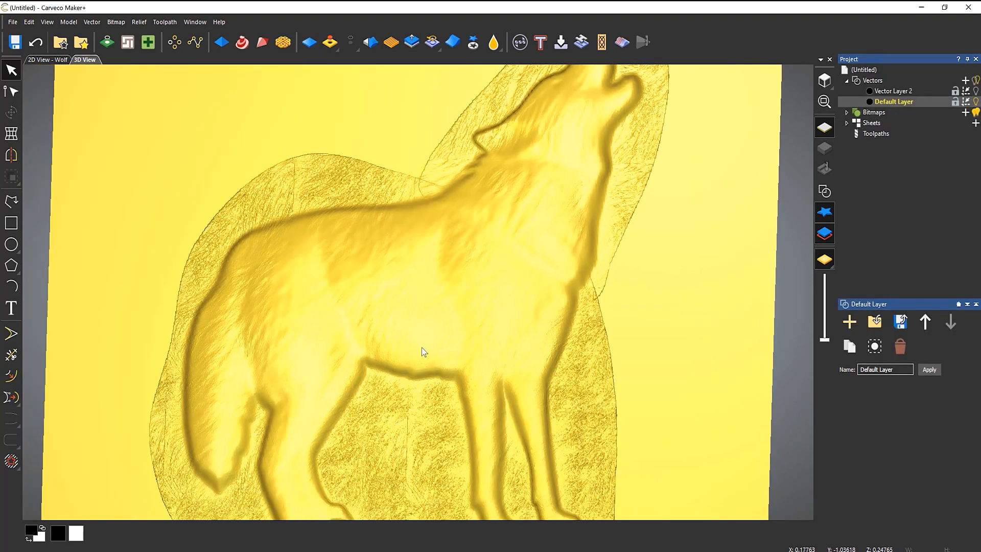
scroll(475, 349, down, 5)
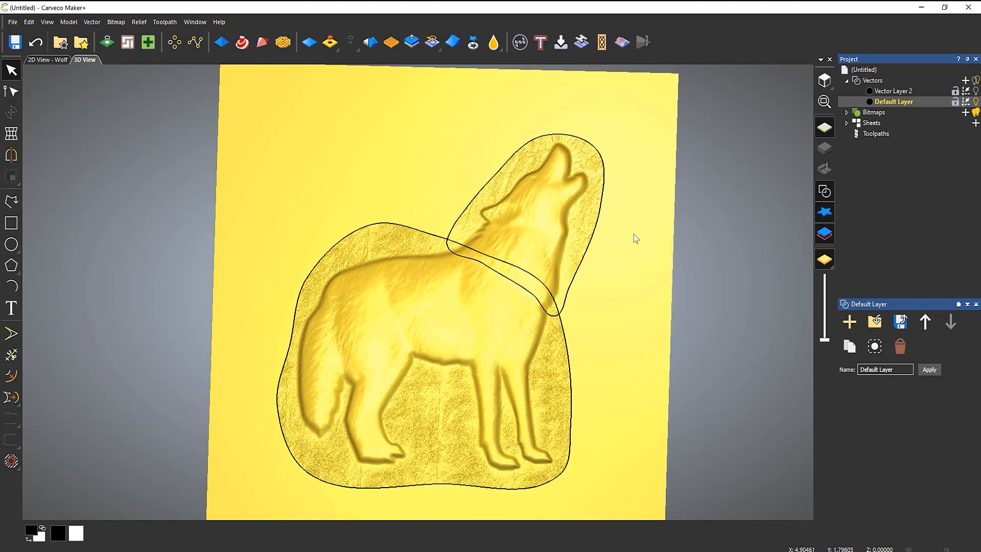
key(ctrl+a)
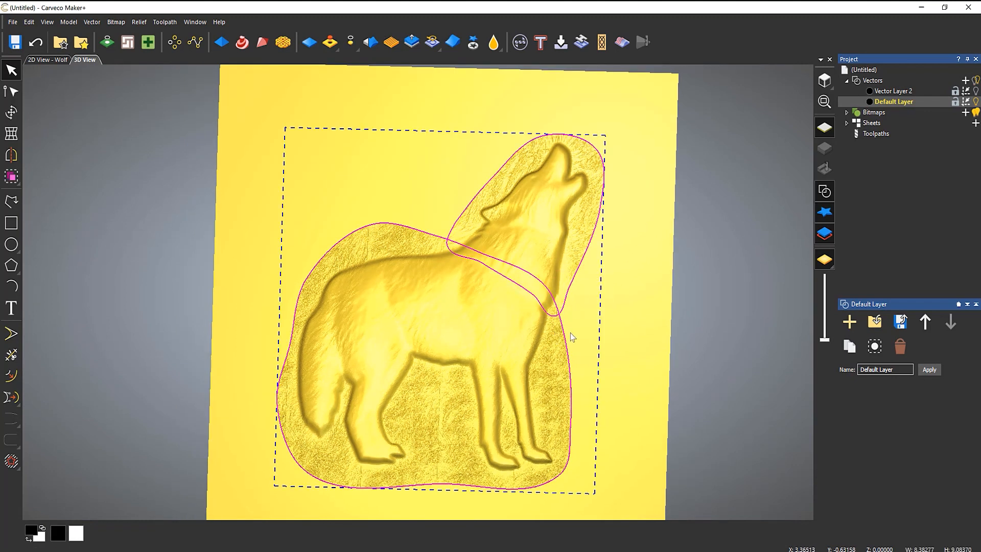
key(Delete)
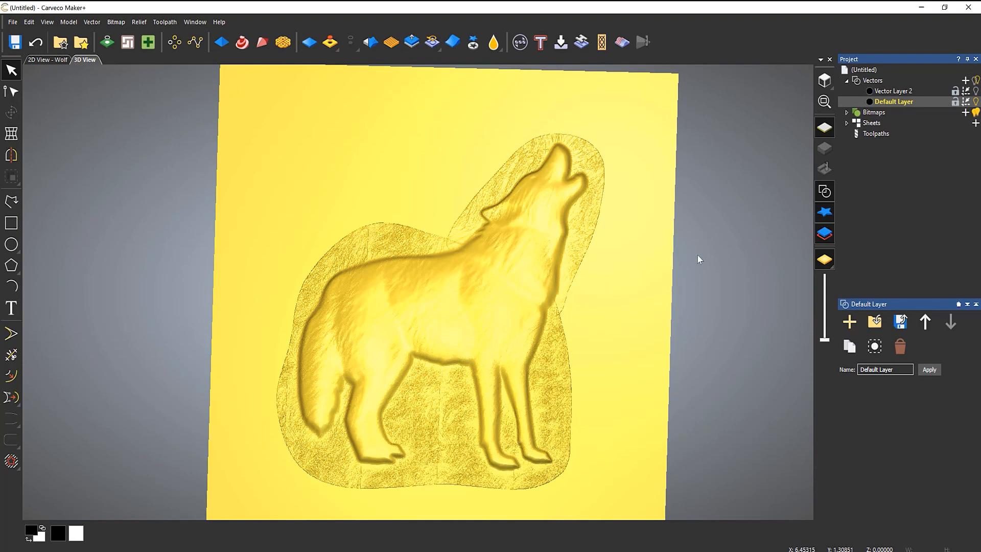
click(975, 92)
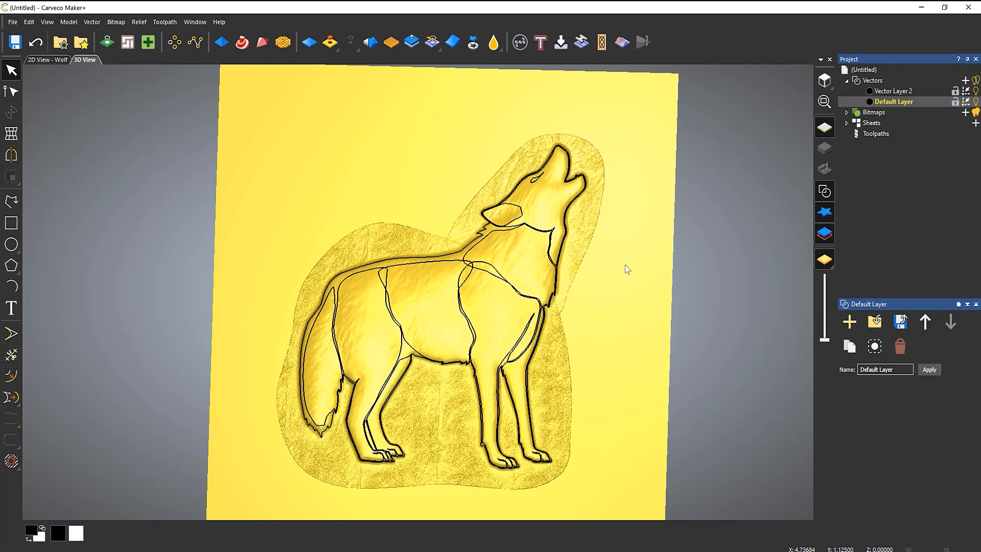
Step: Zero the relief outside the wolf's outer outline vector to clear the textured background, and deselect the outline
scroll(477, 256, up, 2)
click(463, 258)
scroll(418, 277, down, 2)
scroll(407, 330, up, 2)
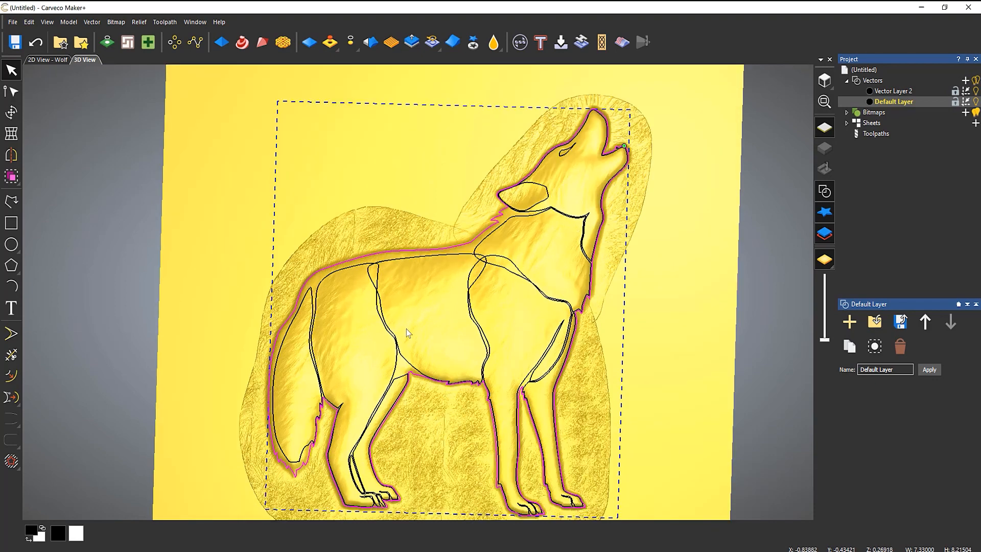
click(351, 43)
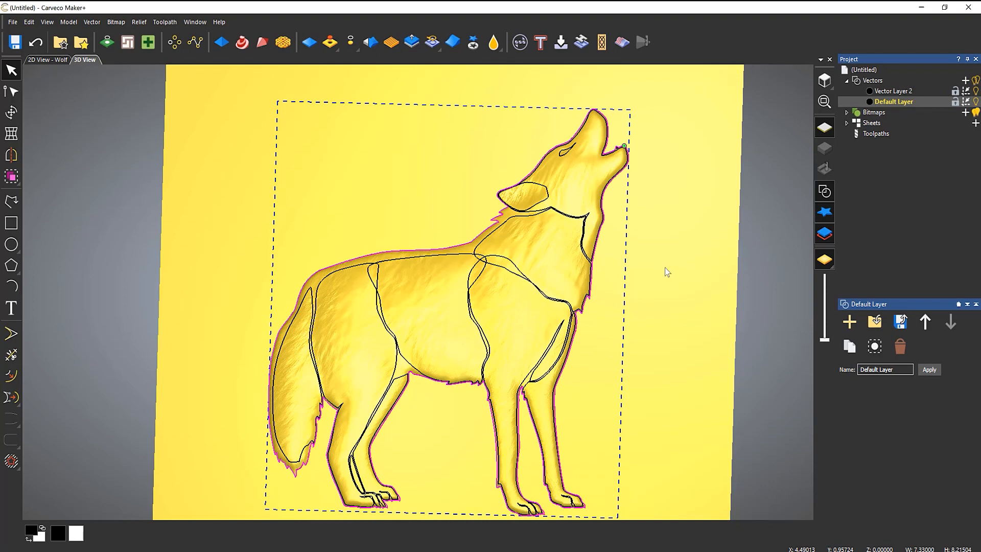
click(664, 269)
Step: Hide the vectors and examine the cleaned-up wolf relief from several angles, including a close view of the head
drag(545, 393, 625, 412)
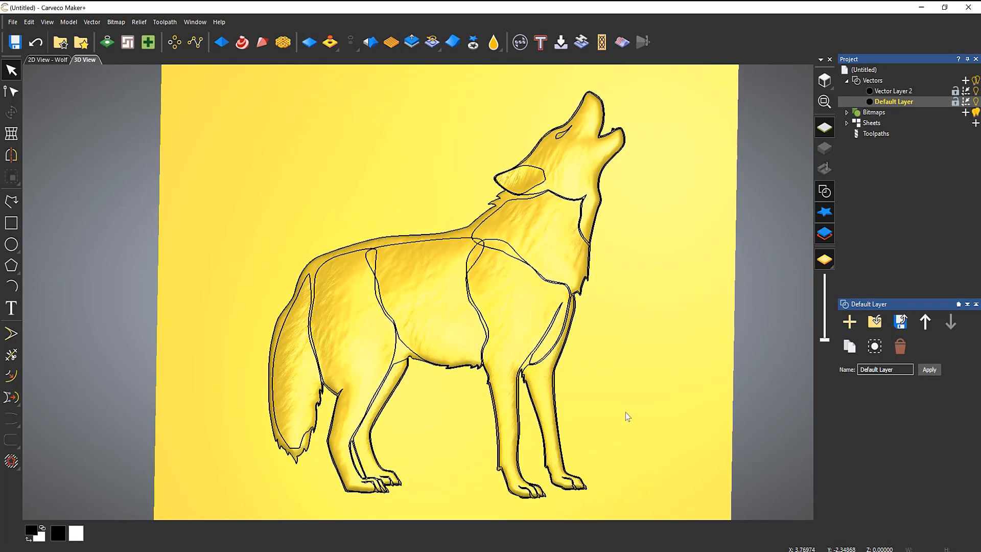
click(823, 193)
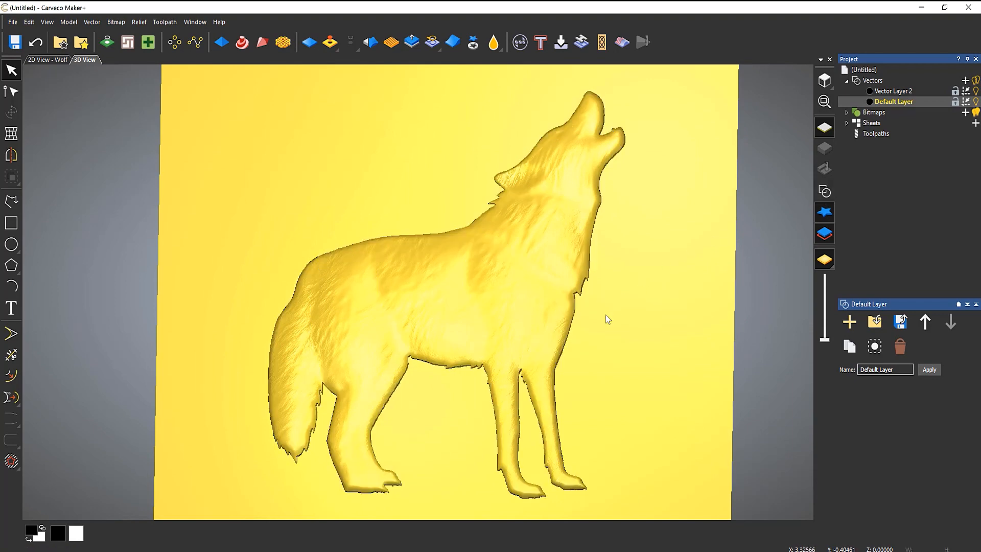
drag(461, 377, 471, 349)
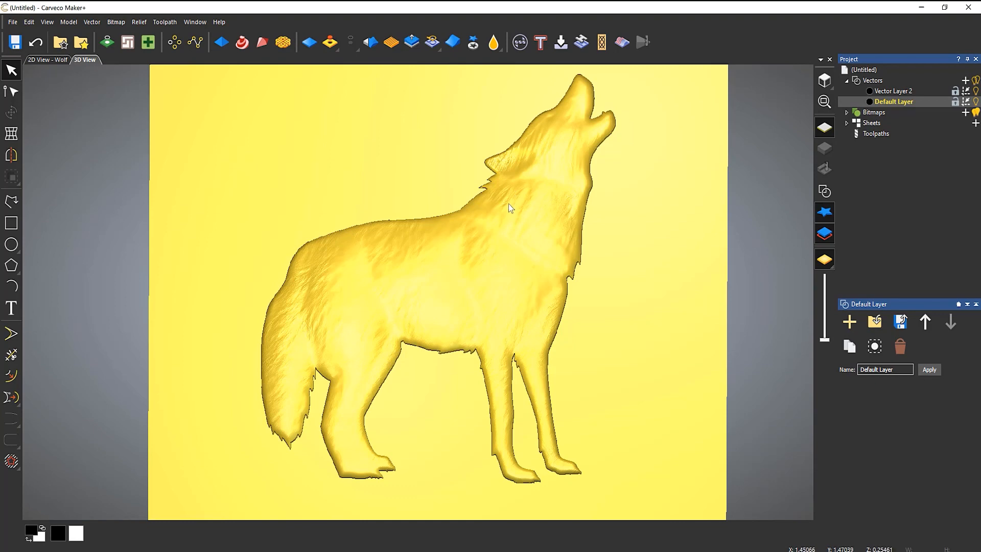
drag(390, 449, 272, 378)
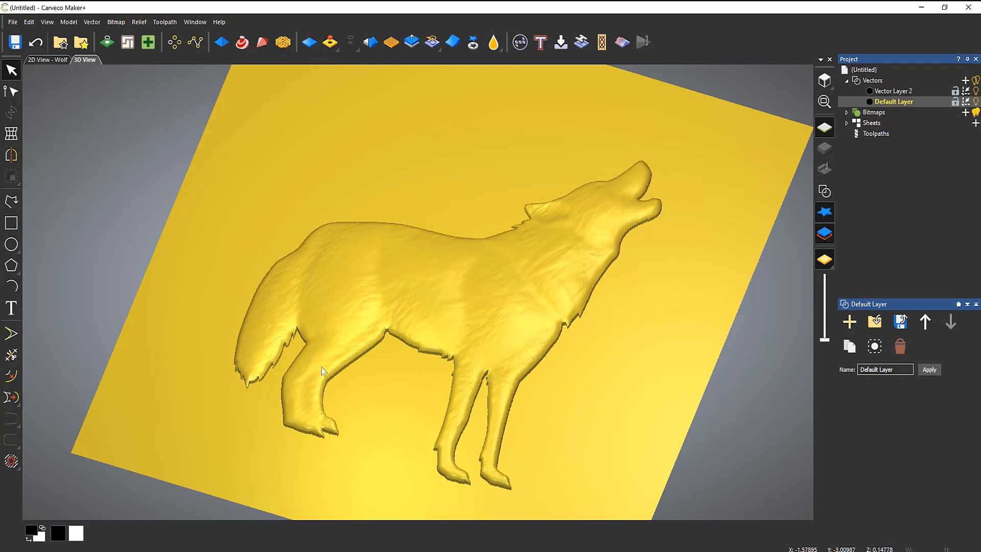
drag(337, 374, 696, 400)
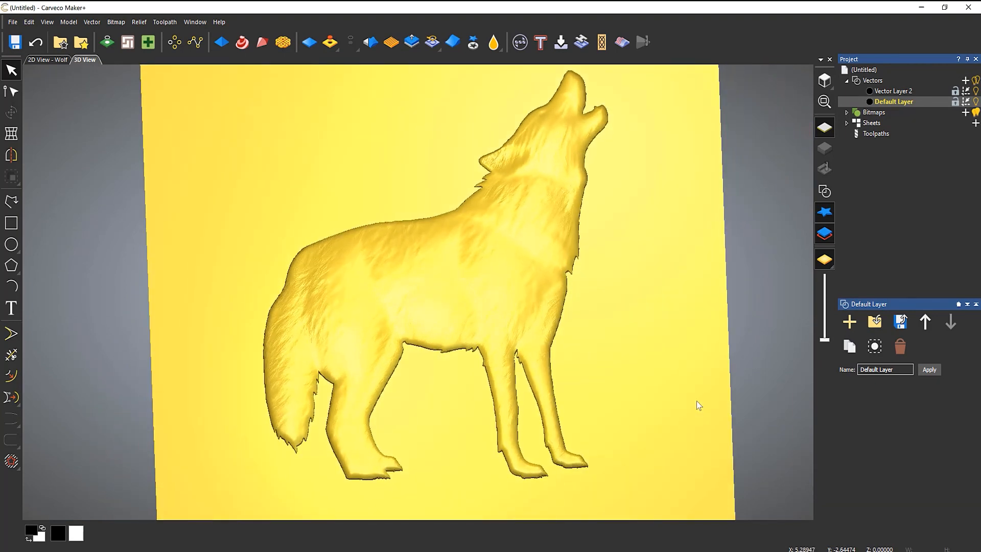
click(822, 86)
scroll(488, 186, up, 6)
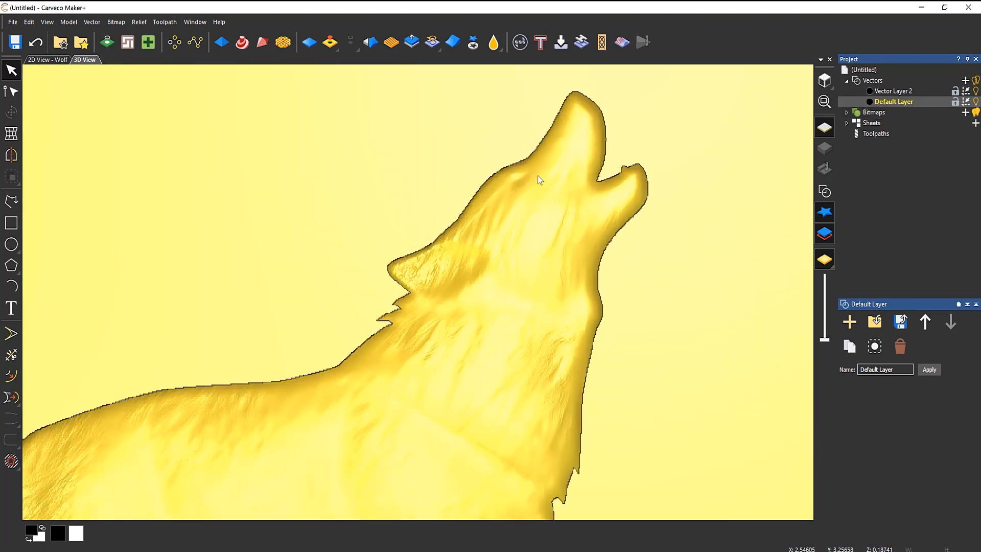
Step: Show the vectors and zero the relief inside the wolf's ear and eye vectors
click(826, 193)
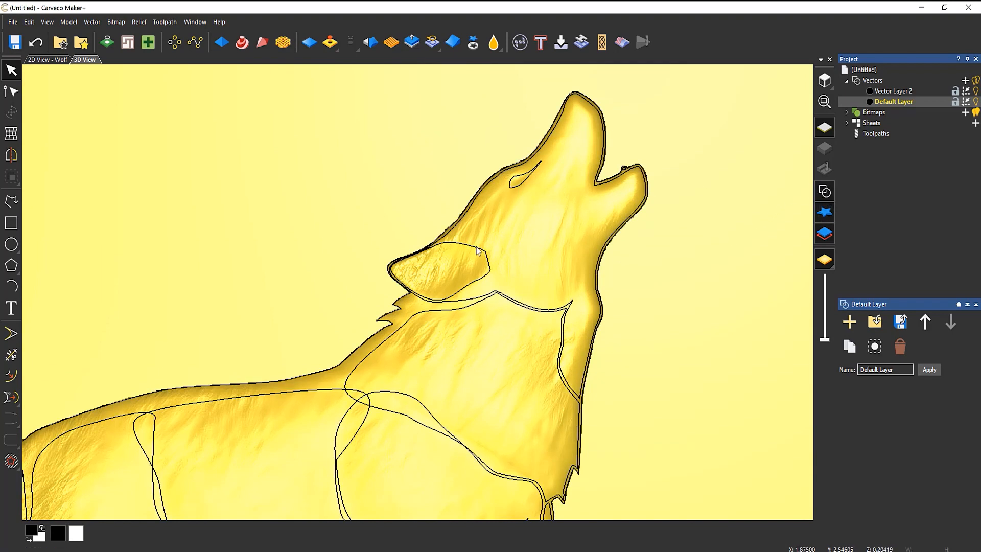
scroll(510, 257, up, 5)
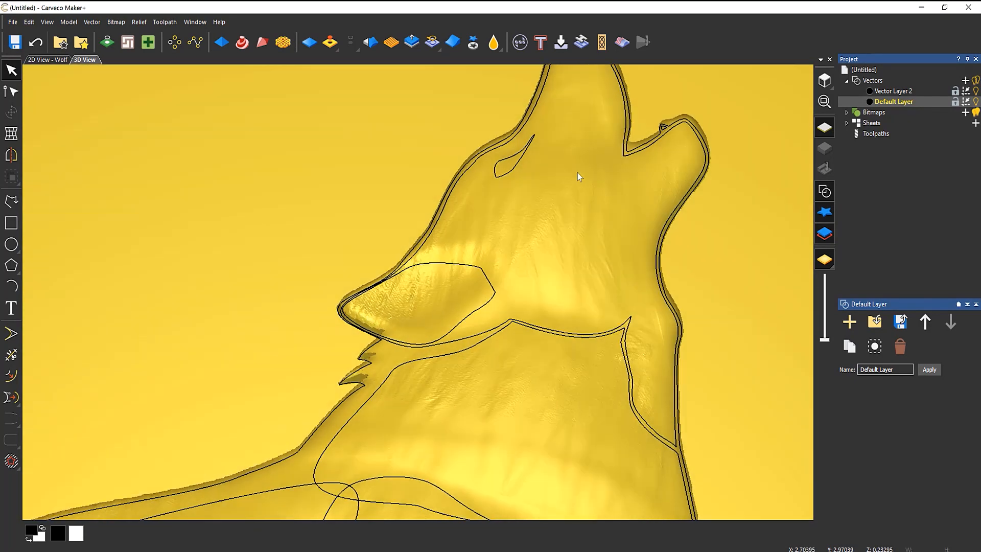
drag(577, 173, 550, 217)
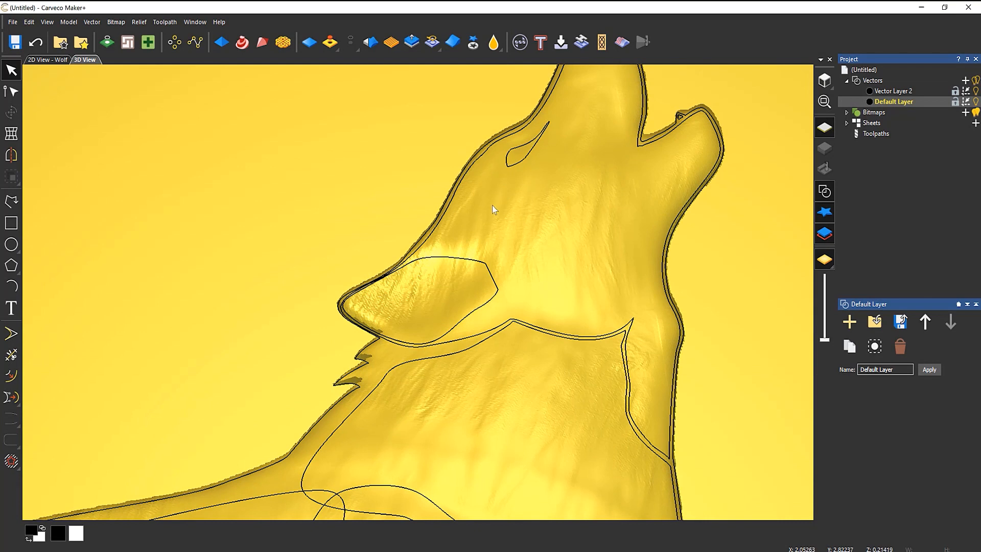
click(478, 261)
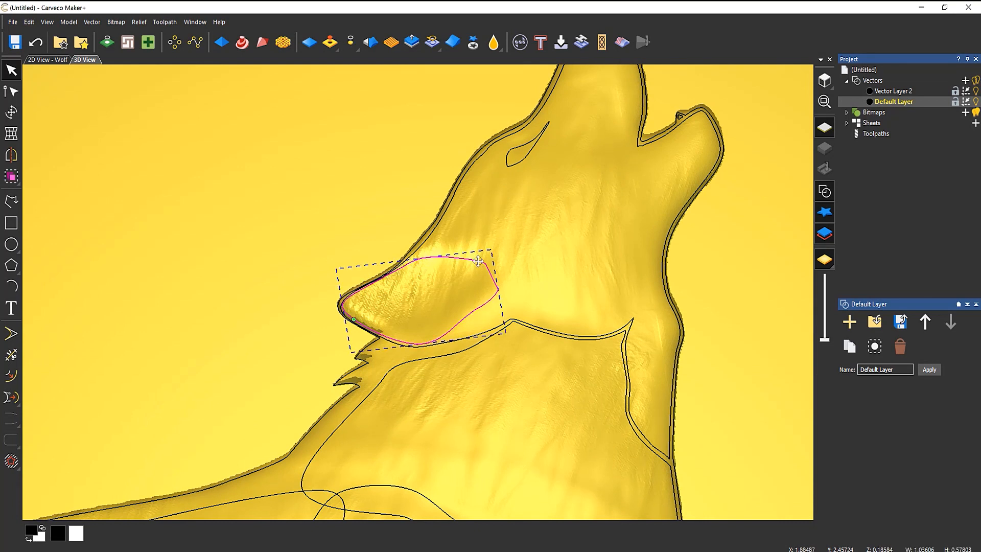
shift+click(519, 164)
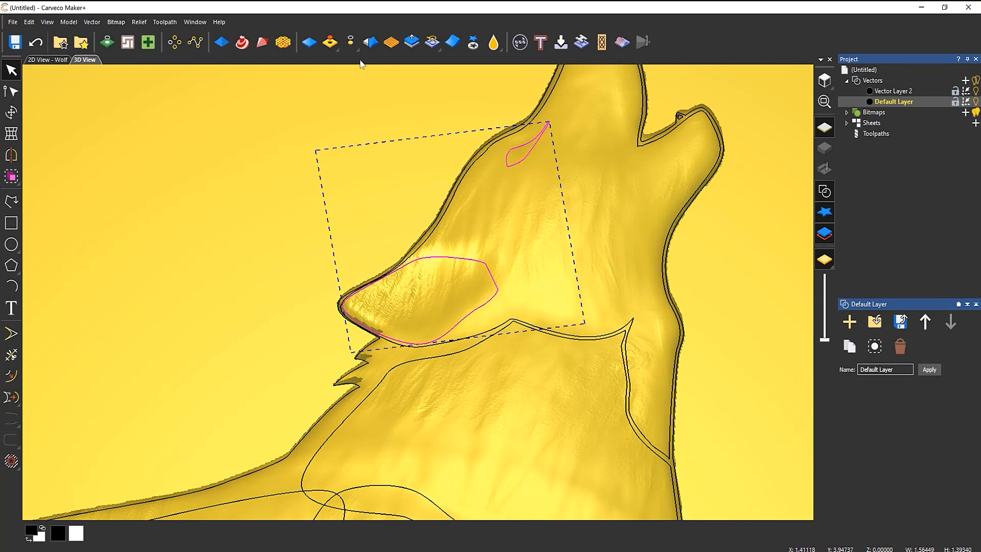
click(349, 45)
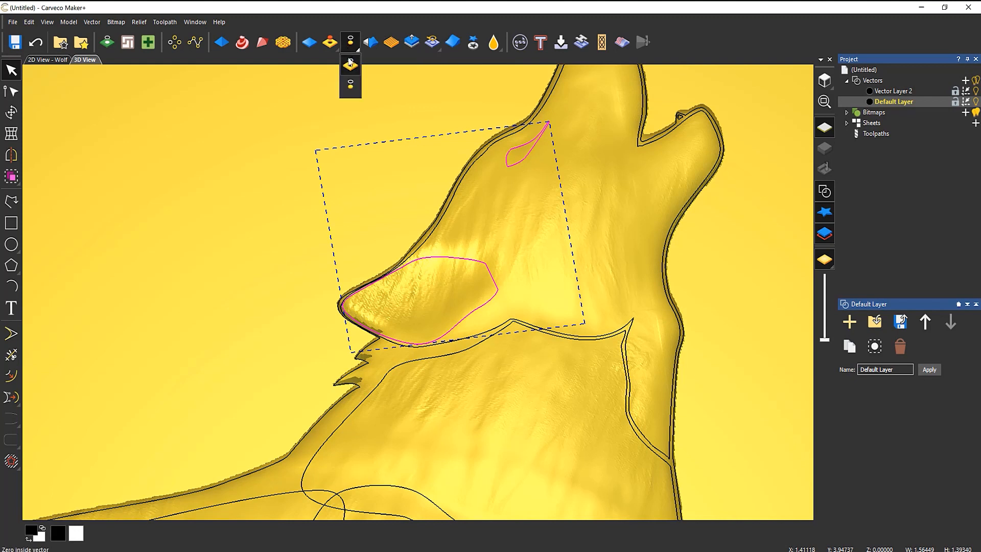
click(349, 71)
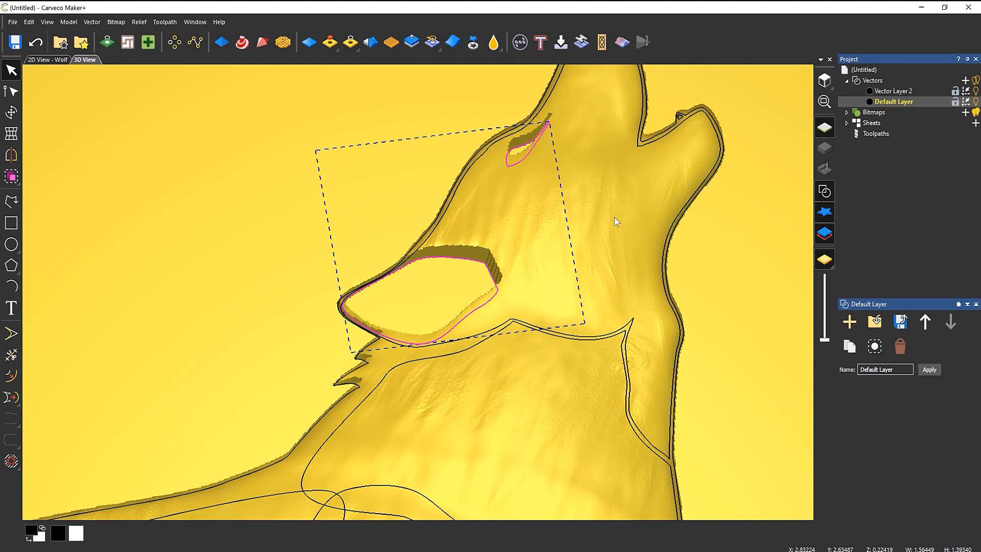
Step: Add the round Shape Editor profile to the eye vector alone, with a start height of 0.18 inches
click(221, 42)
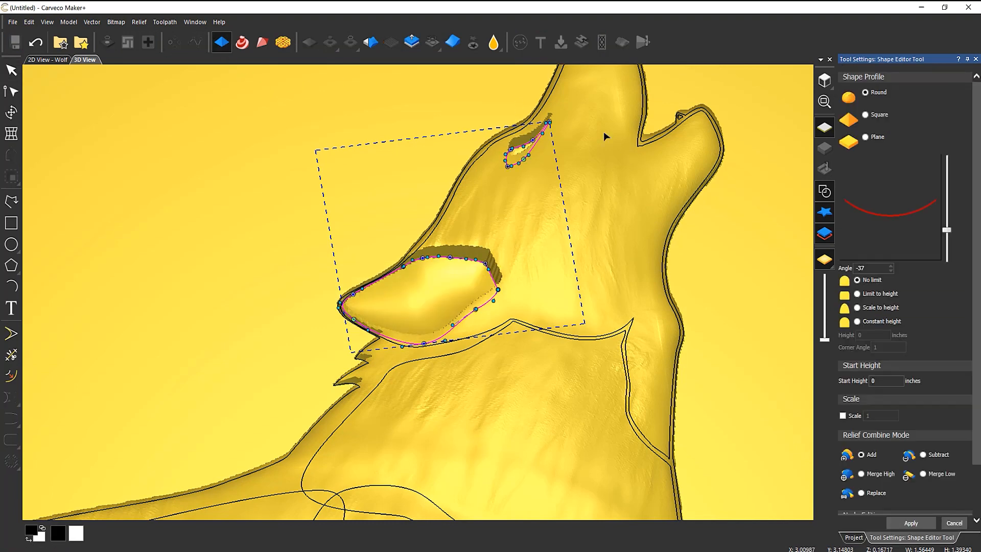
mouse_move(553, 217)
mouse_down()
mouse_move(503, 217)
mouse_move(544, 211)
mouse_up()
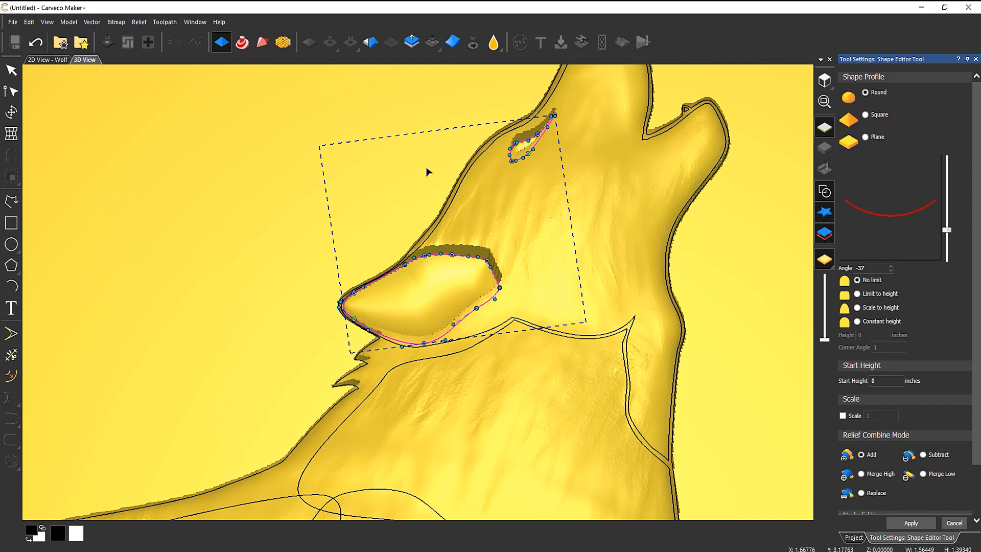
click(416, 181)
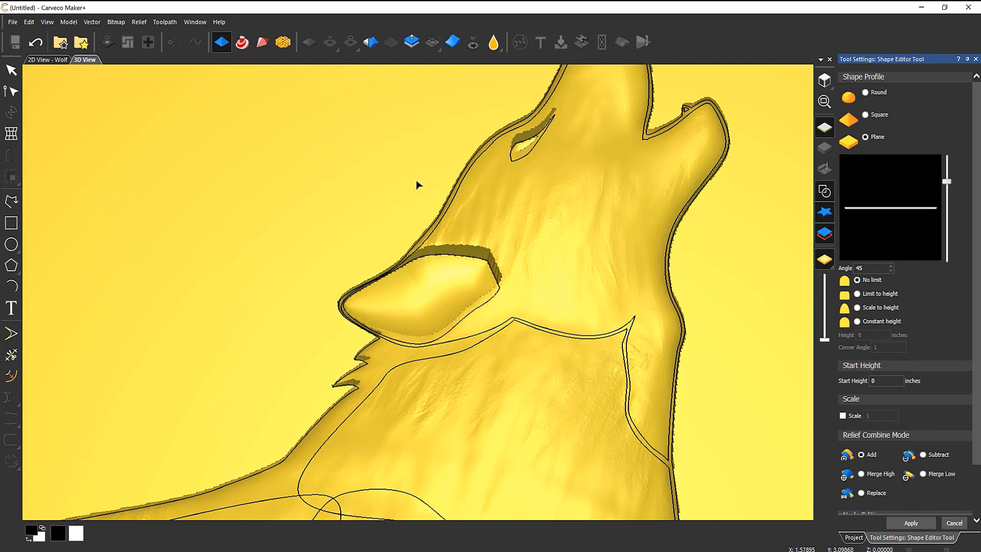
click(533, 148)
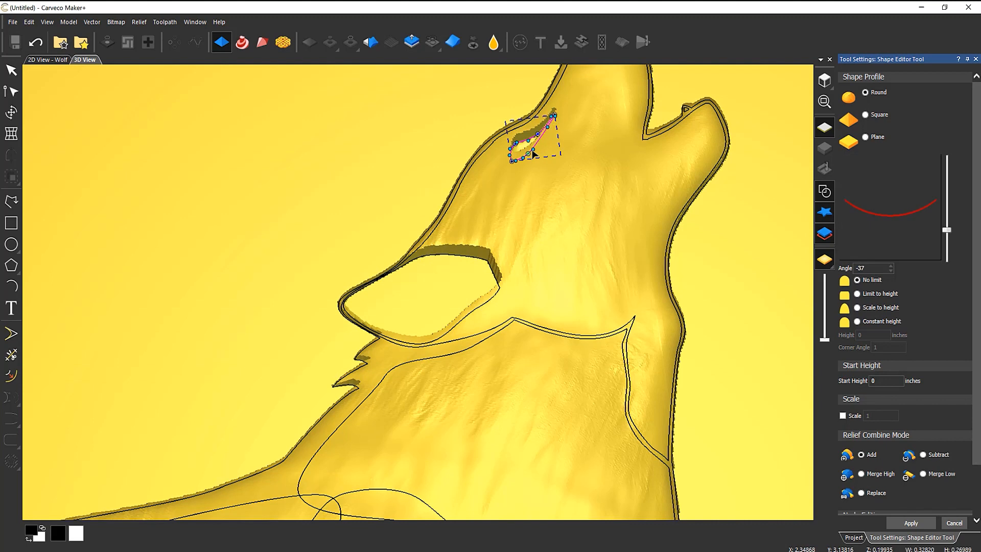
click(823, 192)
click(882, 381)
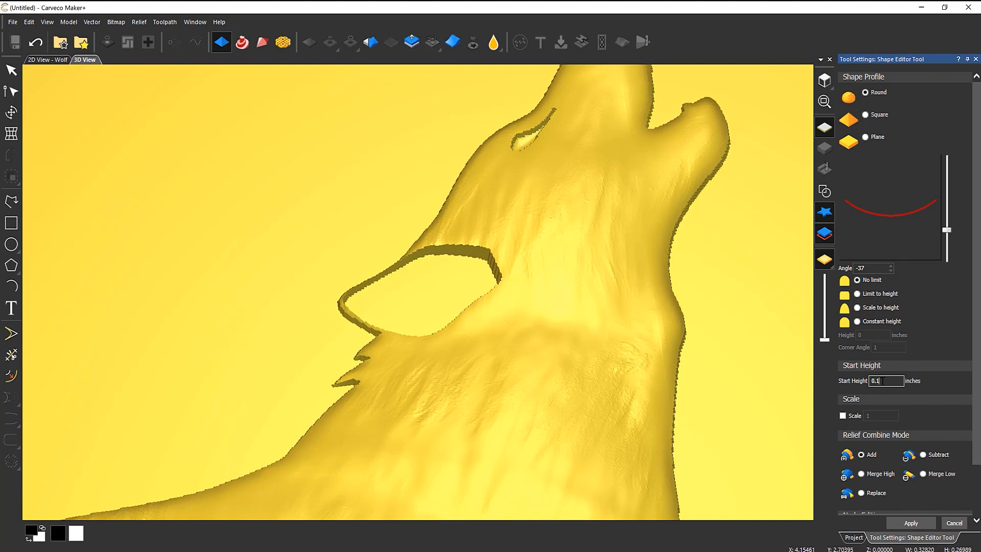
key(BackSpace)
text(2)
key(BackSpace)
text(18)
click(911, 522)
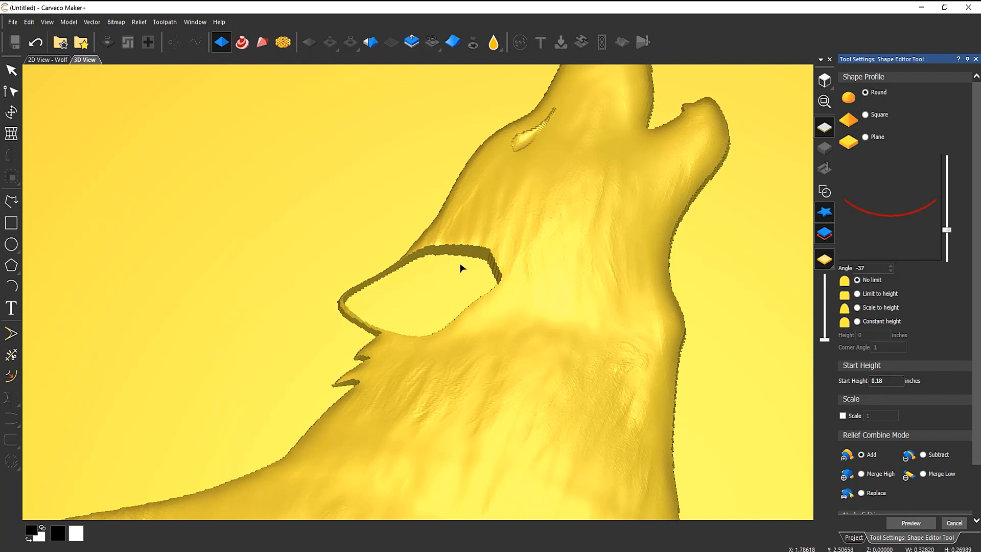
Step: Show the vectors, target the ear vector in the Shape Editor and set its start height to 0.25 inches
click(824, 191)
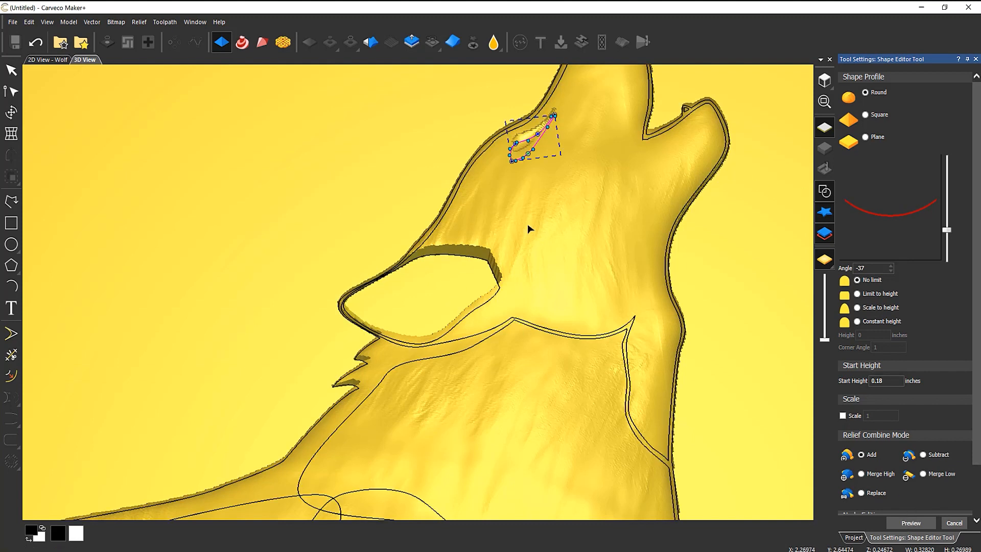
click(485, 262)
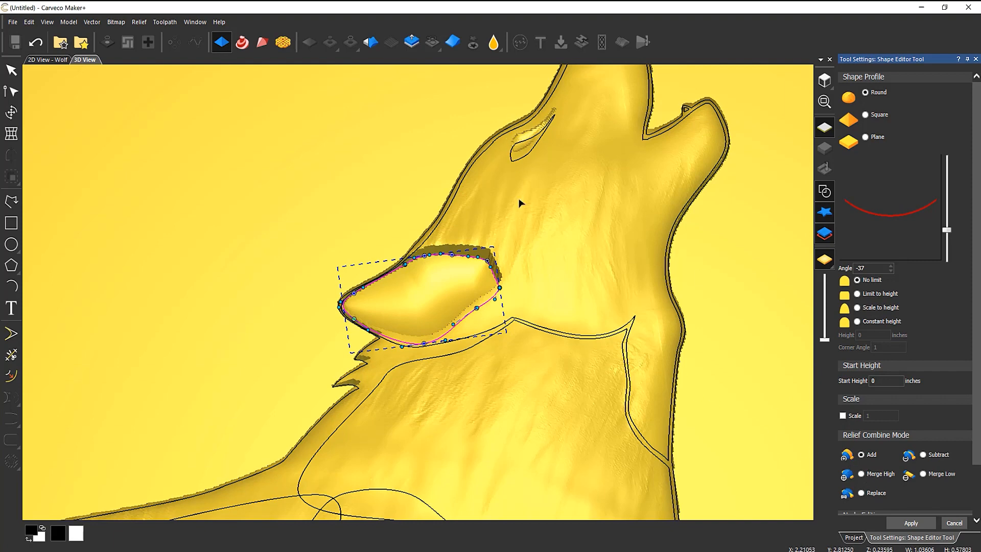
scroll(519, 81, up, 5)
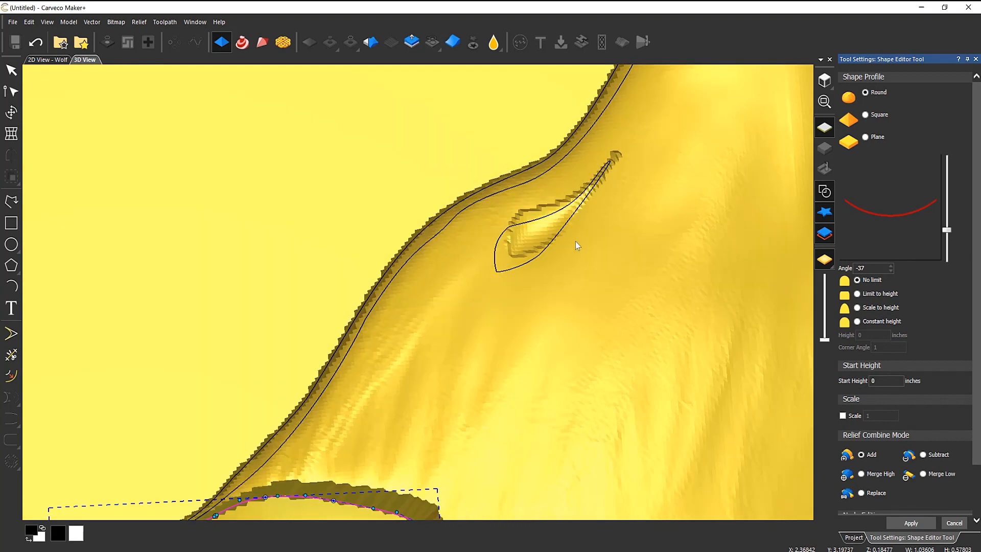
drag(575, 241, 569, 222)
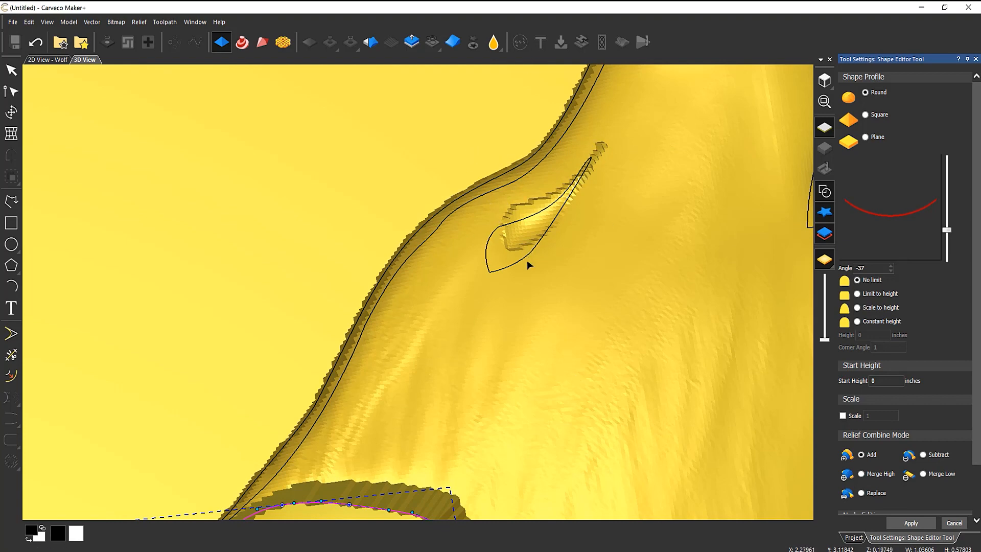
scroll(525, 263, down, 3)
scroll(394, 376, up, 3)
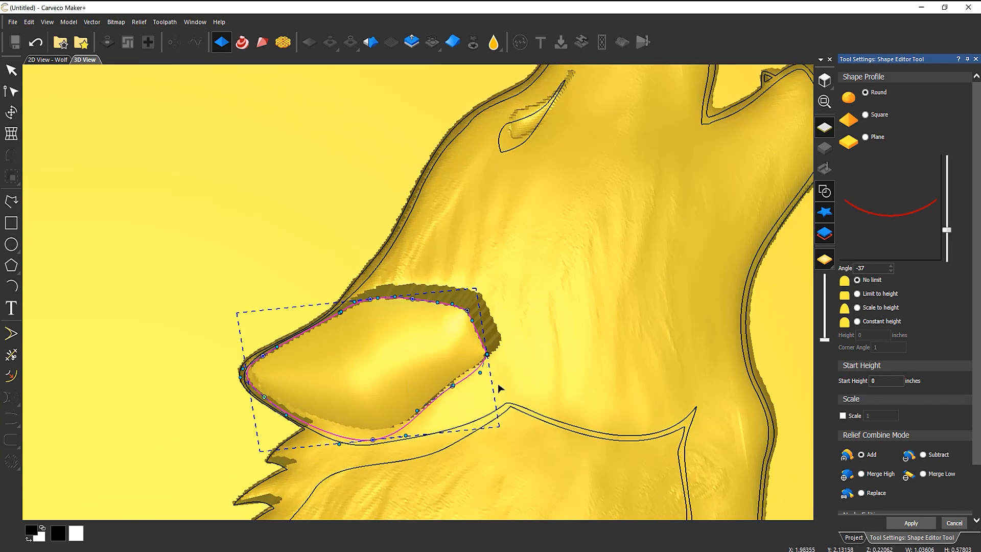
middle_drag(447, 327, 405, 309)
click(886, 382)
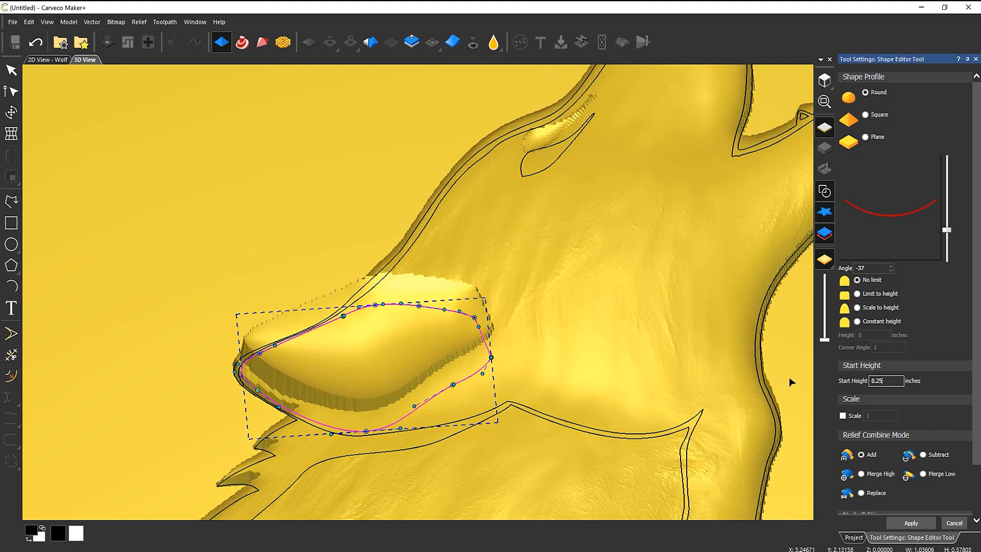
Step: Apply the round ear shape to the relief with the Merge High combine mode, and close the Shape Editor
scroll(476, 347, down, 5)
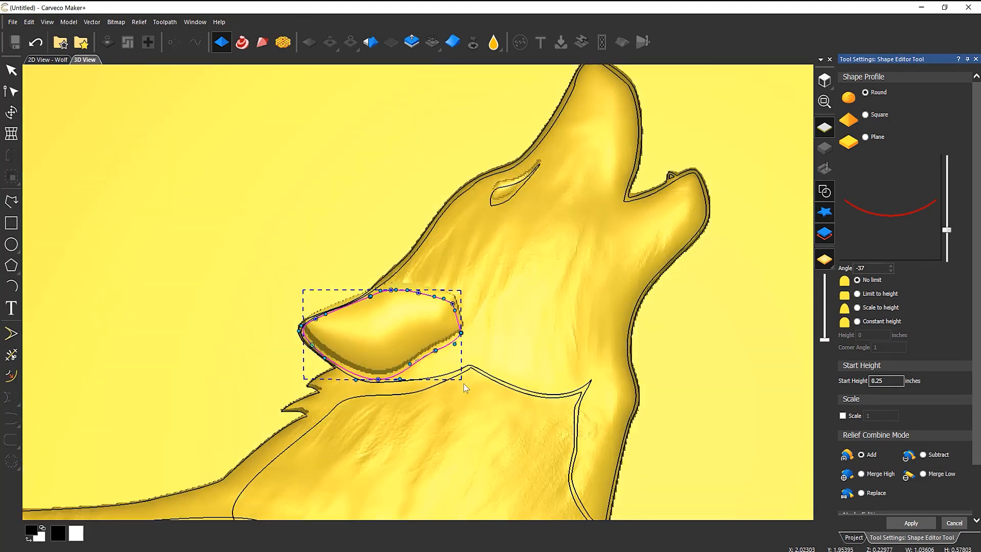
middle_drag(464, 383, 473, 316)
scroll(473, 317, down, 3)
click(861, 473)
scroll(373, 304, up, 5)
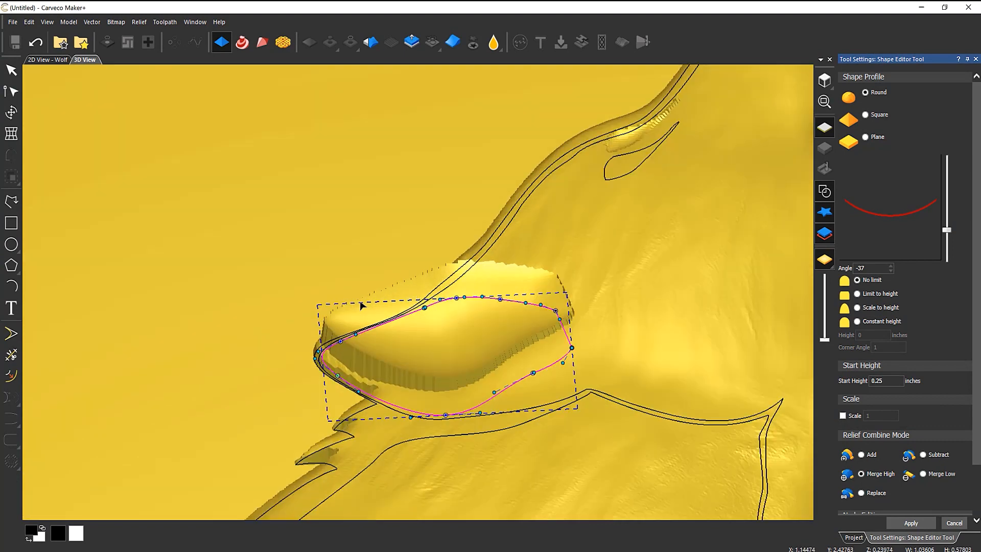
click(911, 523)
click(949, 525)
Step: Hide the vectors and smooth the ear's raised edges into the head with a 27-pixel smoothing radius
scroll(569, 240, down, 4)
middle_drag(569, 240, 541, 360)
scroll(540, 359, down, 2)
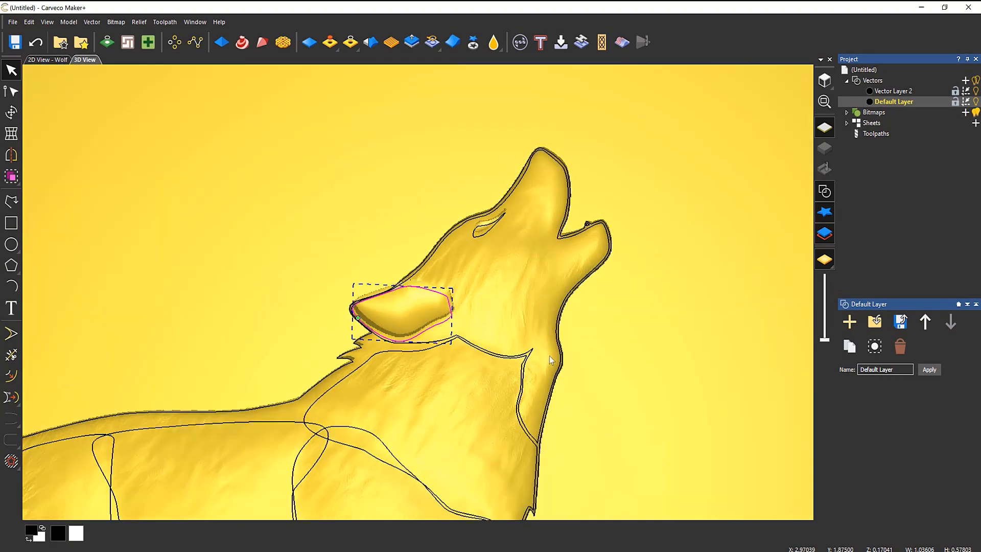
click(824, 191)
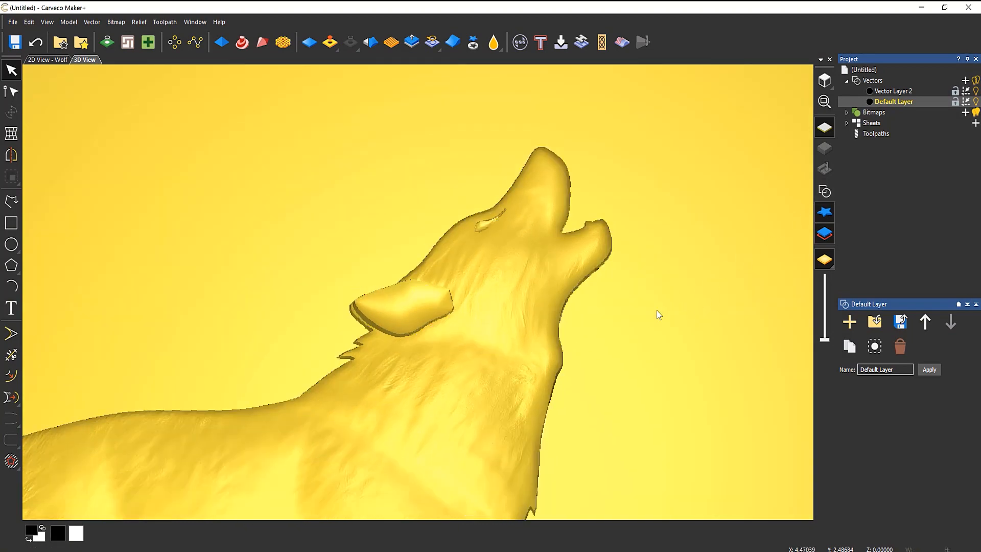
middle_drag(413, 312, 475, 247)
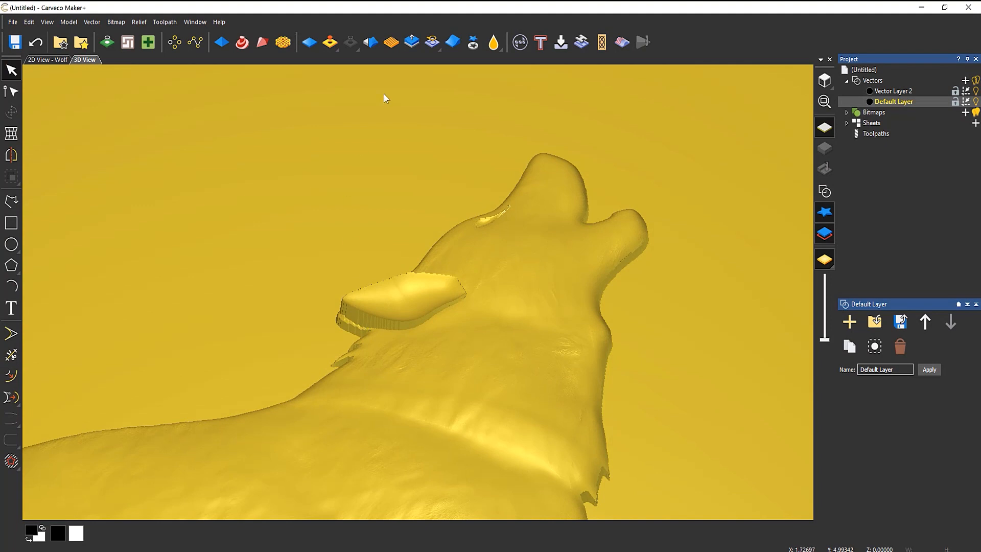
click(493, 42)
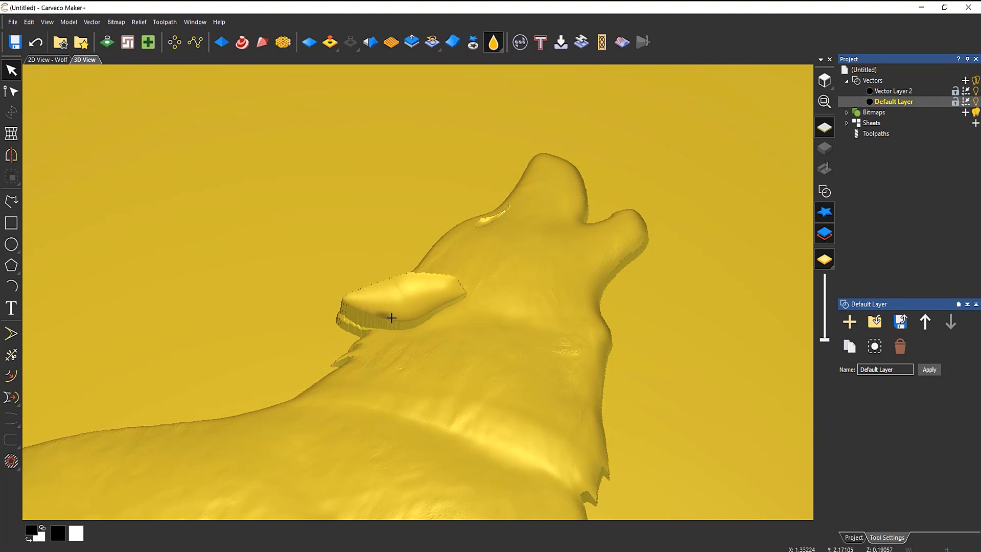
drag(883, 147, 890, 147)
mouse_move(392, 301)
mouse_down()
mouse_move(377, 321)
mouse_move(343, 302)
mouse_move(356, 311)
mouse_move(346, 305)
mouse_move(344, 314)
mouse_move(385, 325)
mouse_move(419, 320)
mouse_move(461, 295)
mouse_move(417, 320)
mouse_move(375, 321)
mouse_move(449, 304)
mouse_move(415, 324)
mouse_move(378, 323)
mouse_move(354, 298)
mouse_move(388, 278)
mouse_move(376, 284)
mouse_move(442, 280)
mouse_move(464, 293)
mouse_move(446, 278)
mouse_move(412, 276)
mouse_move(429, 278)
mouse_move(436, 309)
mouse_move(372, 326)
mouse_move(336, 314)
mouse_up()
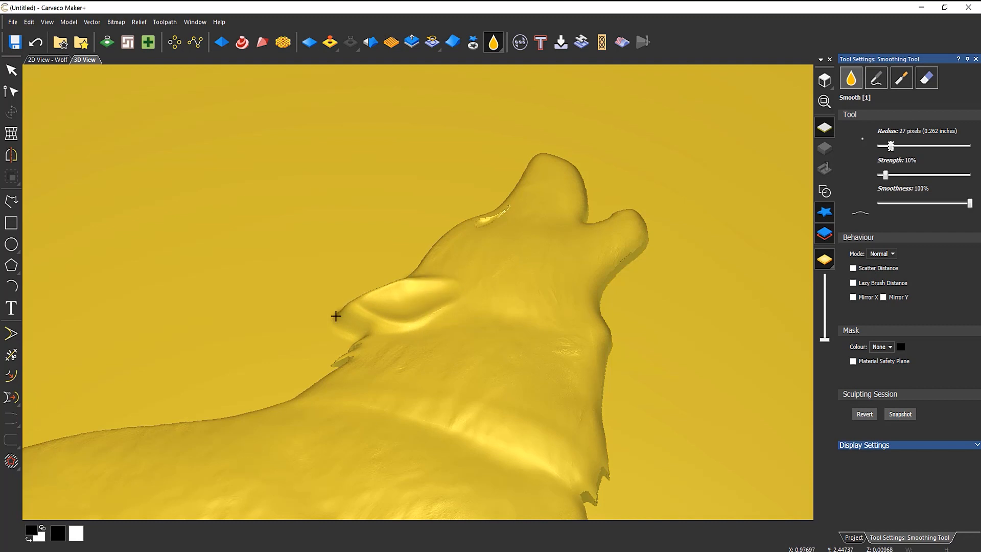
scroll(457, 286, down, 3)
mouse_move(455, 290)
middle_down()
mouse_move(413, 452)
mouse_move(402, 389)
middle_up()
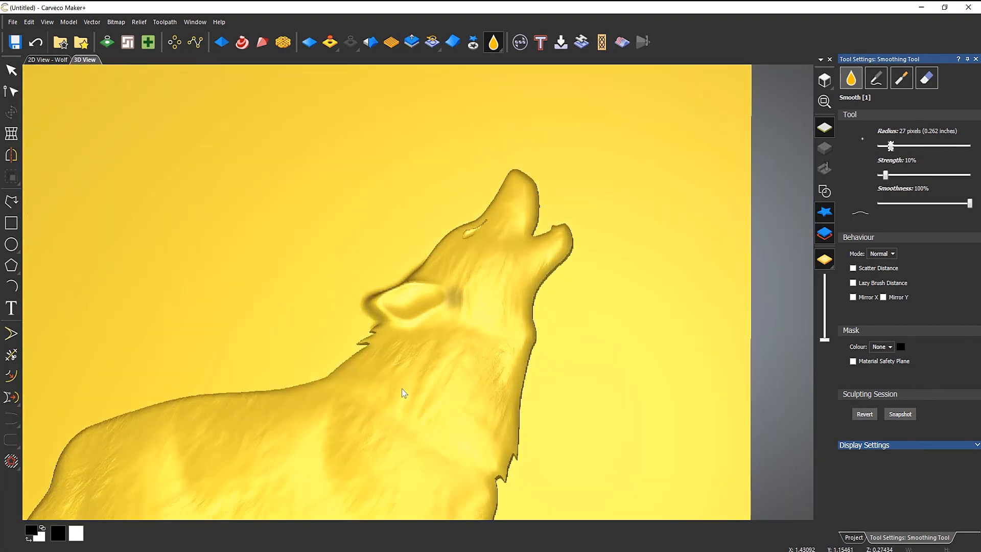
Step: Smooth the area around the wolf's eye with an 11-pixel smoothing radius, and close the Smoothing tool
scroll(457, 201, up, 5)
drag(890, 146, 882, 146)
mouse_move(539, 247)
mouse_down()
mouse_move(461, 278)
mouse_move(469, 301)
mouse_move(537, 256)
mouse_move(482, 306)
mouse_up()
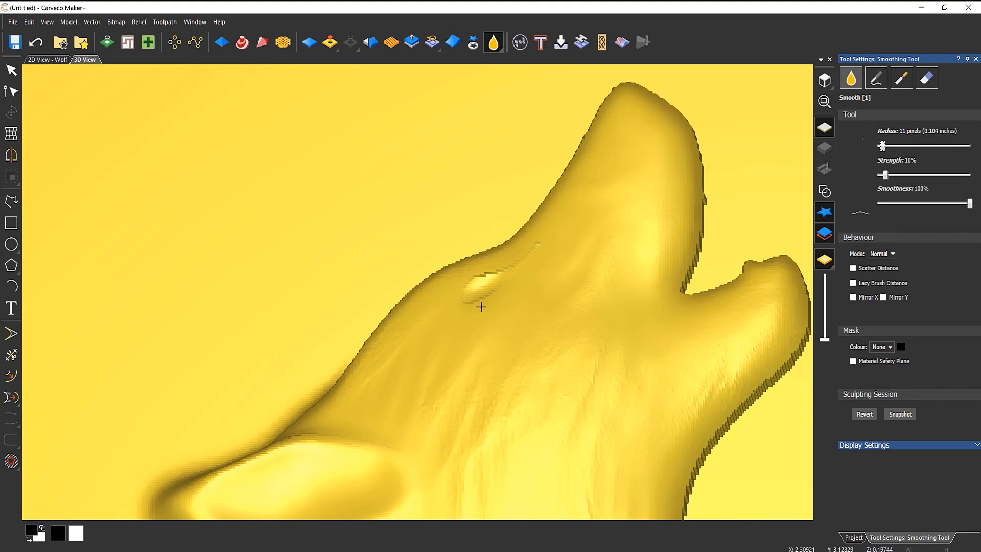
scroll(420, 302, down, 3)
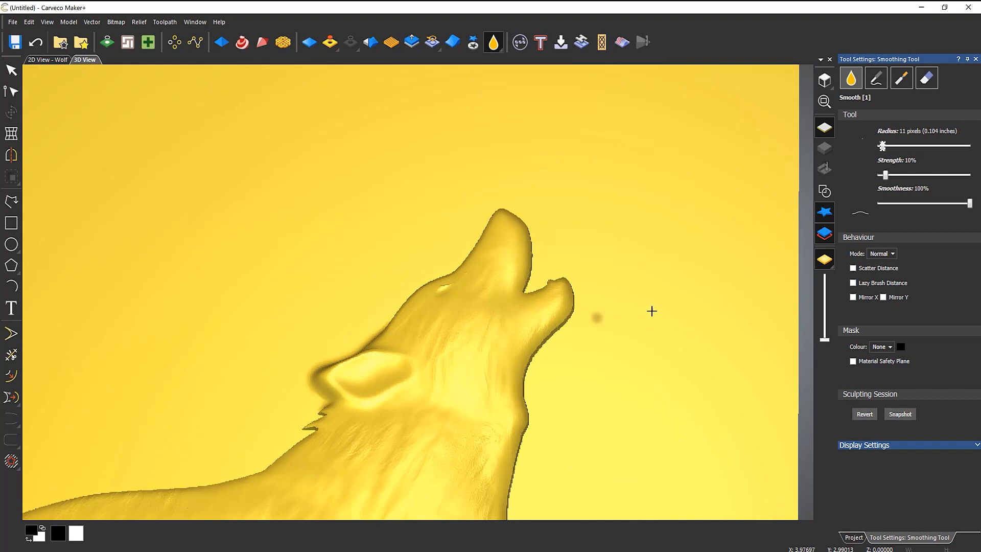
click(975, 58)
Step: Carve a groove down the hind leg to the paw to separate the two rear legs, using an 8-pixel radius and 5% strength
scroll(230, 312, down, 3)
scroll(308, 457, up, 2)
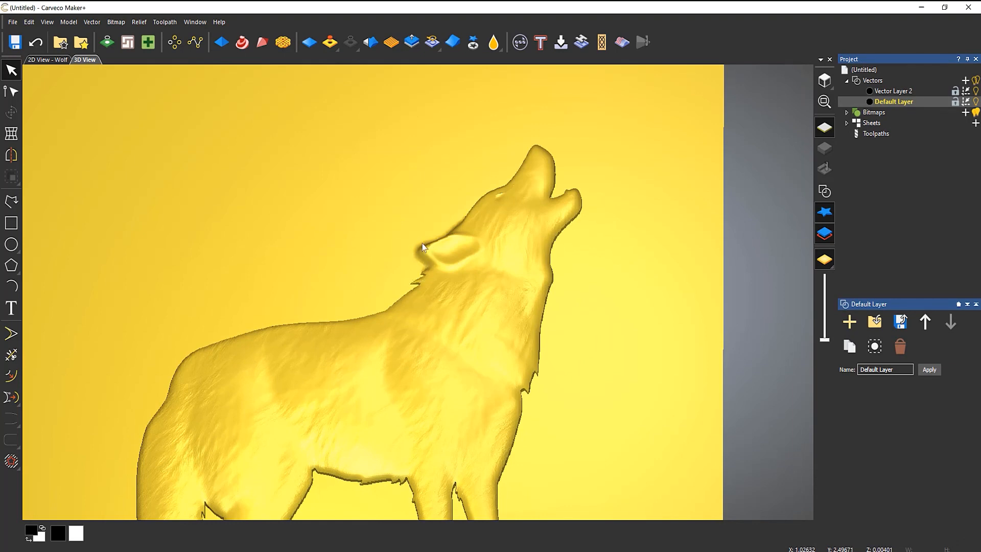
scroll(369, 305, down, 3)
scroll(337, 454, up, 3)
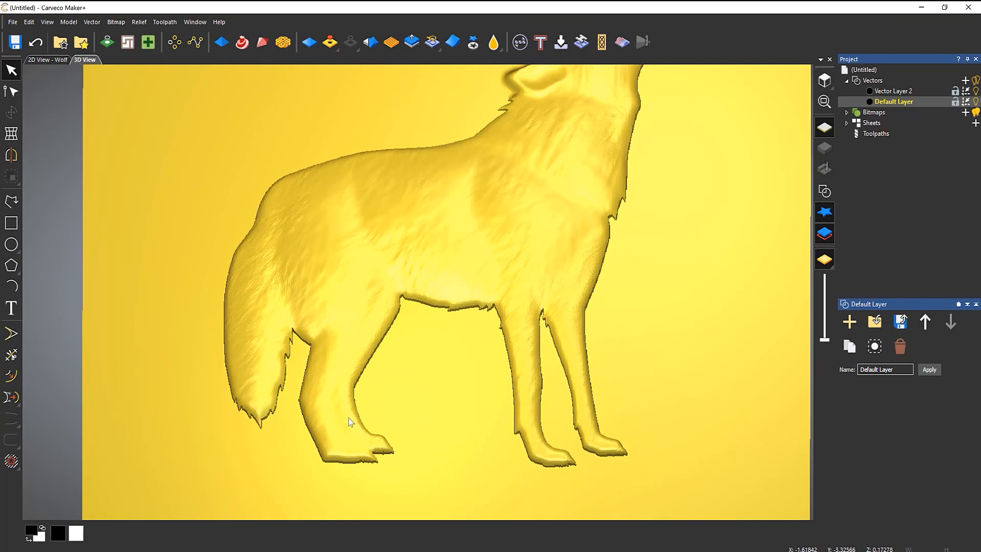
scroll(348, 421, up, 4)
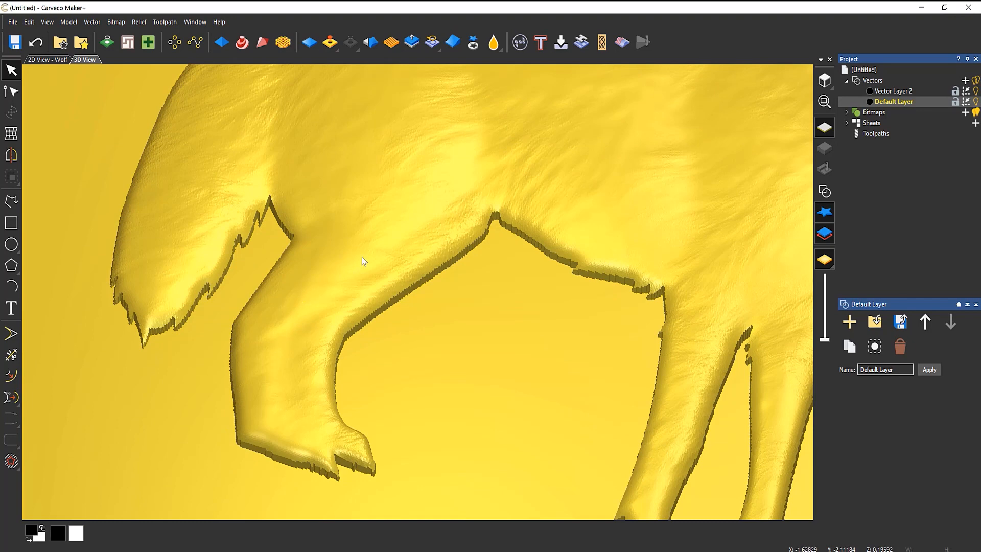
click(824, 81)
scroll(354, 394, up, 5)
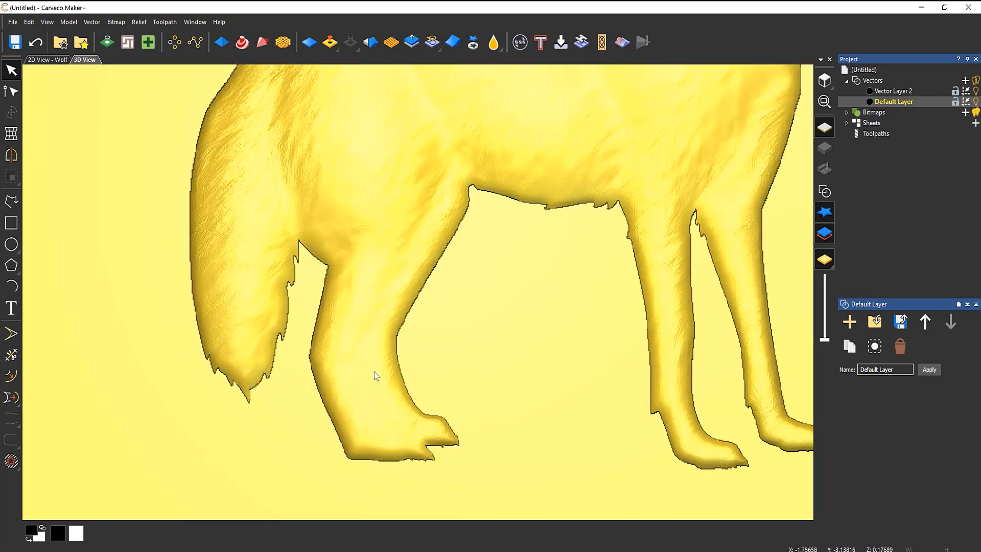
click(493, 42)
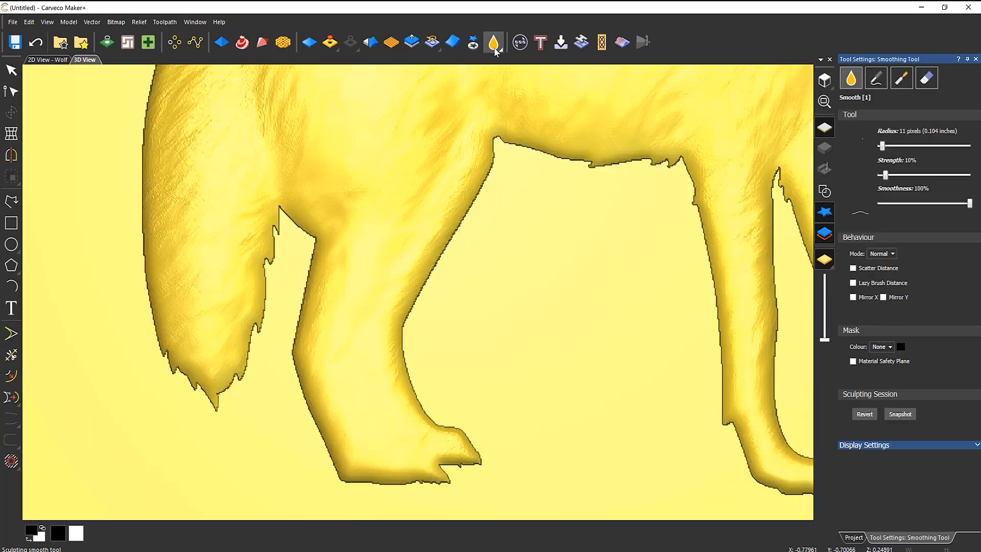
click(901, 79)
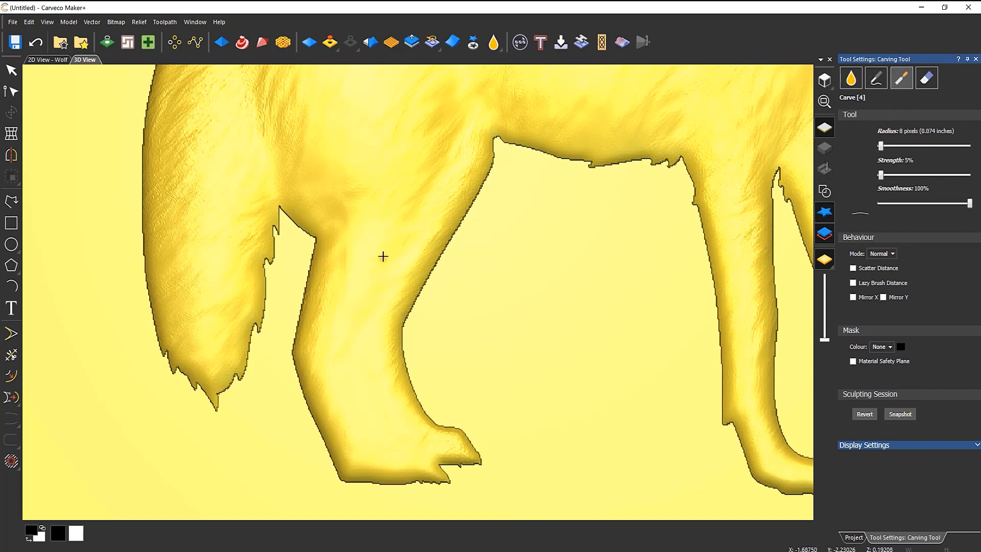
mouse_move(382, 262)
mouse_down()
mouse_move(354, 368)
mouse_move(381, 431)
mouse_move(449, 465)
mouse_up()
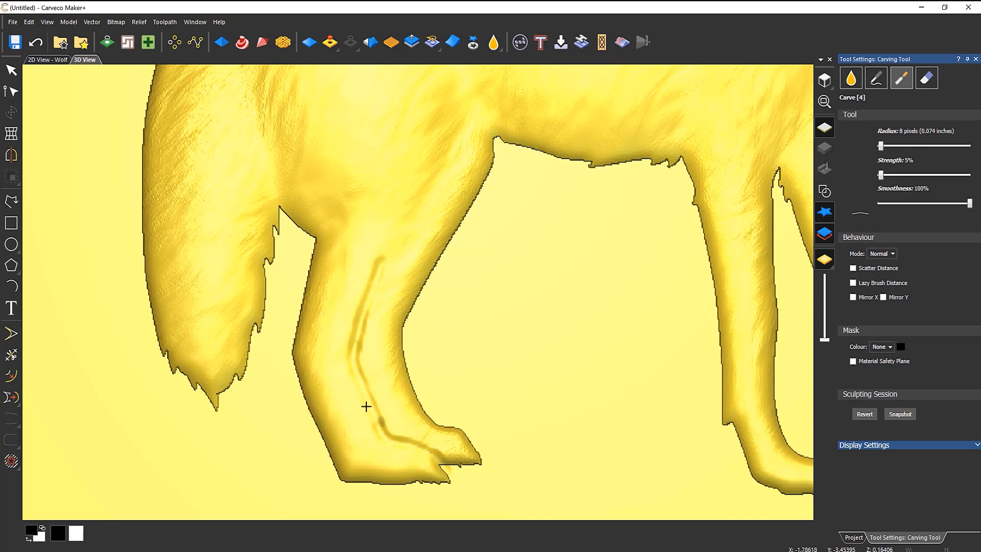
mouse_move(378, 269)
mouse_down()
mouse_move(390, 234)
mouse_move(355, 353)
mouse_move(363, 391)
mouse_move(385, 434)
mouse_move(447, 466)
mouse_up()
Step: Soften the carved groove between the rear legs with a 37-pixel smoothing radius, and close the Smoothing tool
scroll(467, 358, down, 1)
middle_drag(366, 420, 345, 415)
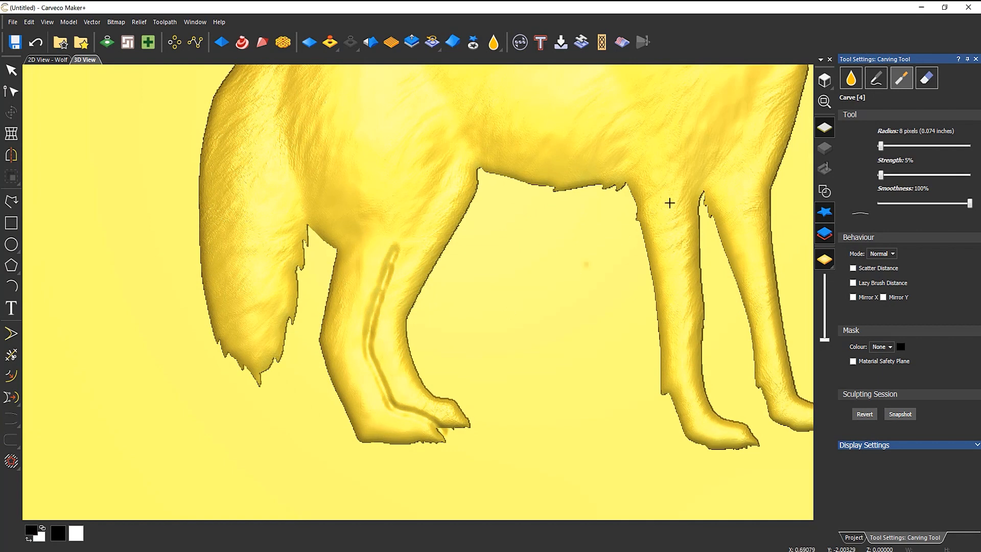
click(849, 81)
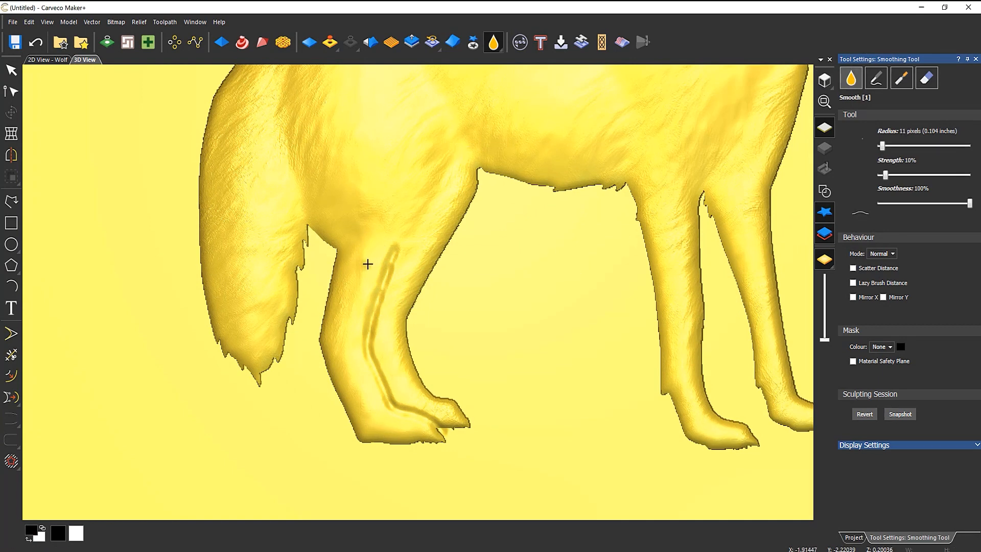
scroll(381, 301, up, 1)
middle_drag(366, 377, 327, 300)
middle_drag(366, 327, 408, 397)
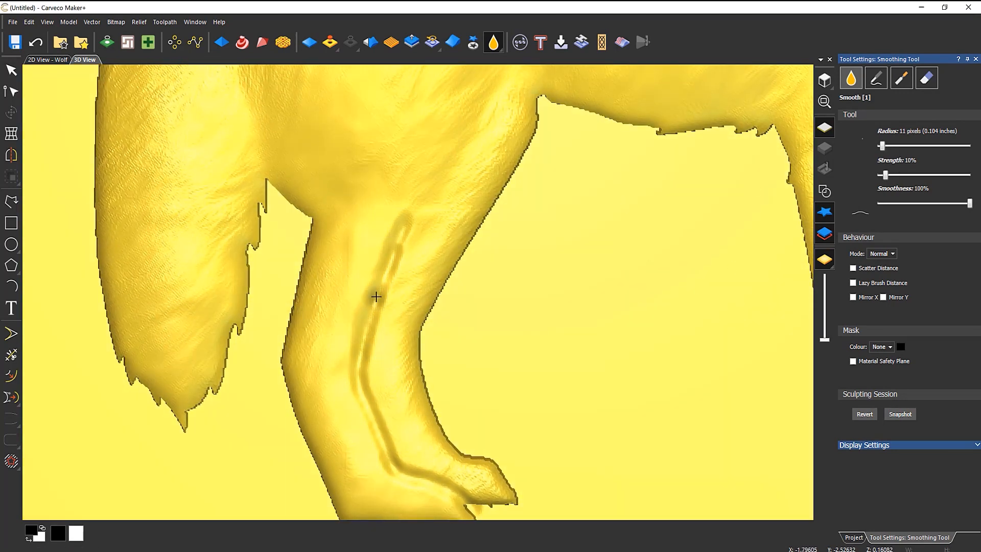
drag(880, 147, 895, 146)
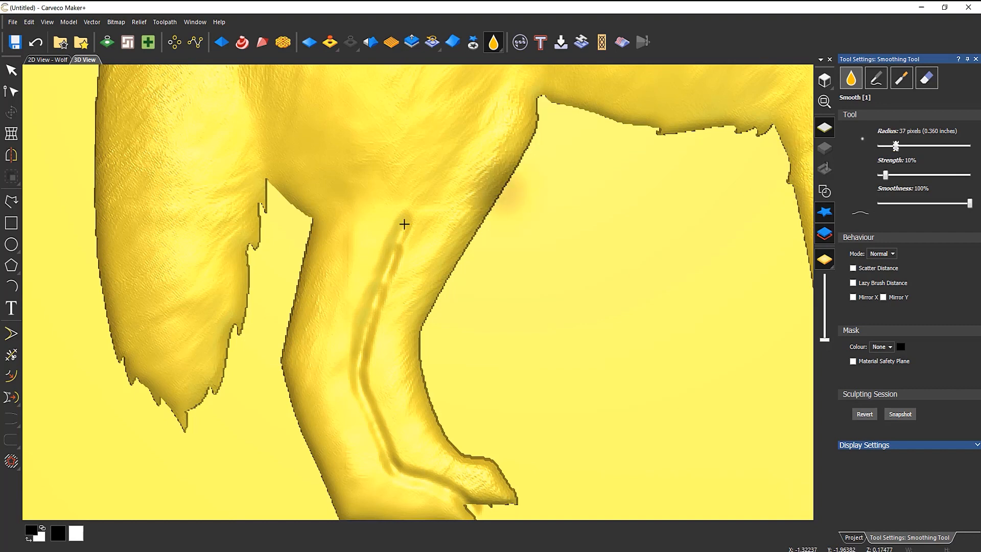
drag(374, 297, 395, 230)
mouse_move(348, 412)
mouse_down()
mouse_move(366, 291)
mouse_move(373, 444)
mouse_up()
mouse_move(365, 398)
mouse_down()
mouse_move(402, 462)
mouse_move(380, 450)
mouse_move(444, 501)
mouse_move(420, 478)
mouse_up()
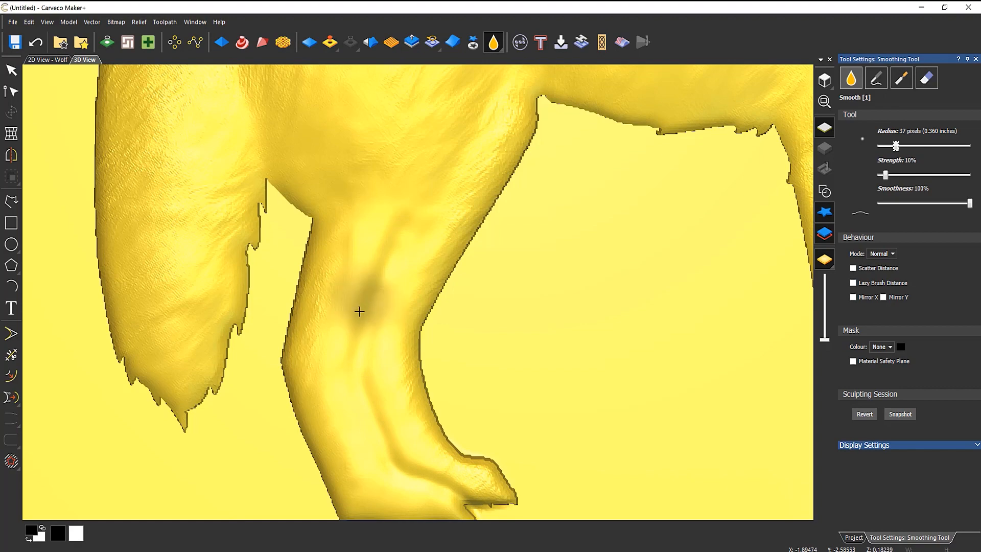
scroll(327, 370, down, 3)
mouse_move(448, 433)
middle_down()
mouse_move(507, 311)
mouse_move(557, 310)
mouse_move(282, 427)
mouse_move(262, 415)
mouse_move(470, 396)
mouse_move(521, 280)
mouse_move(460, 346)
mouse_move(458, 372)
middle_up()
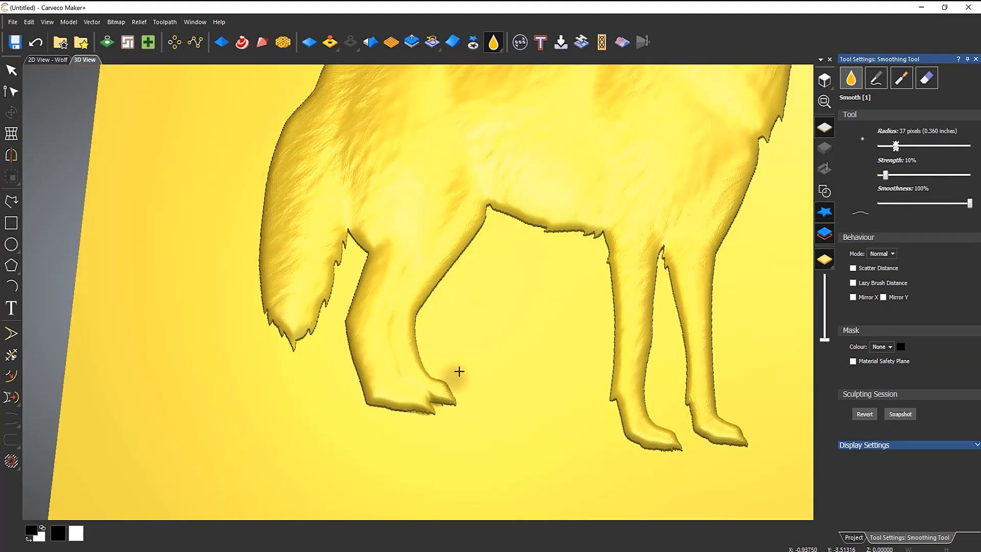
click(975, 60)
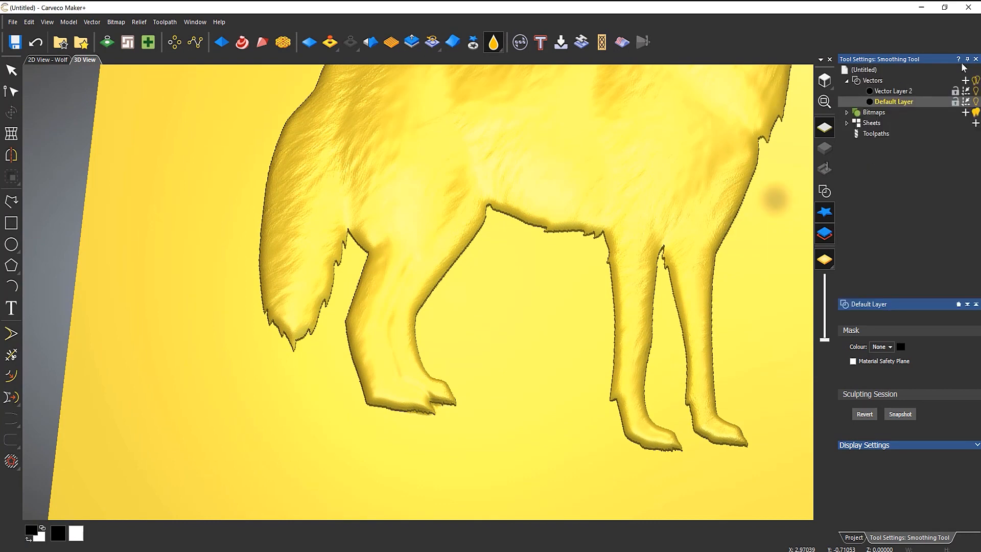
Step: Hide the zero plane and the vectors, and examine the relief's edges around the ear and rear paws for stray material
click(829, 191)
scroll(518, 112, down, 4)
scroll(521, 106, up, 2)
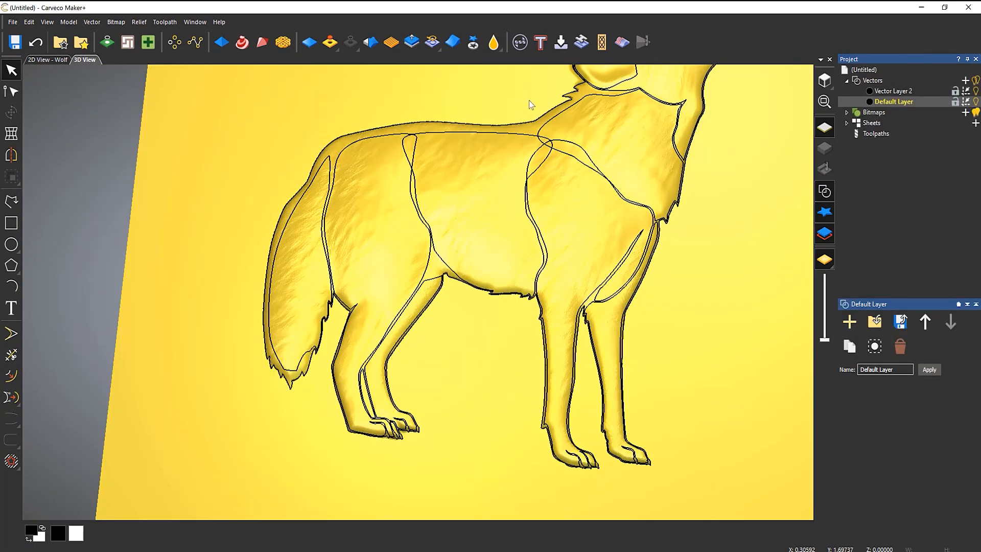
scroll(537, 174, down, 4)
scroll(622, 171, up, 4)
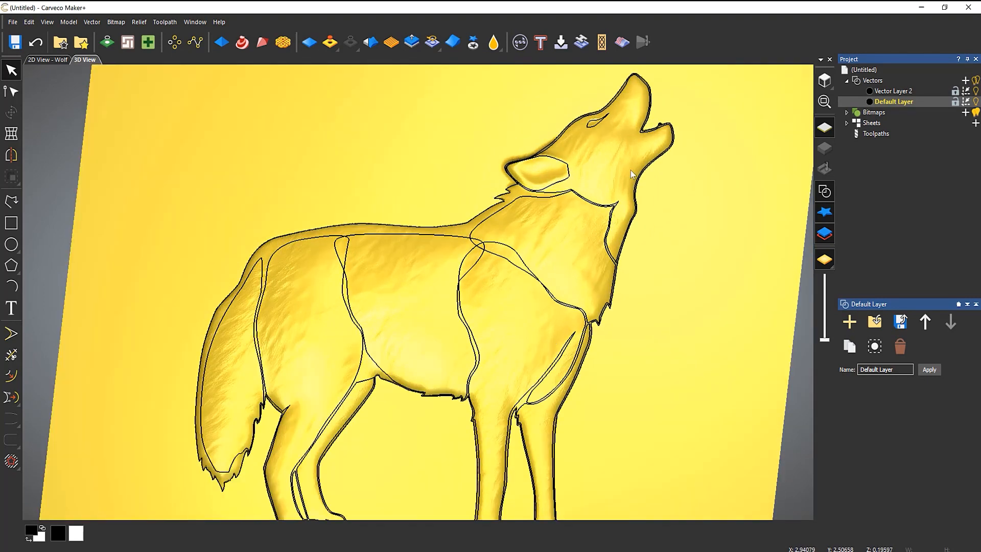
click(819, 131)
click(824, 192)
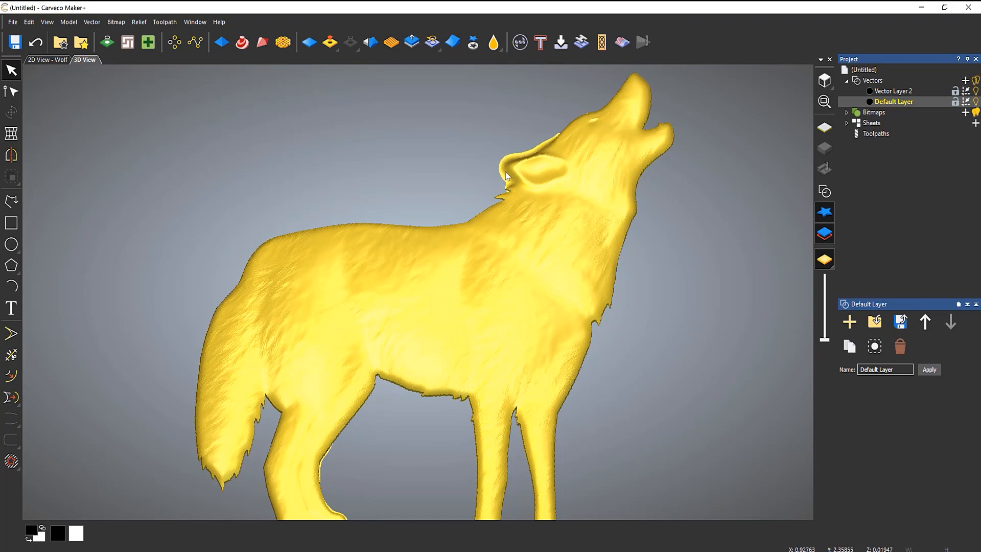
scroll(374, 390, down, 5)
scroll(363, 409, up, 6)
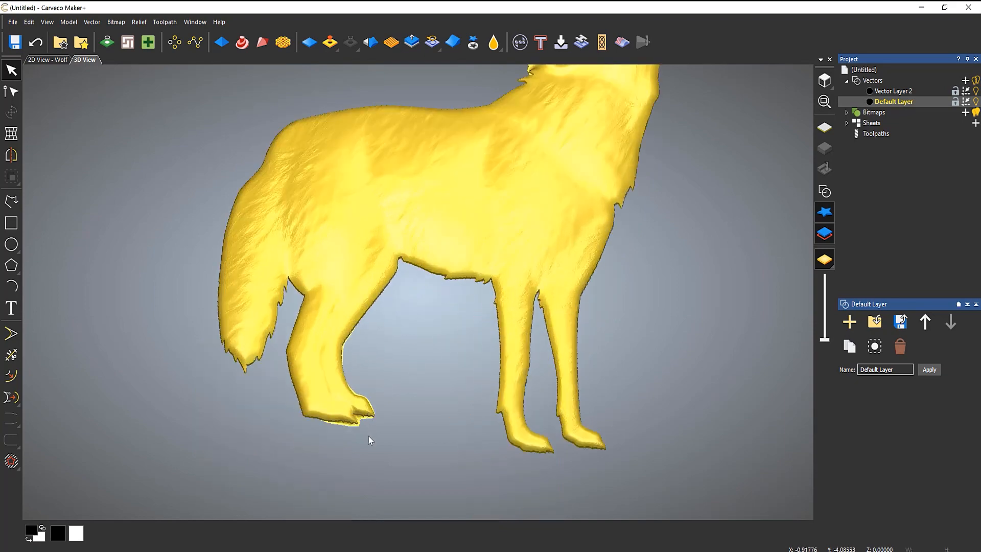
Step: Show the vectors and zero plane again, select the wolf's outer outline and zero the relief outside it
click(825, 191)
click(824, 128)
scroll(478, 160, down, 5)
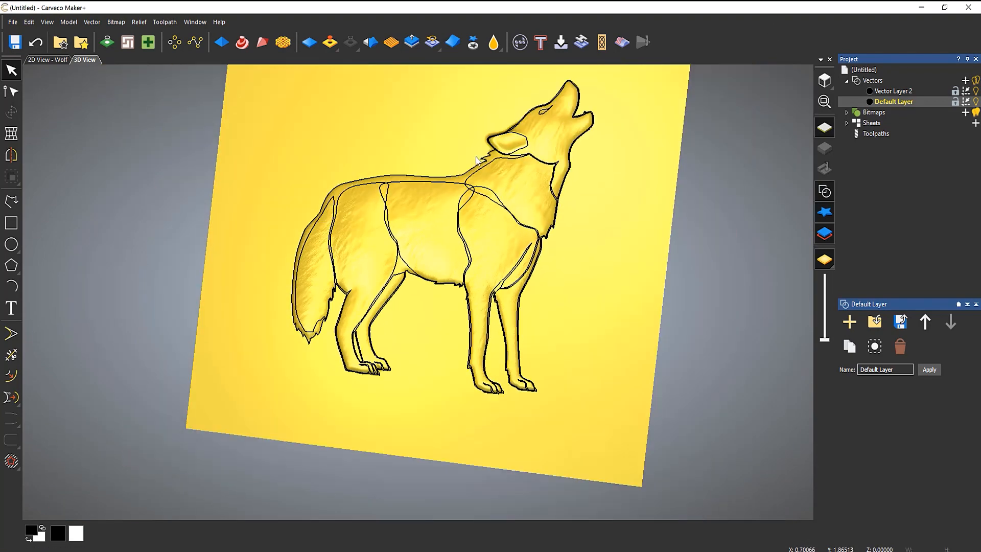
scroll(478, 159, up, 5)
click(465, 180)
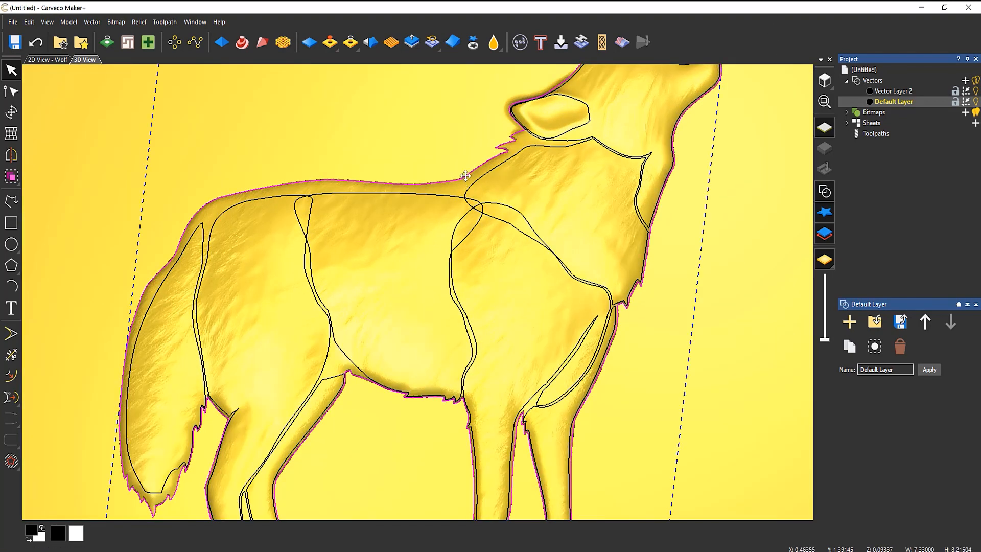
click(349, 49)
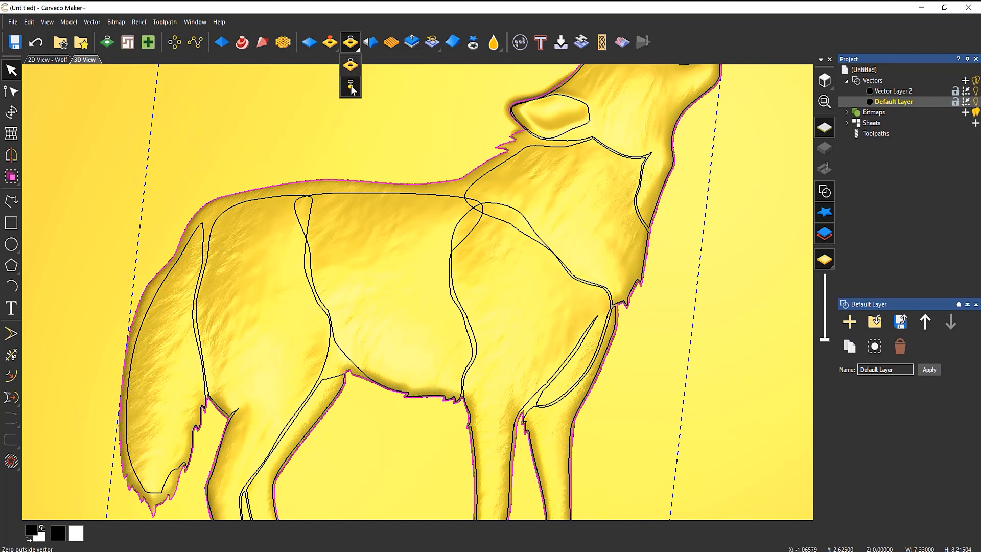
click(350, 84)
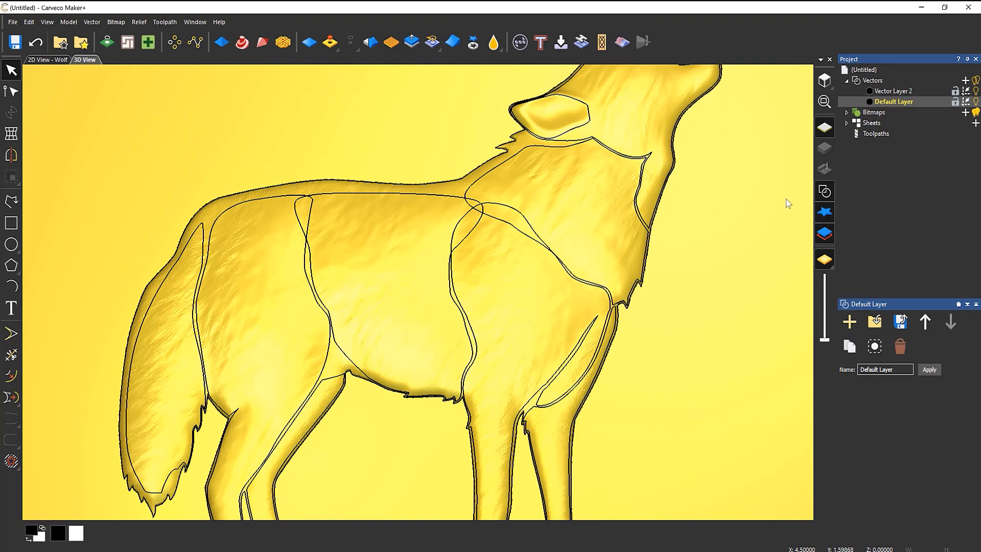
Step: Hide the vectors and inspect the cleaned wolf outline with the zero plane off and on
click(823, 191)
click(823, 129)
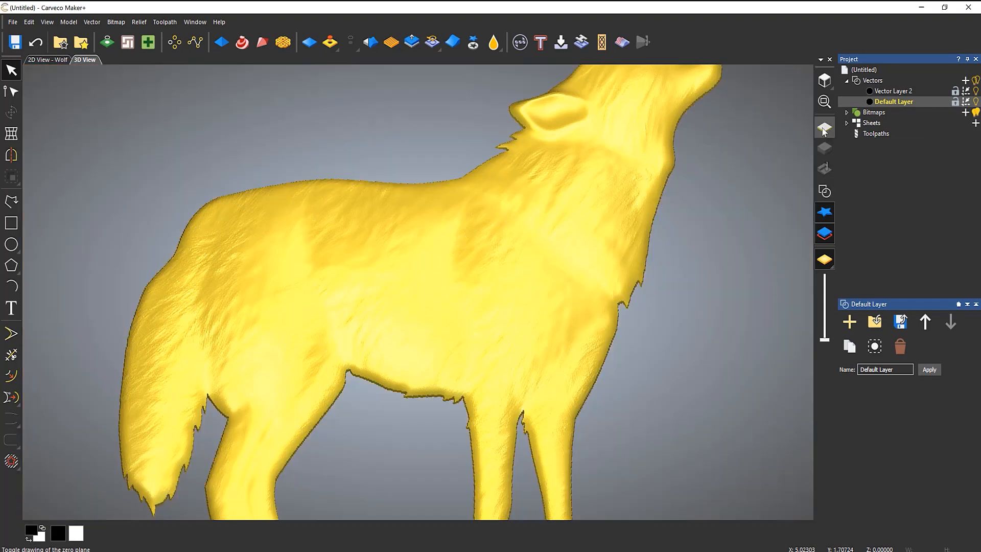
click(822, 128)
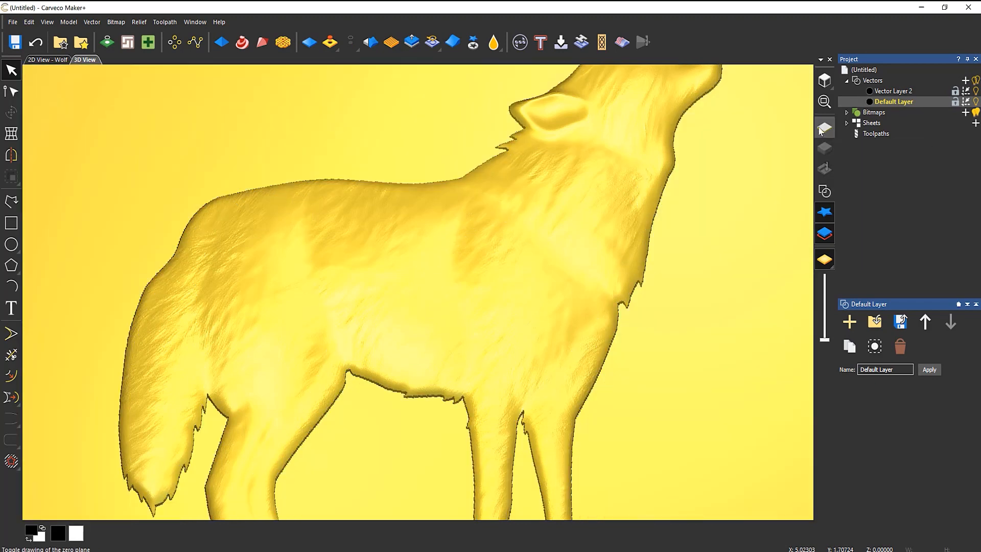
scroll(448, 243, down, 5)
drag(429, 410, 444, 407)
drag(443, 407, 428, 379)
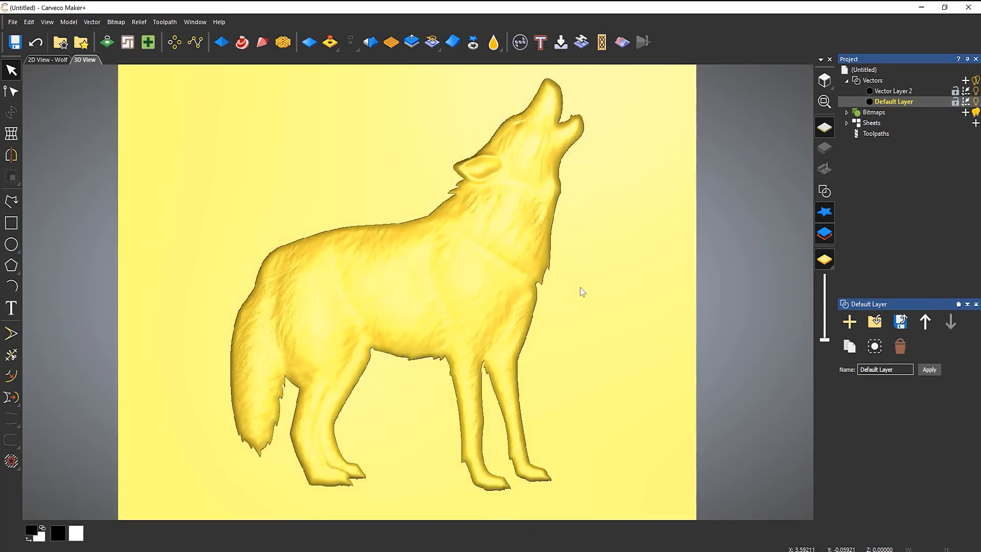
mouse_move(390, 395)
mouse_down()
mouse_move(320, 323)
mouse_move(448, 339)
mouse_move(393, 369)
mouse_up()
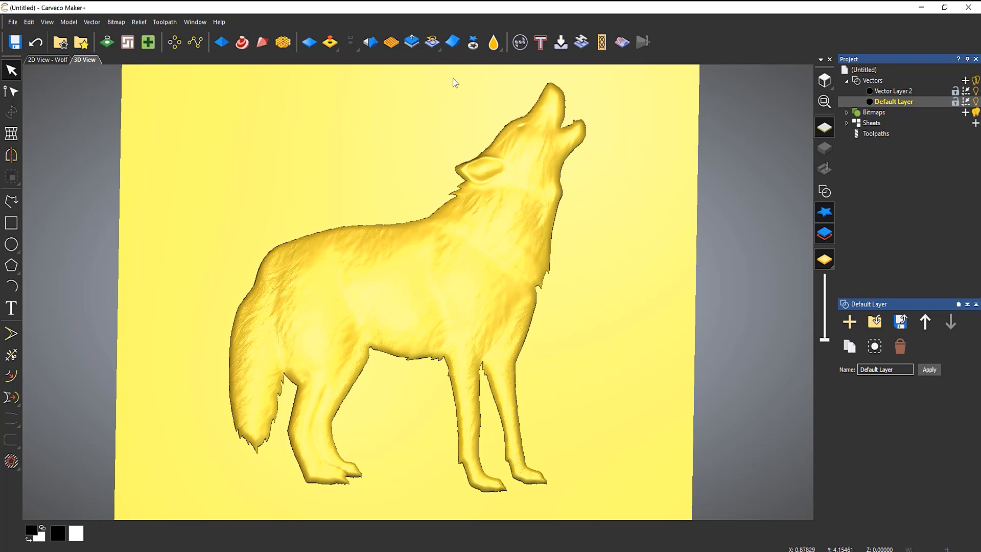
Step: Transform the wolf relief with its aspect ratio locked, scaling it to a width of 8 inches
click(476, 47)
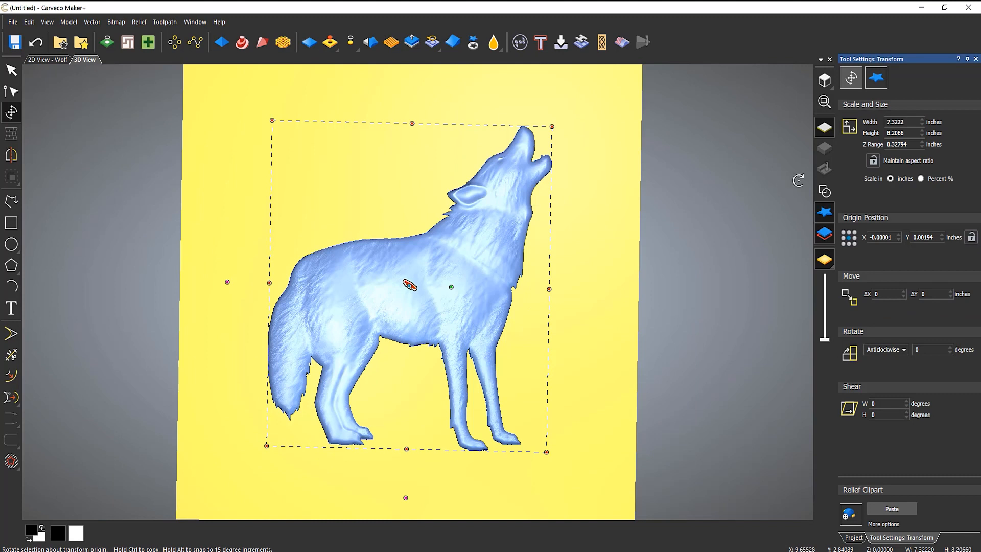
click(873, 161)
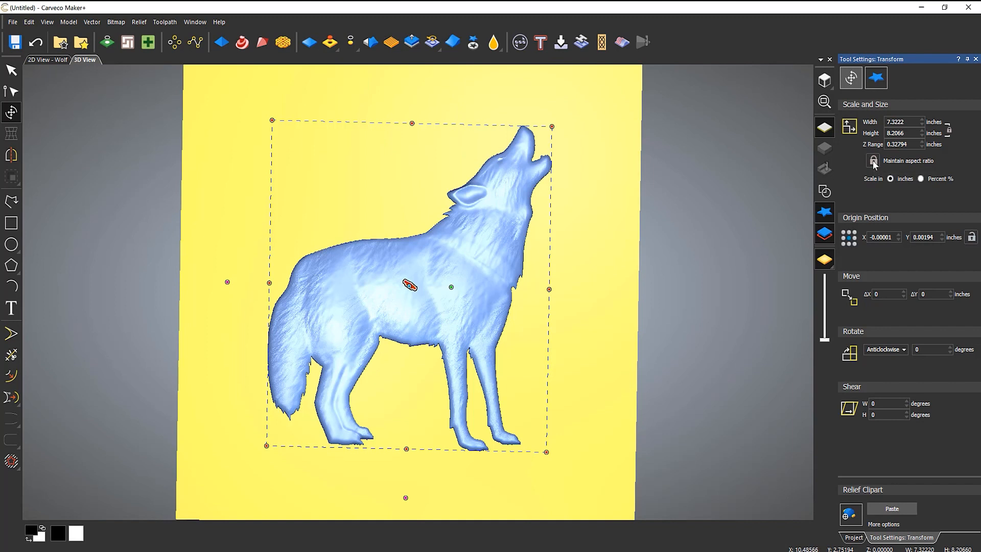
click(910, 122)
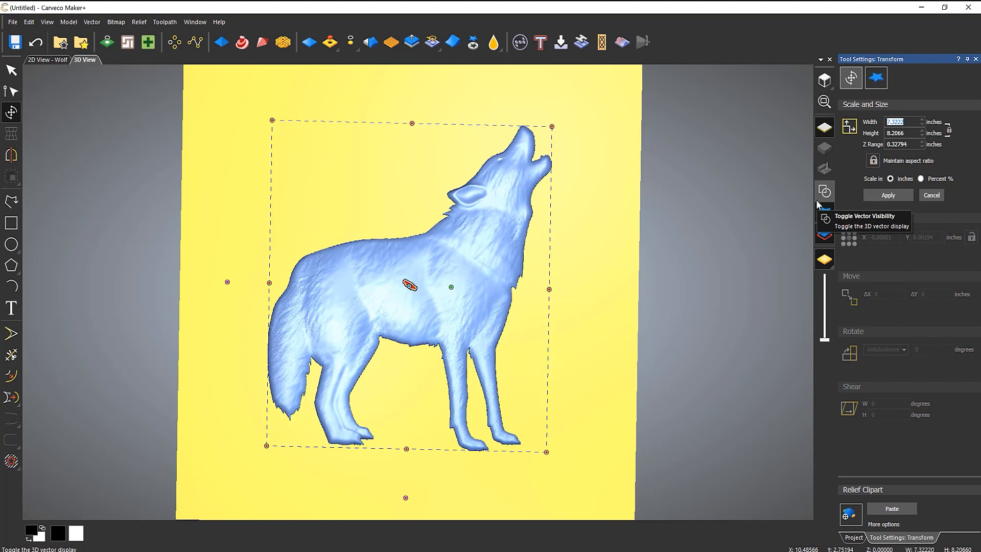
text(8)
click(887, 195)
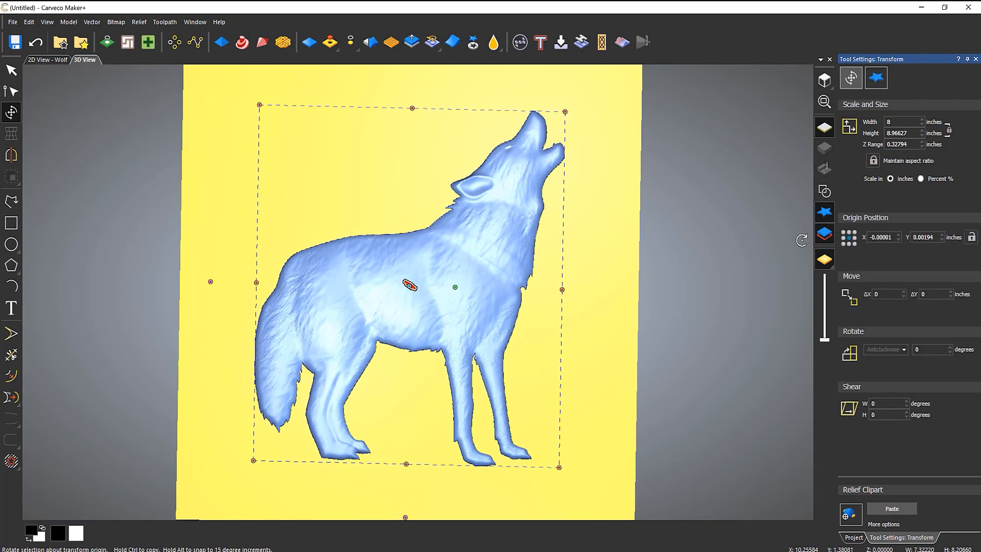
Step: Stretch the wolf relief's Z range to about 0.503 inches, paste the transformed relief and hide the vectors
middle_drag(513, 349, 561, 224)
drag(408, 284, 417, 278)
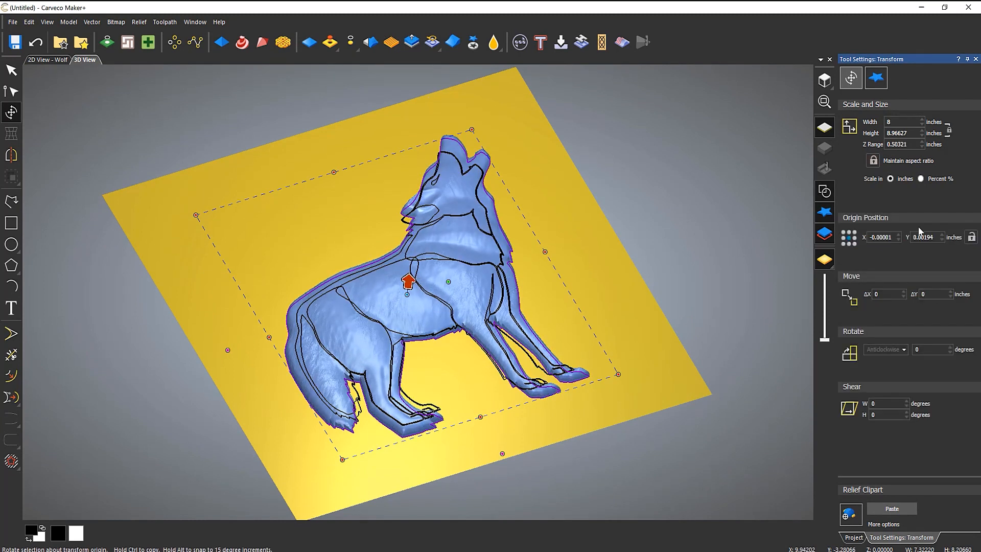
click(884, 511)
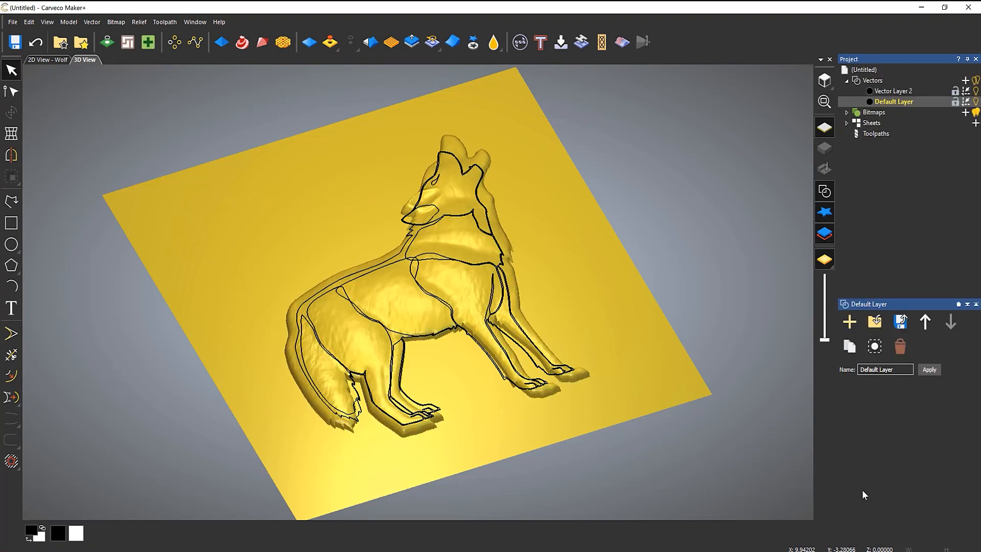
click(825, 194)
drag(608, 215, 537, 328)
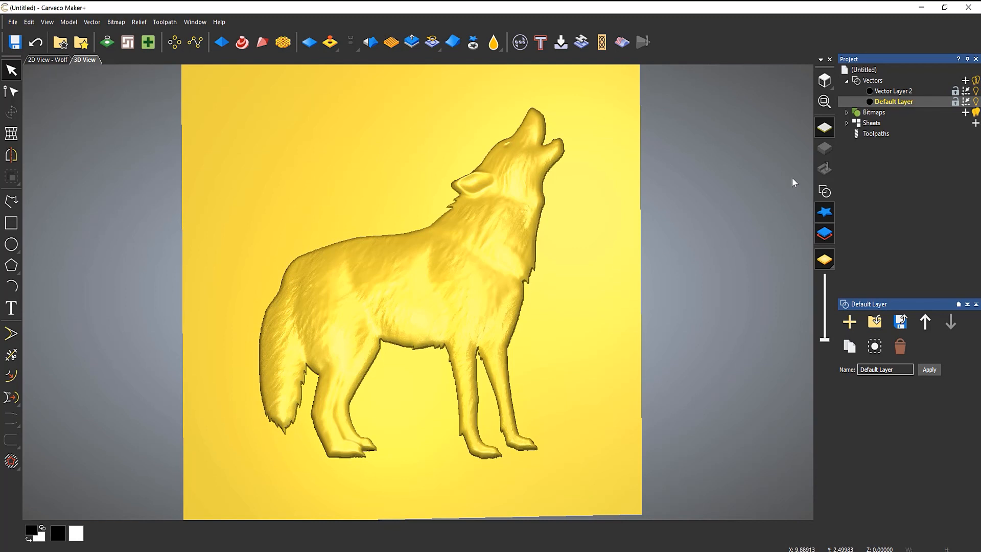
Step: Show the vectors and delete all the wolf outline and detail vectors
click(824, 191)
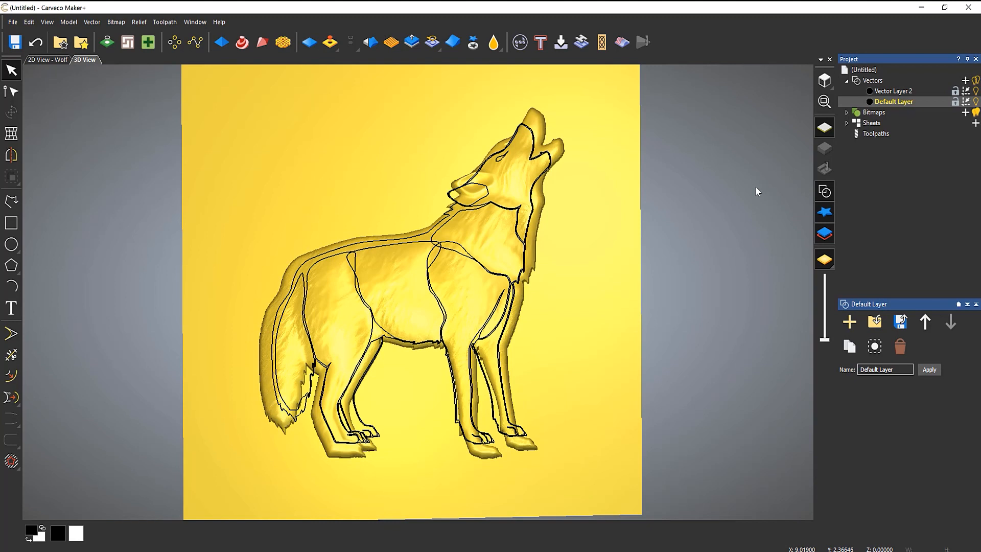
drag(590, 102, 171, 483)
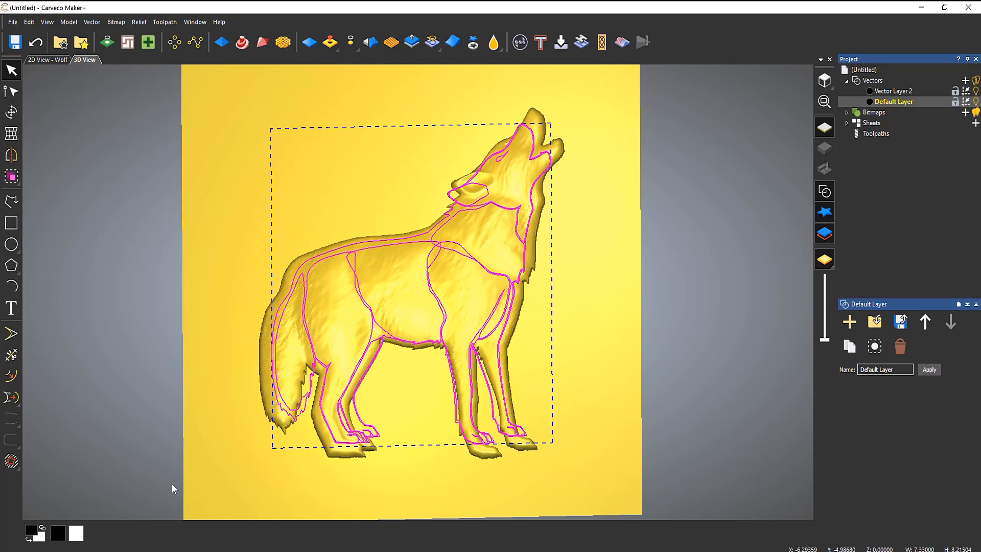
key(Delete)
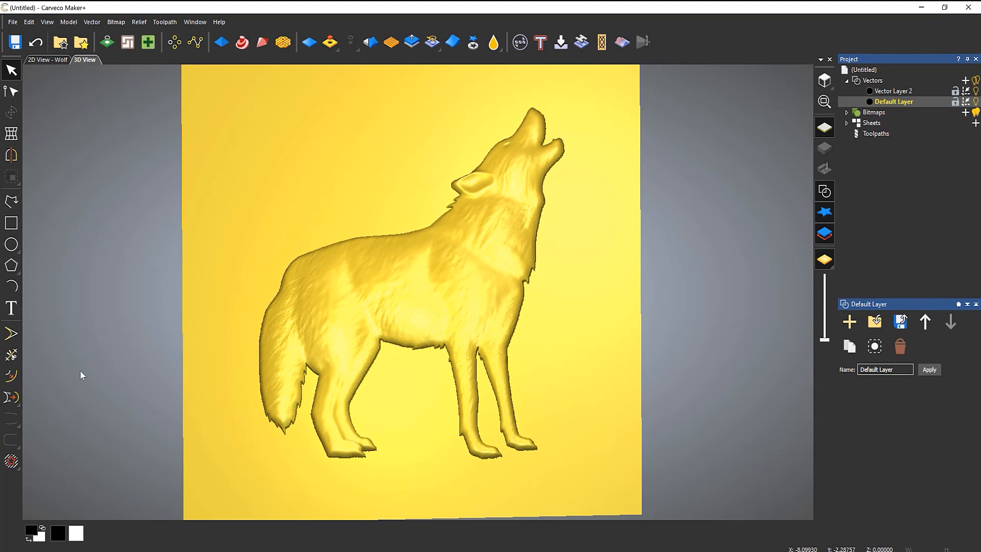
Step: Draw a closed smooth polyline around the wolf's whole tail, about 1.82 inches wide and 4.38 inches high
click(11, 202)
click(244, 408)
click(249, 310)
click(265, 281)
click(276, 280)
click(302, 354)
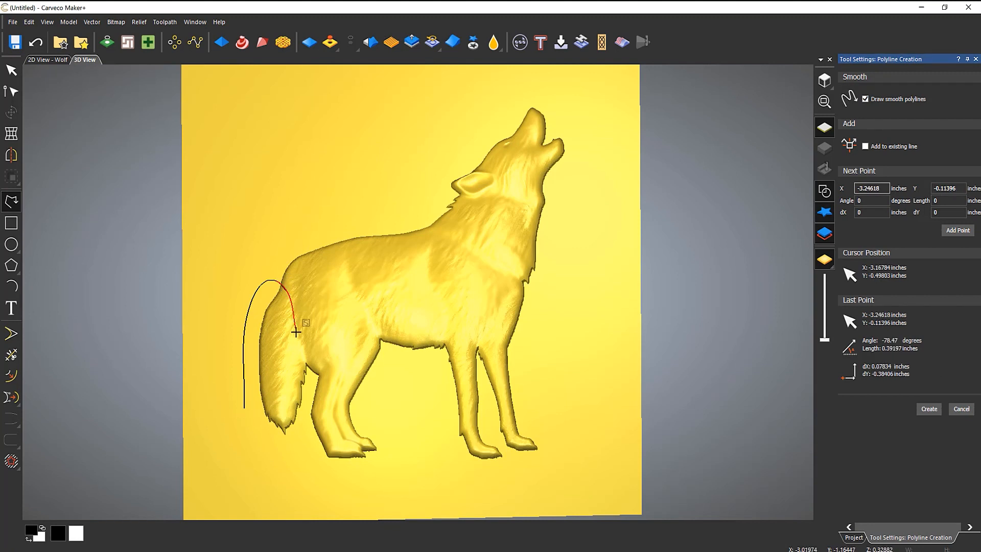
click(309, 379)
click(291, 443)
click(264, 448)
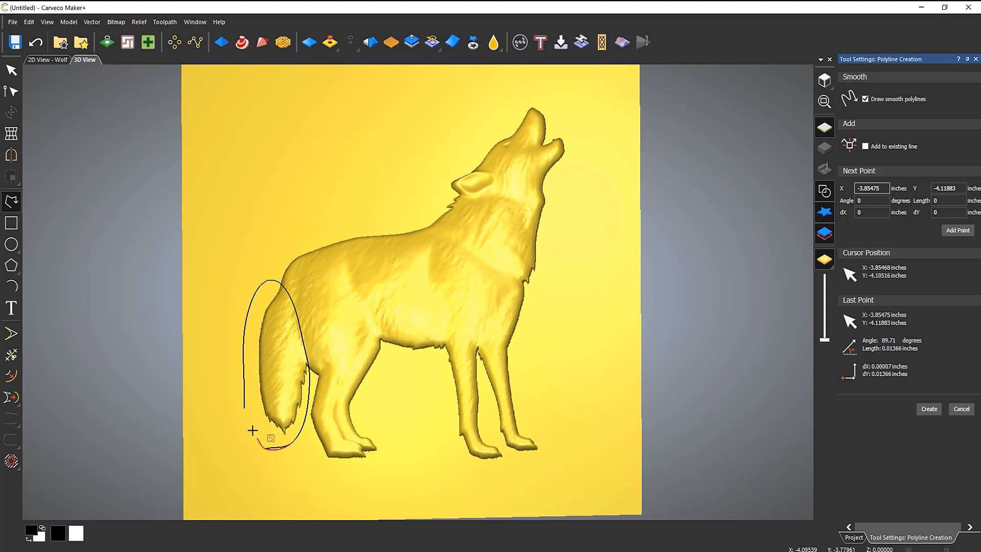
click(244, 408)
key(Escape)
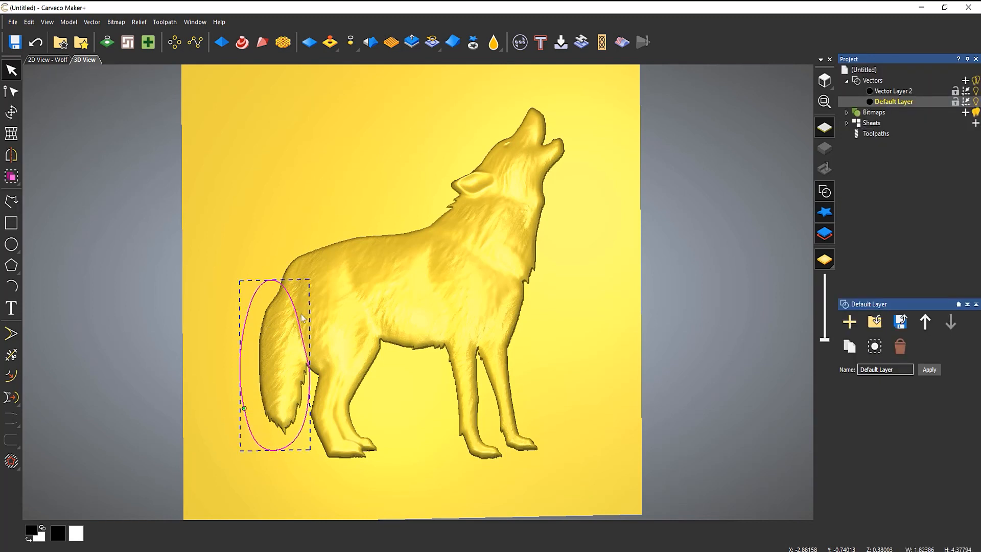
Step: Cut the tail relief inside the oval vector, then rotate and move it so it swings outward and joins the upper rump
click(472, 43)
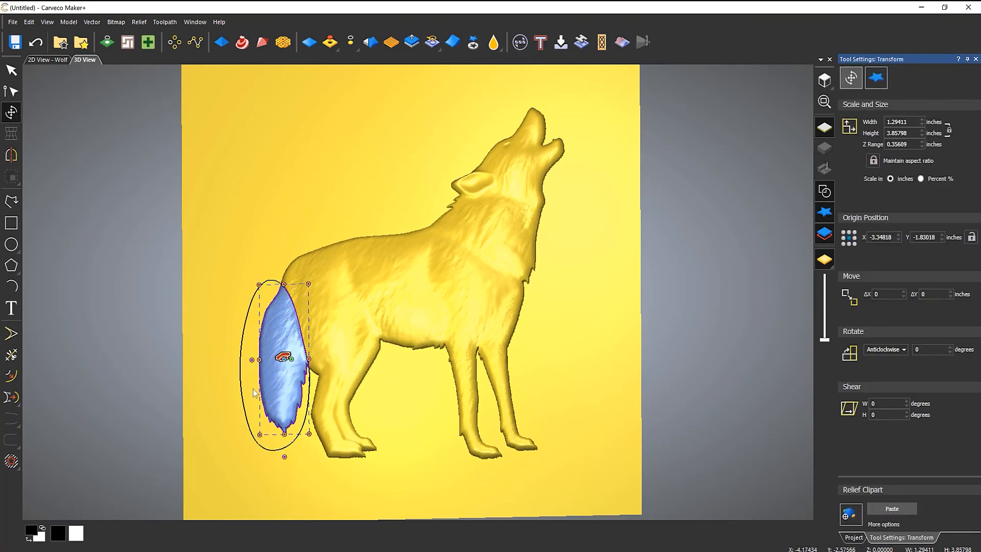
scroll(256, 391, up, 2)
drag(381, 313, 383, 335)
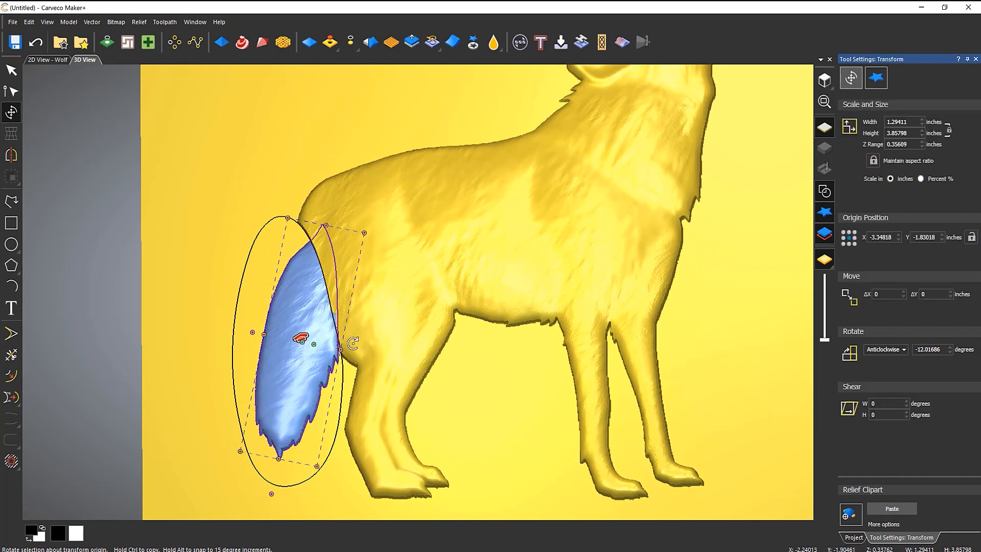
drag(299, 367, 287, 348)
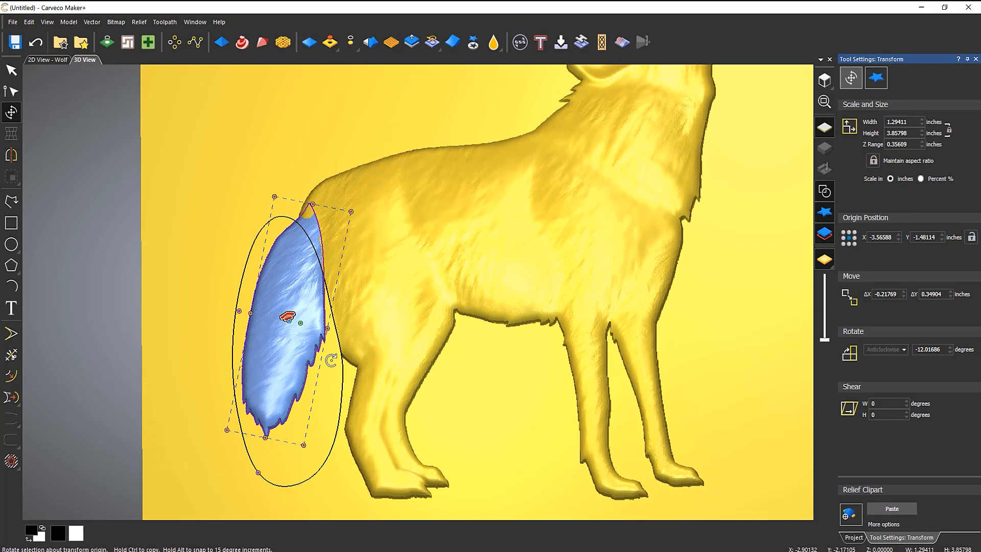
drag(362, 309, 403, 327)
drag(261, 316, 261, 295)
drag(436, 313, 418, 360)
drag(257, 317, 265, 292)
drag(406, 315, 408, 253)
drag(296, 283, 284, 308)
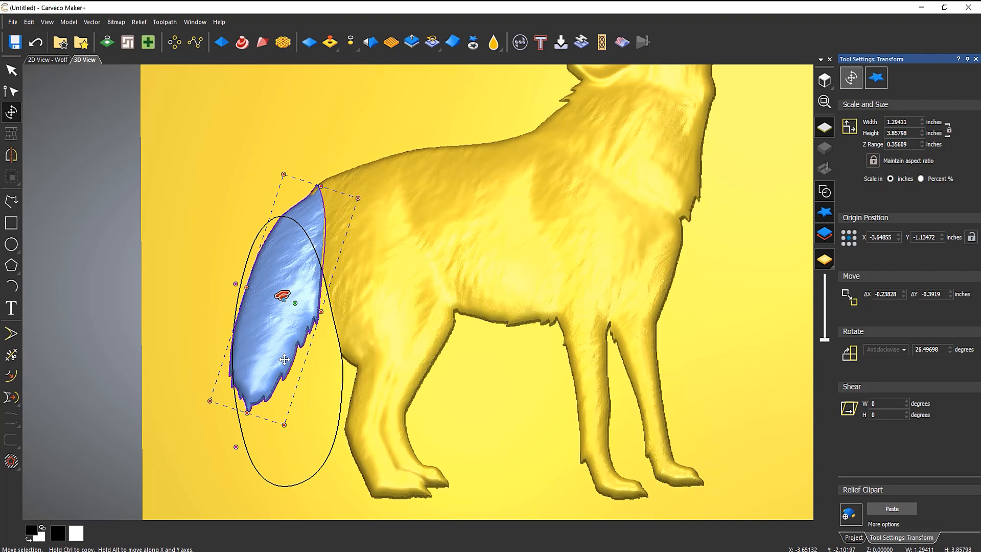
key(Escape)
Step: Delete the oval vector that was drawn around the tail
scroll(299, 243, up, 3)
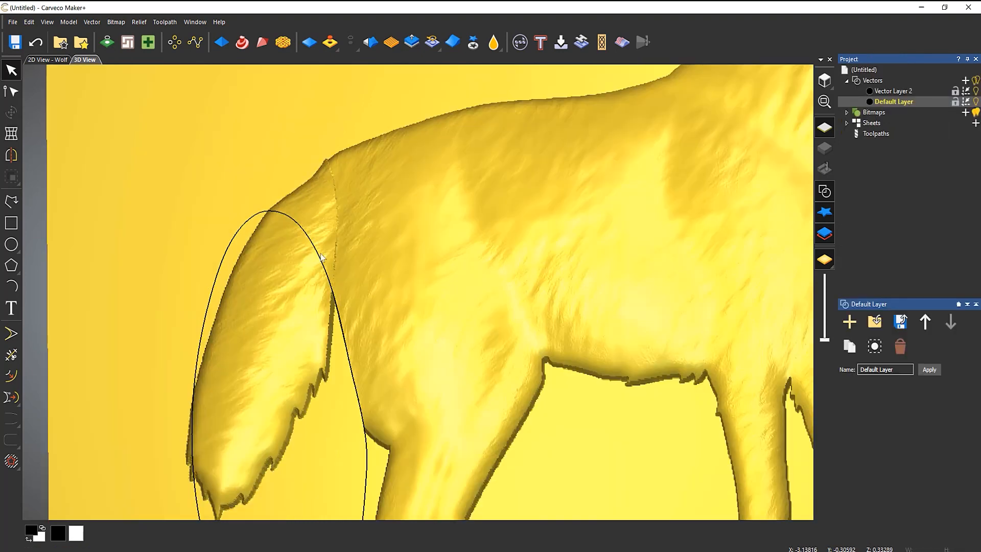
drag(238, 386, 293, 393)
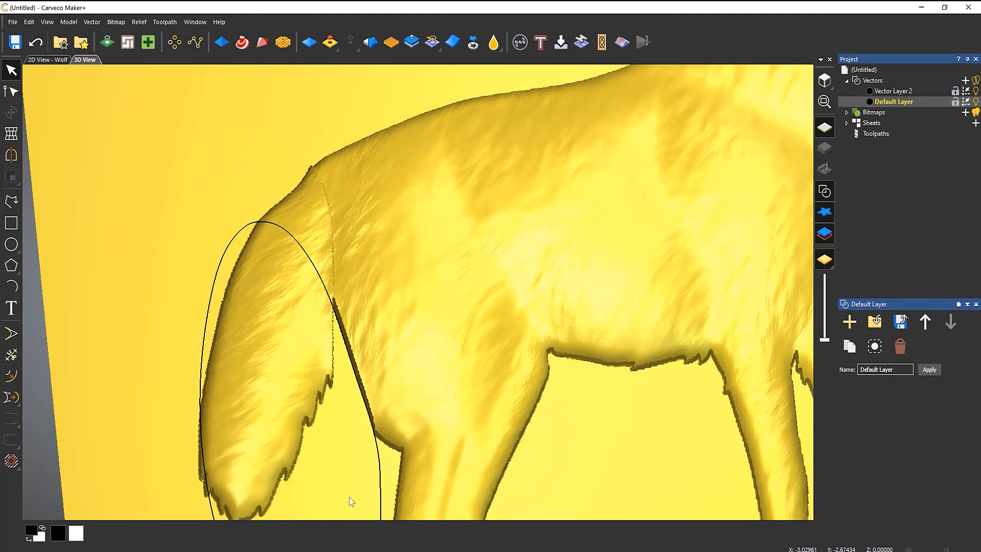
click(381, 477)
key(Delete)
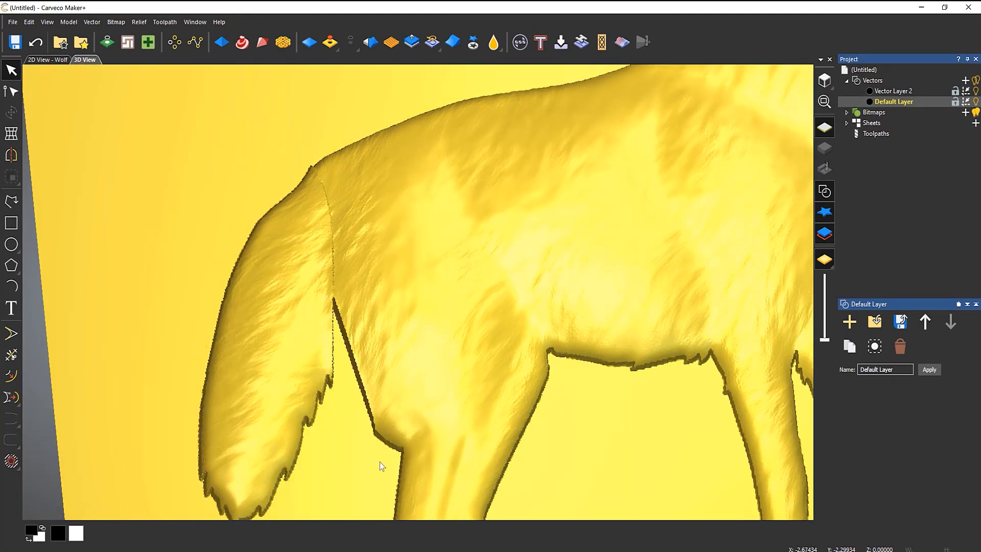
Step: Draw a closed smooth polyline over the gap between tail and hind leg, about 0.78 inches wide and 1.51 inches high
click(824, 125)
scroll(333, 333, up, 5)
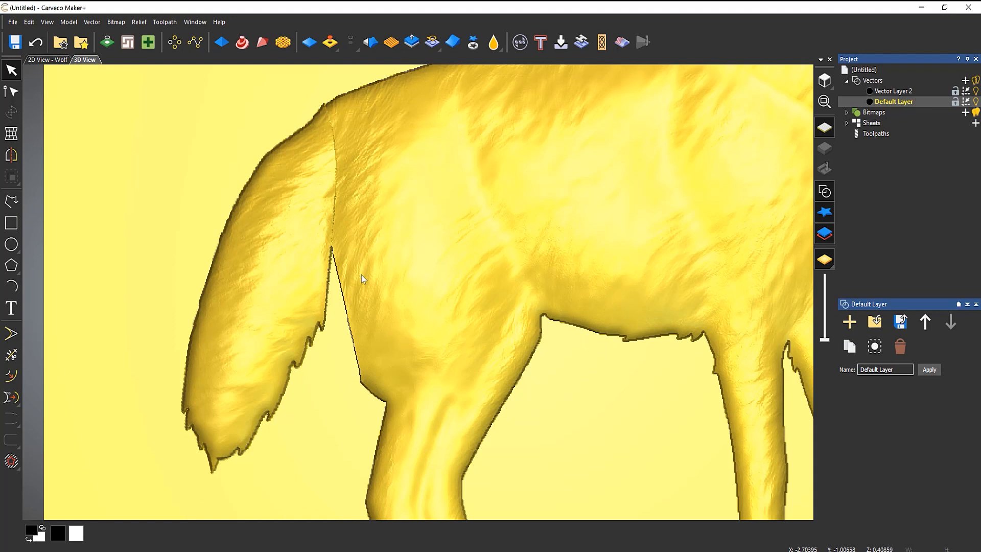
click(11, 201)
click(361, 384)
click(333, 358)
click(315, 318)
click(345, 235)
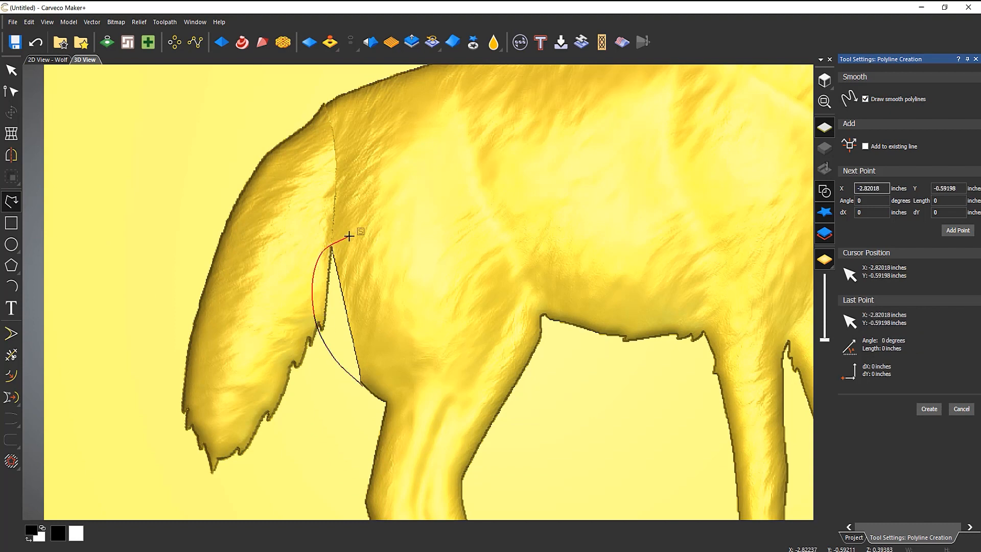
click(386, 323)
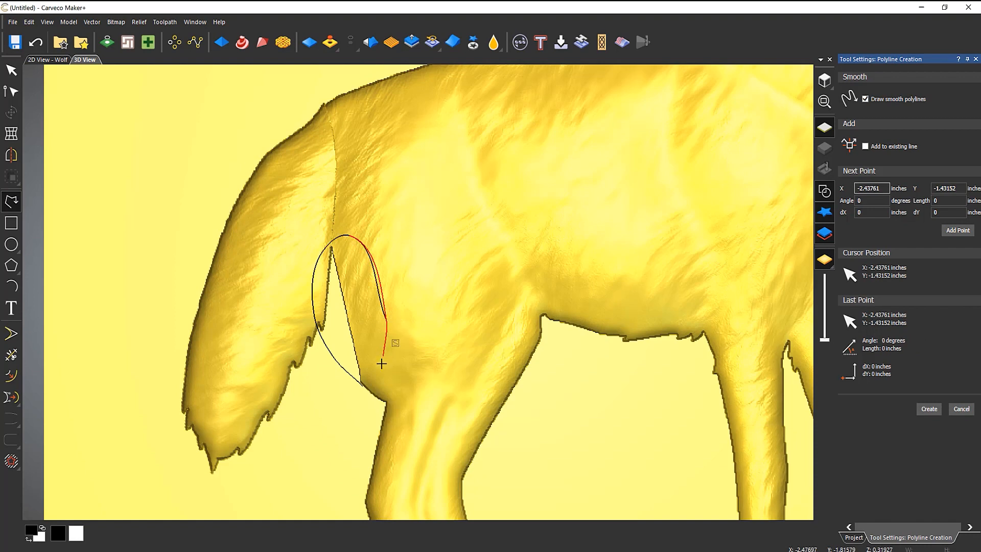
click(361, 383)
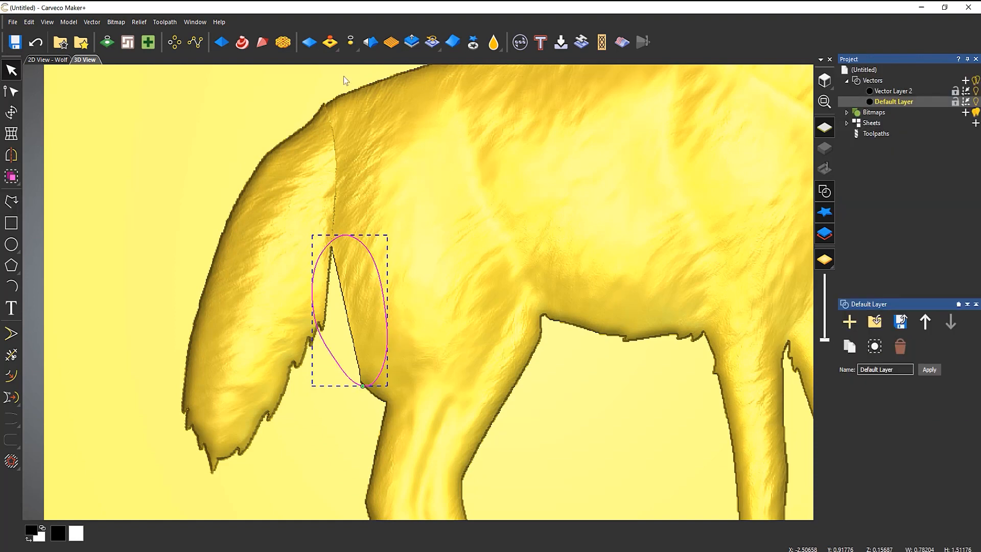
Step: Give the gap oval a round shape profile in the Shape Editor and try start heights of 0.2 and 0.3 inches
click(221, 42)
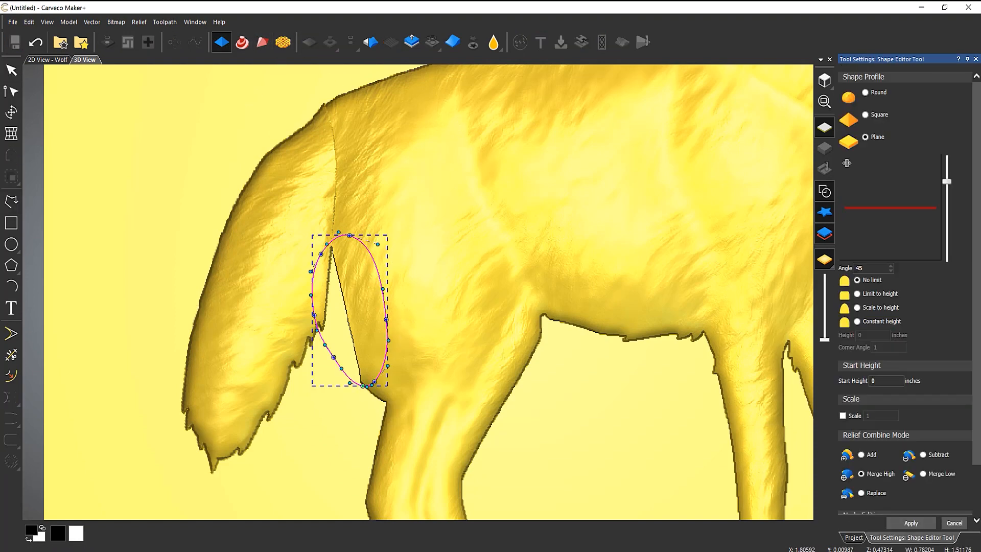
click(864, 93)
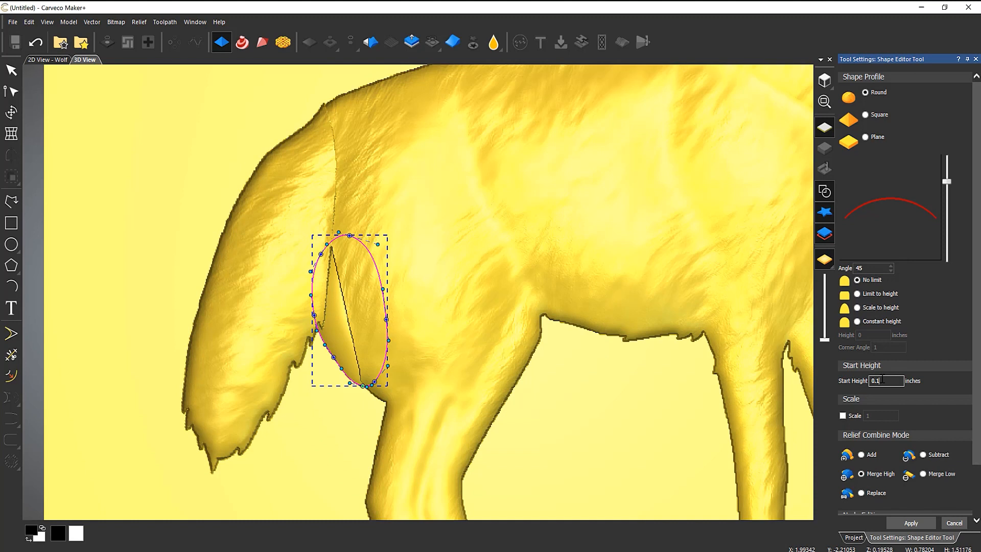
key(BackSpace)
text(2)
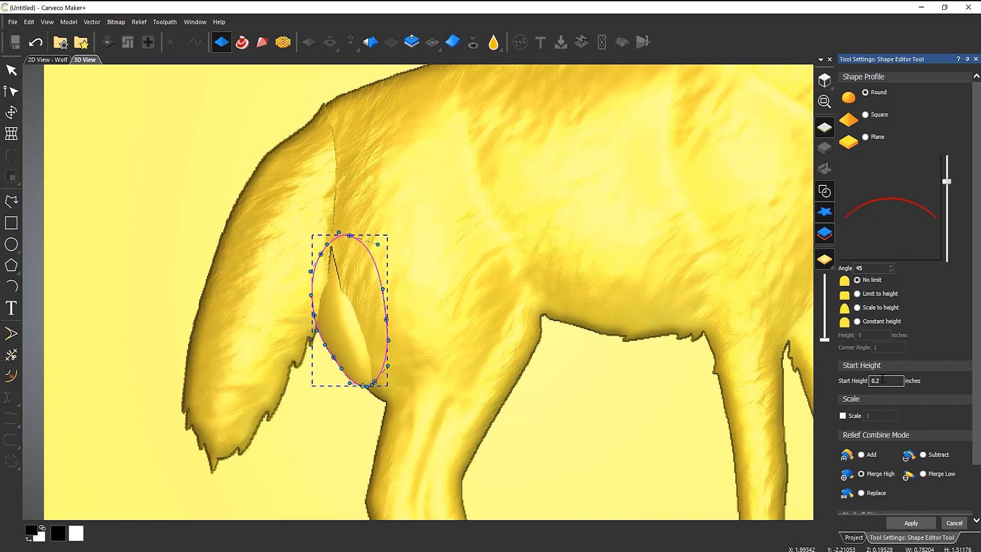
key(BackSpace)
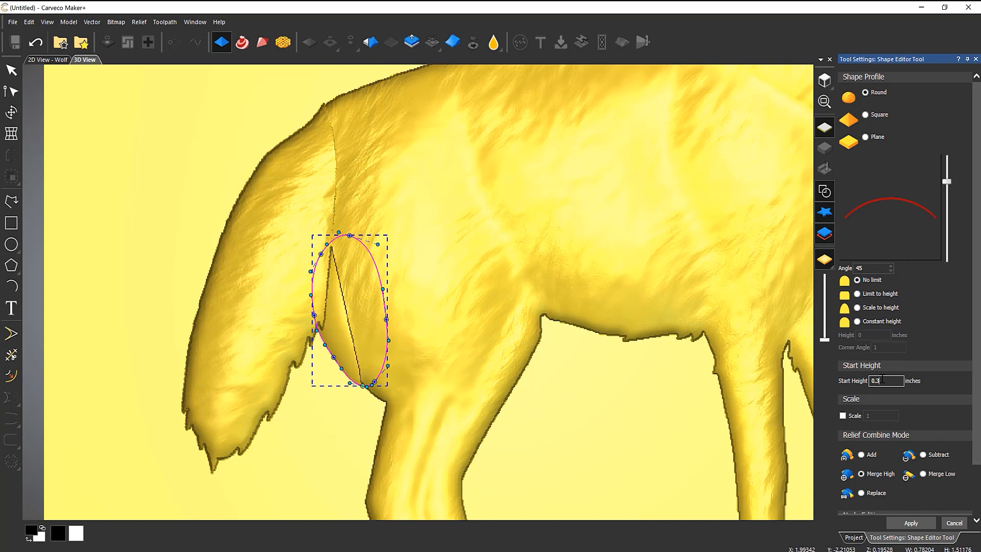
text(3)
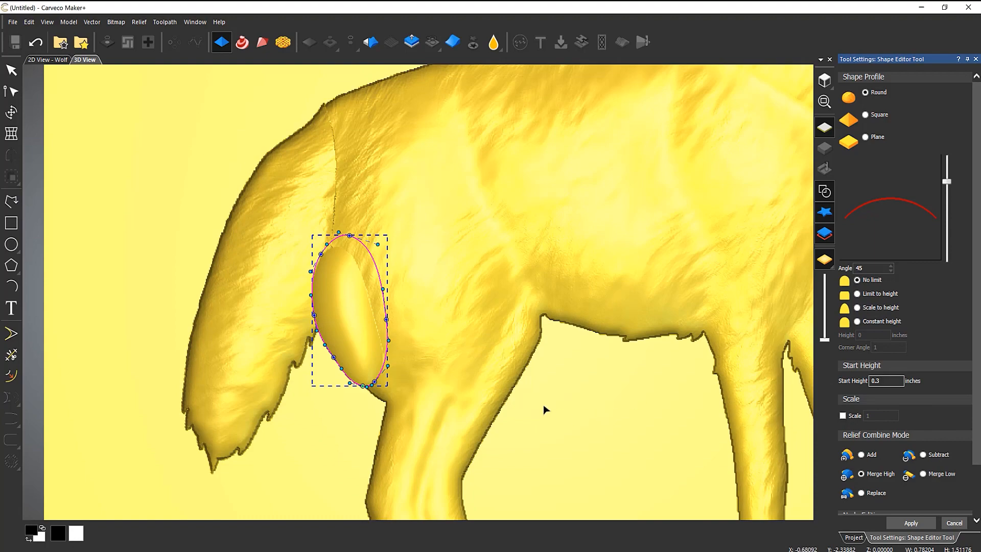
Step: Set the round shape's angle to 22 degrees and start height to 0.25 inches, and apply it with Merge High
drag(477, 410, 558, 240)
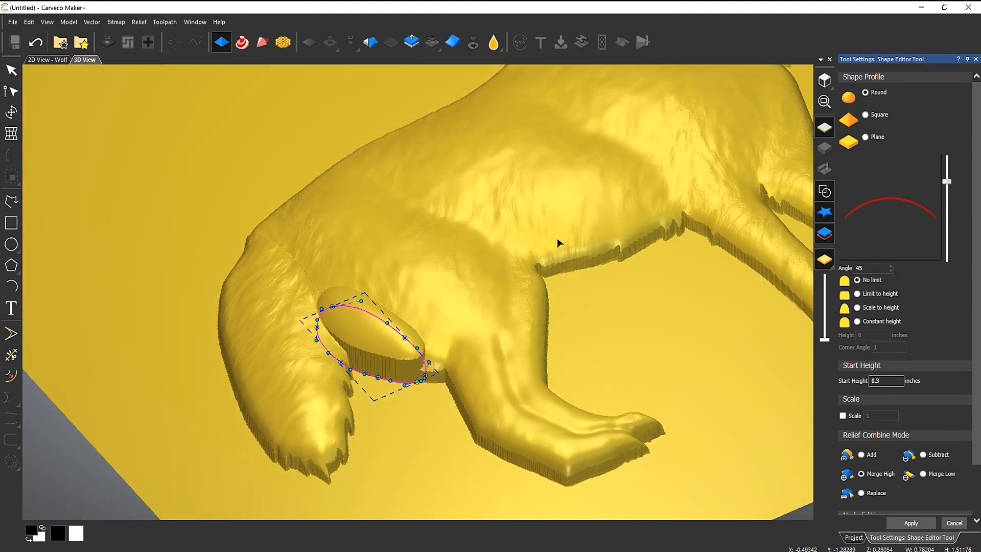
scroll(316, 378, up, 6)
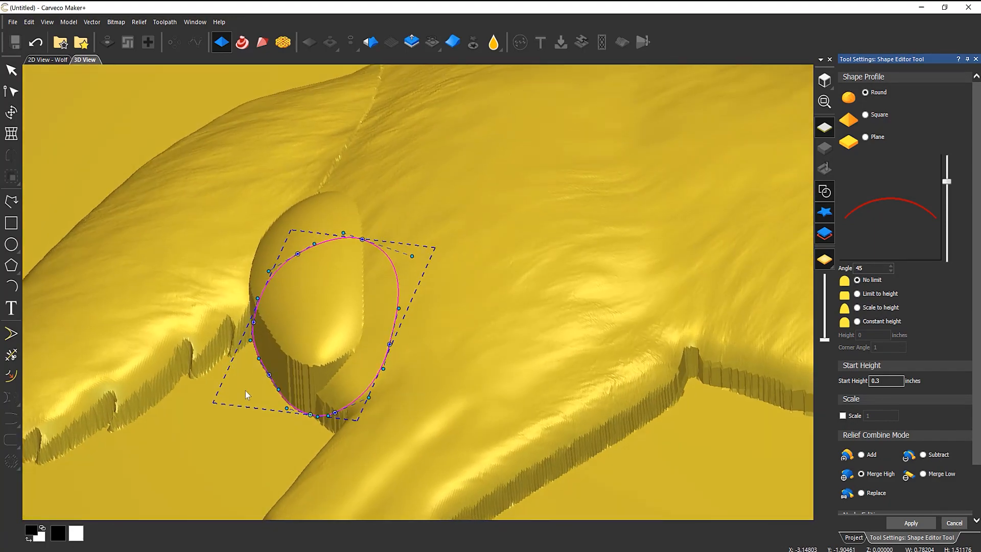
drag(245, 391, 278, 423)
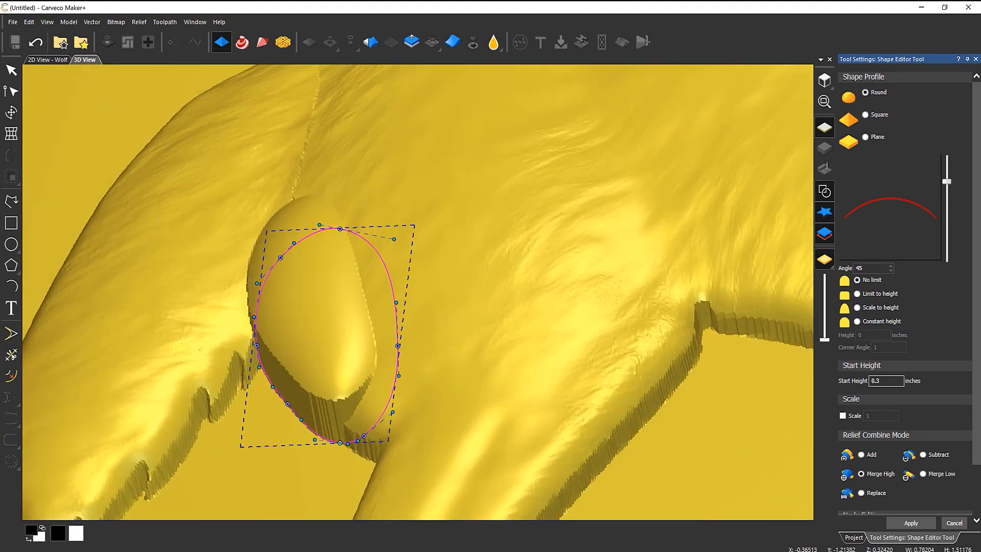
drag(946, 181, 949, 197)
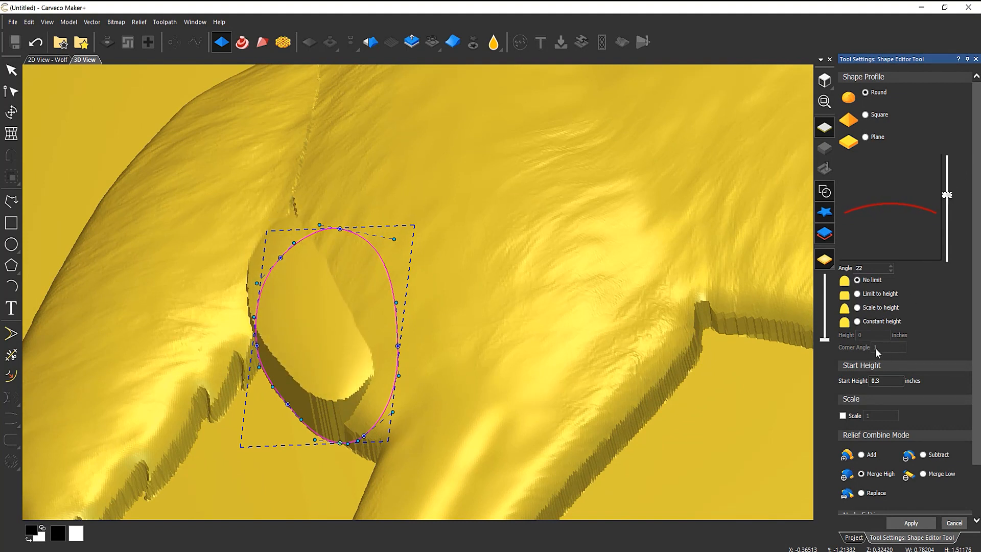
click(884, 380)
text(2)
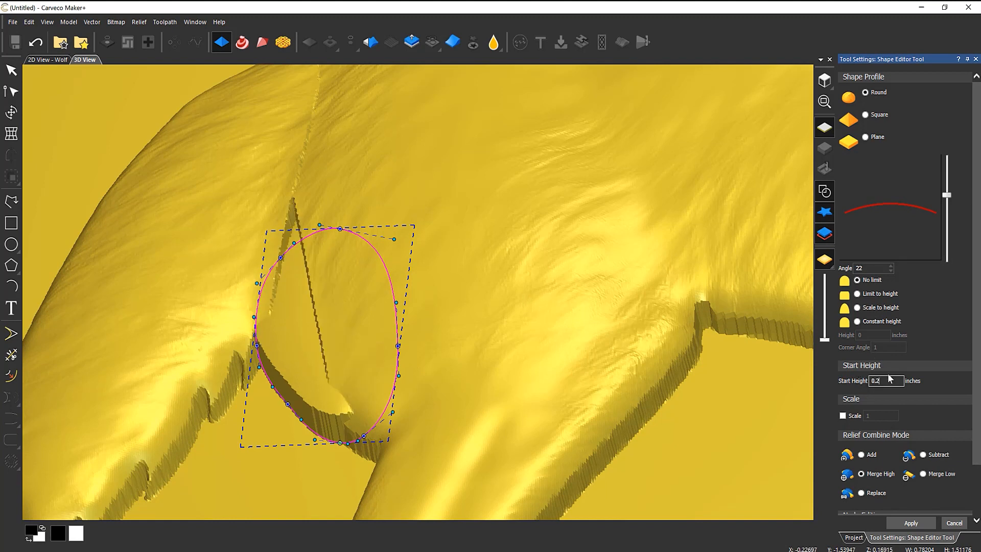
text(5)
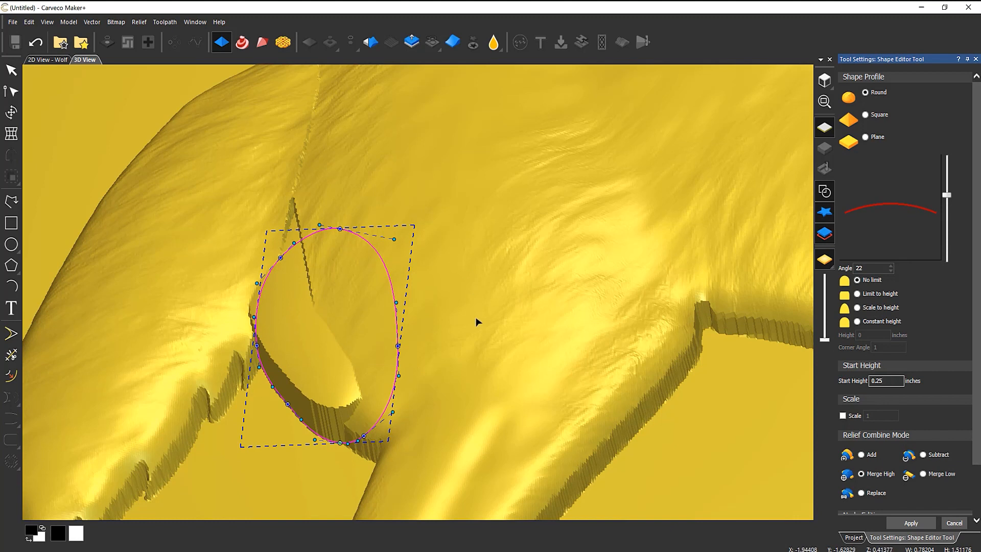
click(909, 524)
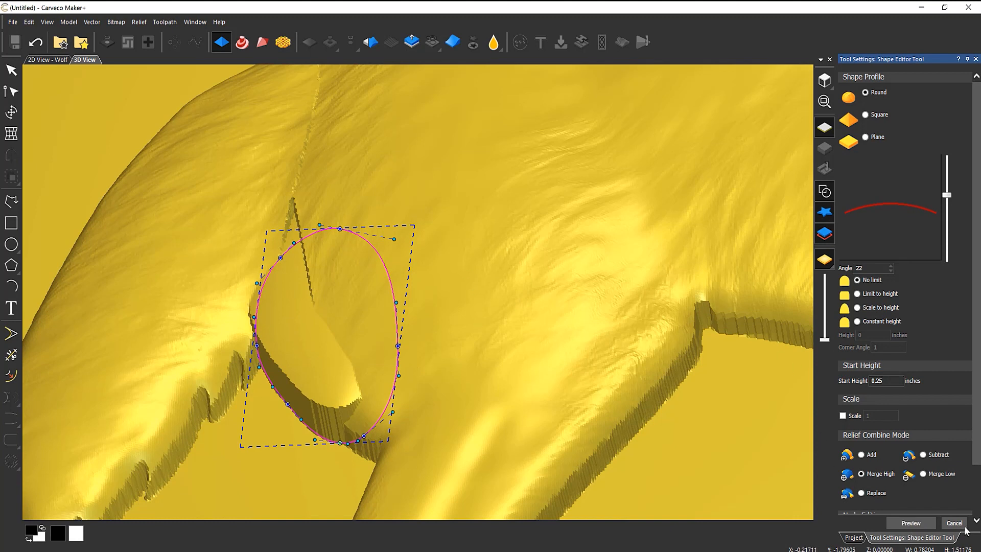
Step: Leave the shape editing and delete the oval vector over the filled gap
click(486, 223)
click(369, 311)
key(Delete)
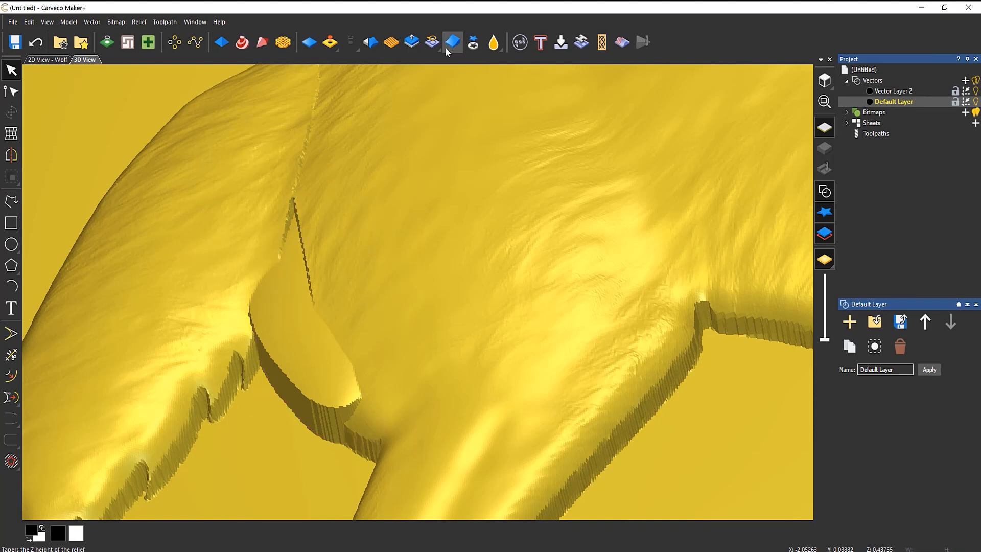
Step: Smooth the seam between tail and rump and blend the edges of the filled patch into the hind leg
click(493, 42)
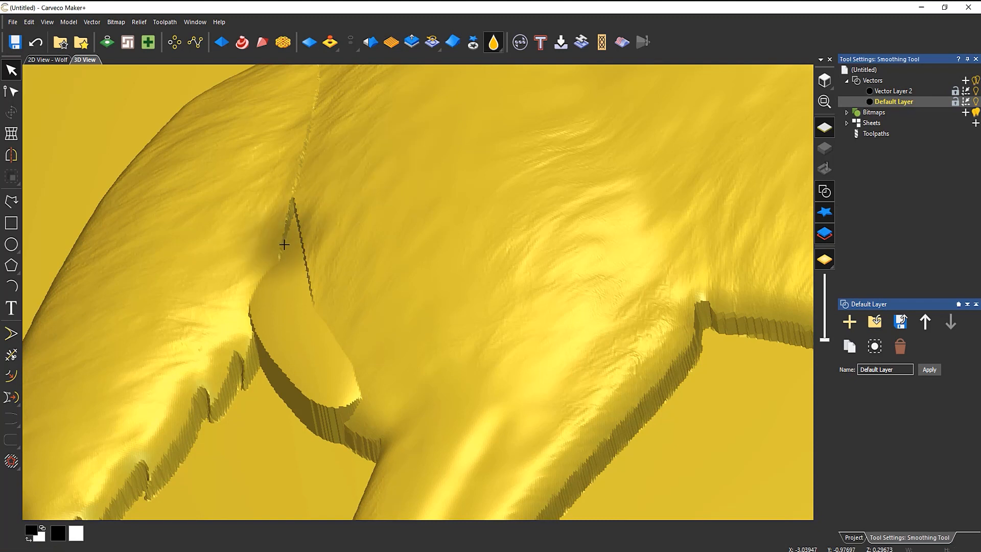
drag(299, 222, 285, 242)
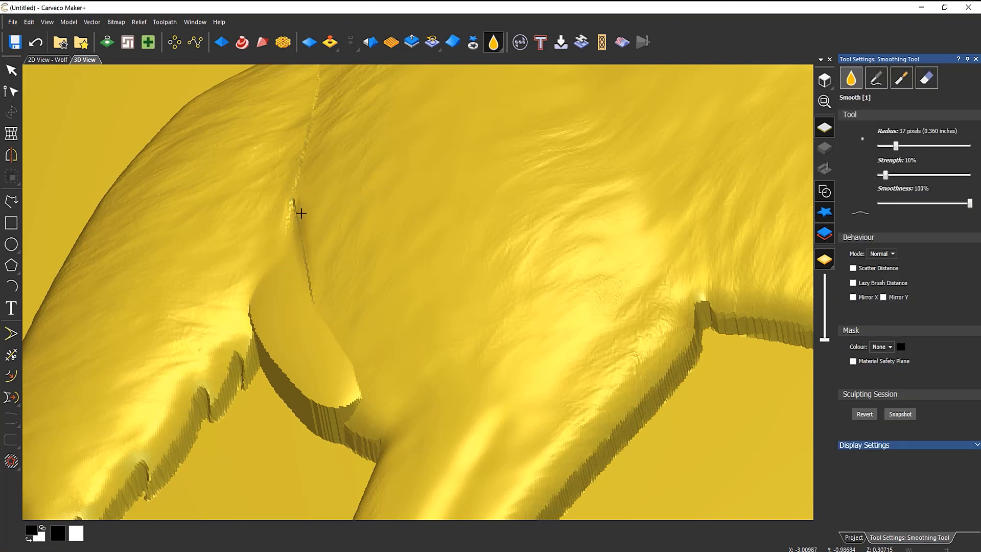
drag(306, 163, 300, 177)
mouse_move(281, 257)
mouse_down()
mouse_move(250, 321)
mouse_move(291, 376)
mouse_move(354, 403)
mouse_up()
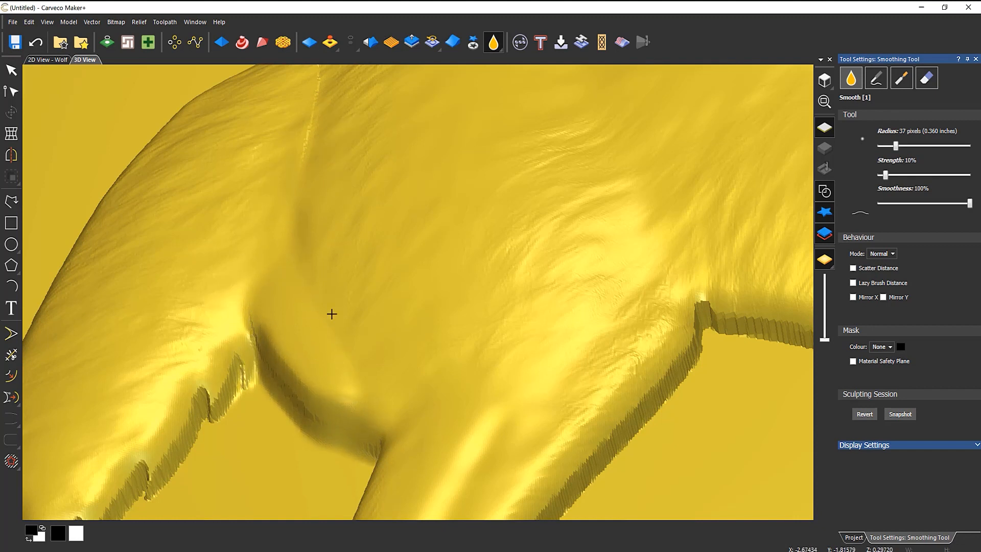
drag(357, 393, 257, 316)
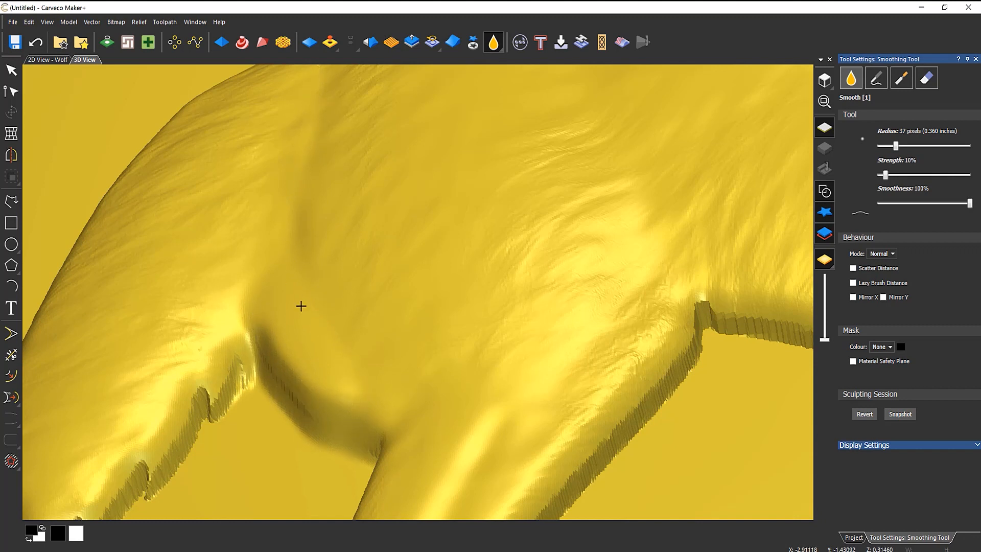
mouse_move(278, 332)
mouse_down()
mouse_move(321, 415)
mouse_move(367, 436)
mouse_move(355, 387)
mouse_up()
scroll(354, 387, down, 5)
middle_drag(356, 390, 429, 495)
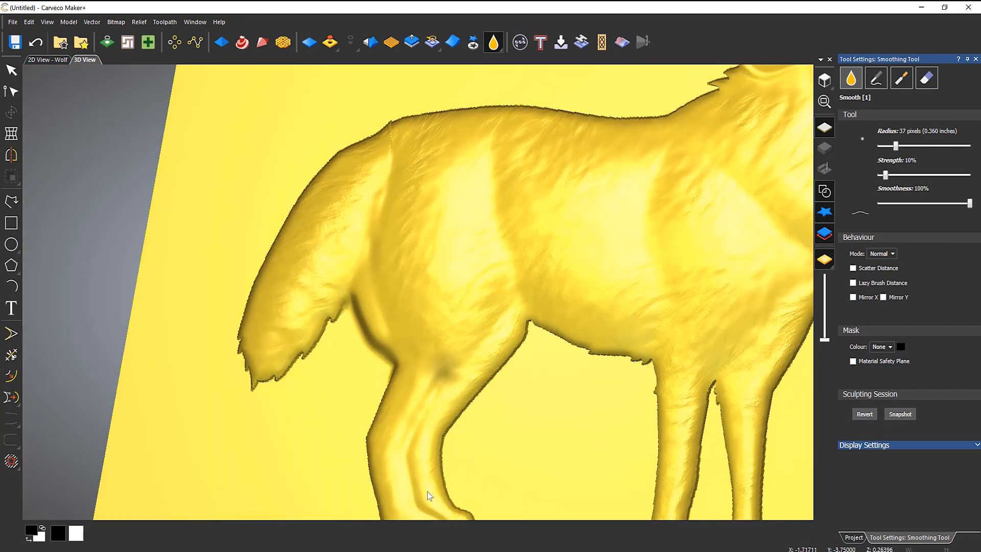
Step: Close the smoothing tool and examine the whole wolf relief, including the blended tail and hind leg
scroll(433, 483, down, 5)
middle_drag(445, 383, 543, 468)
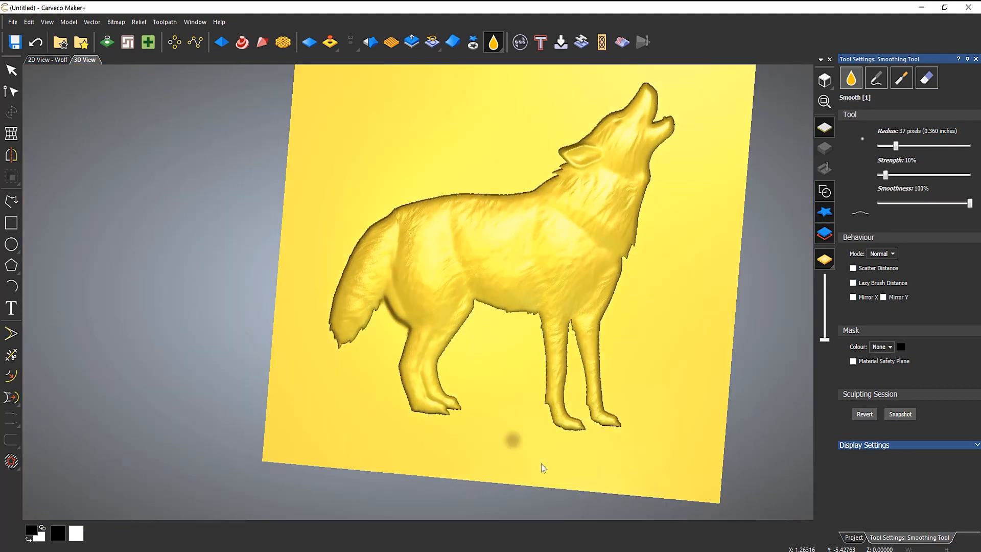
scroll(582, 299, up, 2)
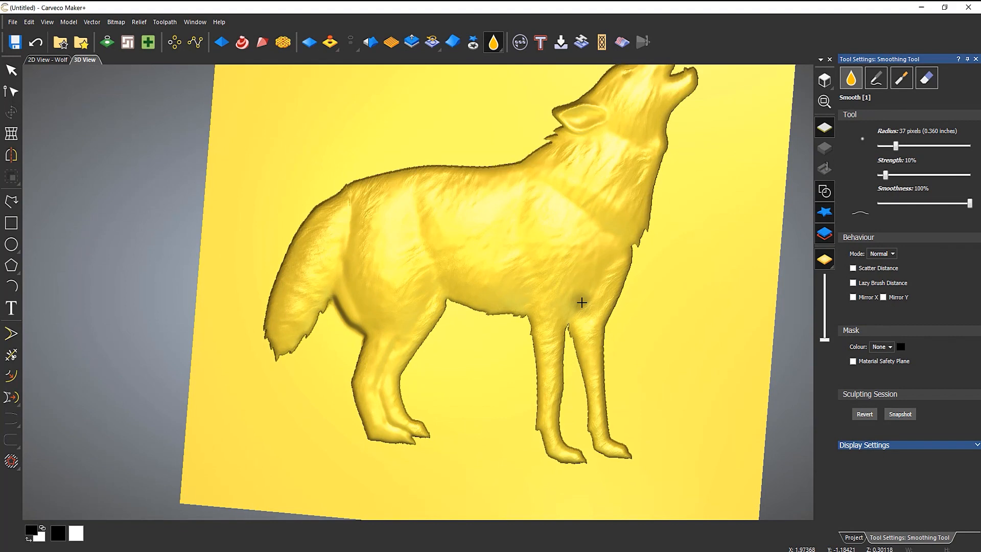
click(975, 58)
scroll(547, 179, down, 3)
scroll(547, 179, up, 4)
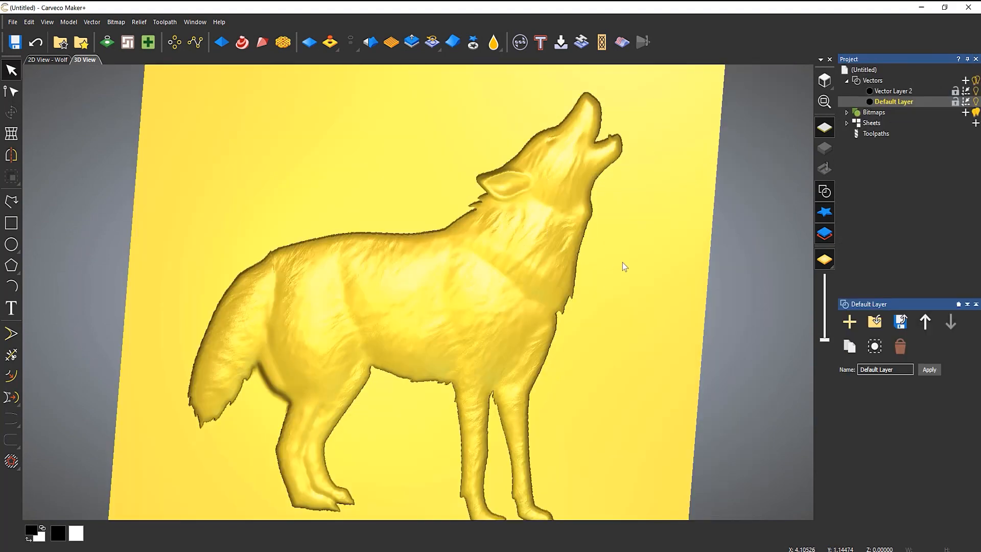
middle_drag(622, 262, 596, 242)
drag(514, 372, 515, 316)
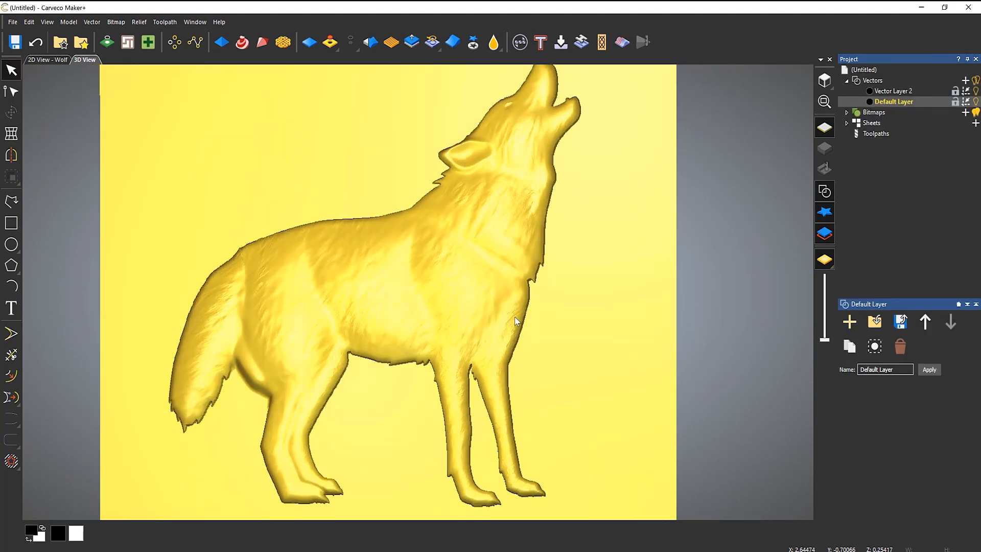
middle_drag(572, 279, 498, 325)
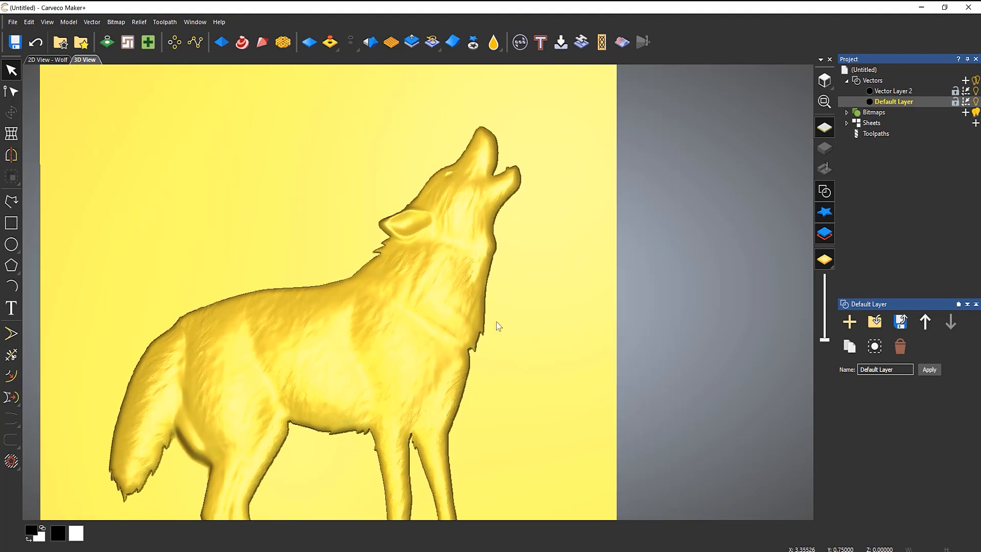
Step: Draw a smooth polyline from behind the wolf's ear, around the muzzle and down to the front of the chest
click(12, 201)
click(352, 222)
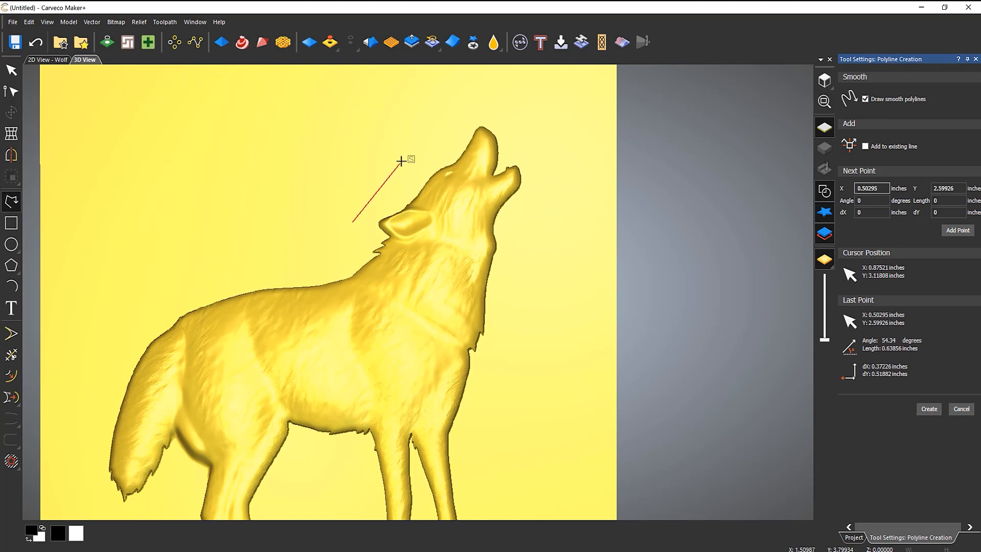
click(478, 99)
click(551, 133)
click(546, 243)
click(484, 364)
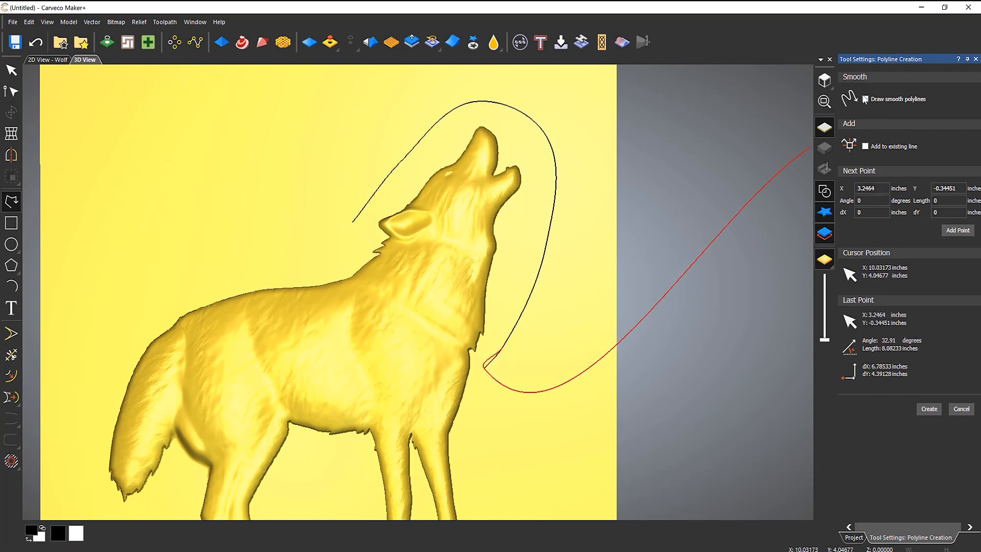
Step: Continue the outline with straight zigzag segments across the neck, following the fur, and close it at its starting point behind the ear
click(478, 355)
click(472, 333)
click(461, 337)
click(460, 326)
click(448, 330)
click(448, 319)
click(432, 323)
click(430, 312)
click(414, 306)
click(414, 299)
click(403, 298)
click(403, 286)
click(387, 290)
click(389, 275)
click(374, 281)
click(376, 269)
click(364, 271)
click(352, 251)
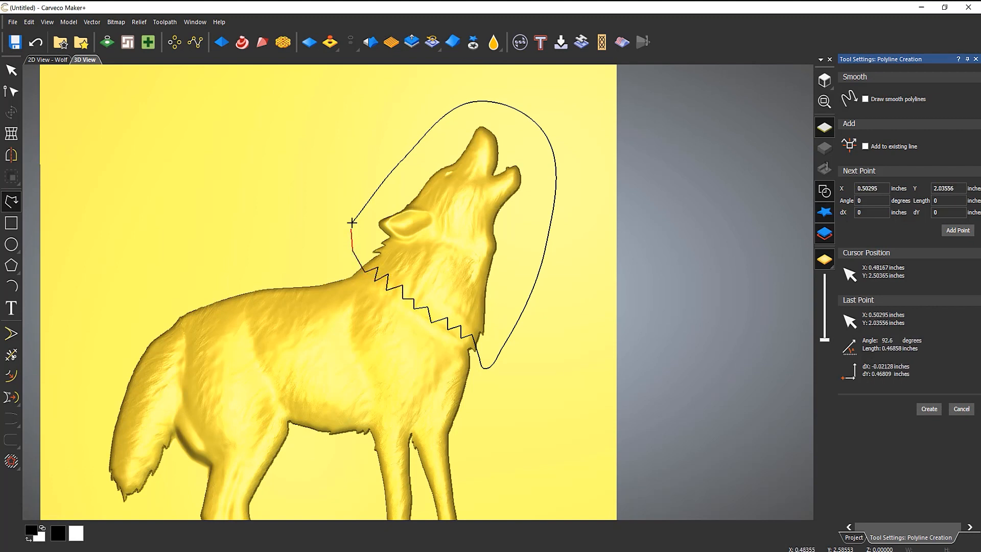
click(352, 223)
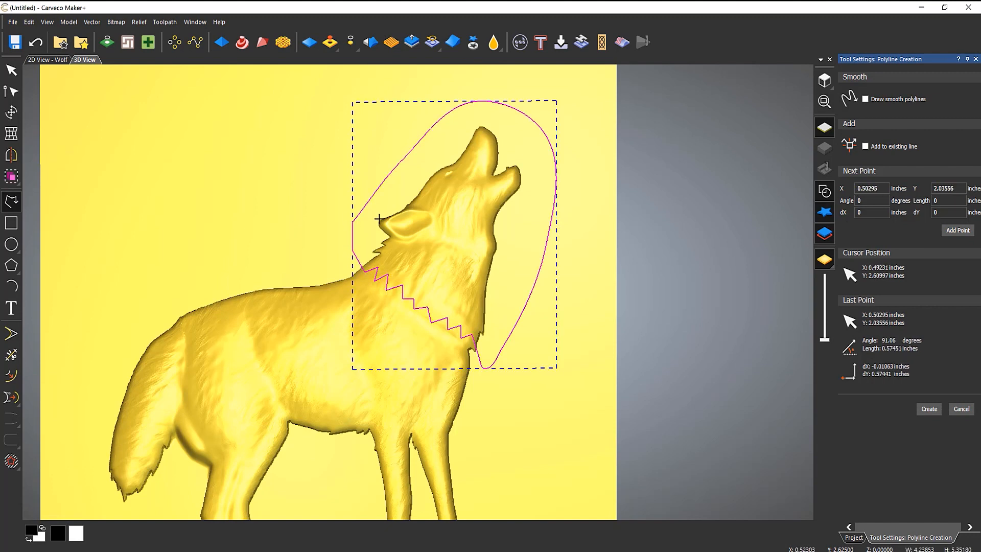
Step: Cut the outlined wolf head out of the relief as a separate clipart piece and move it off the model beside the body
click(474, 43)
drag(438, 271, 608, 378)
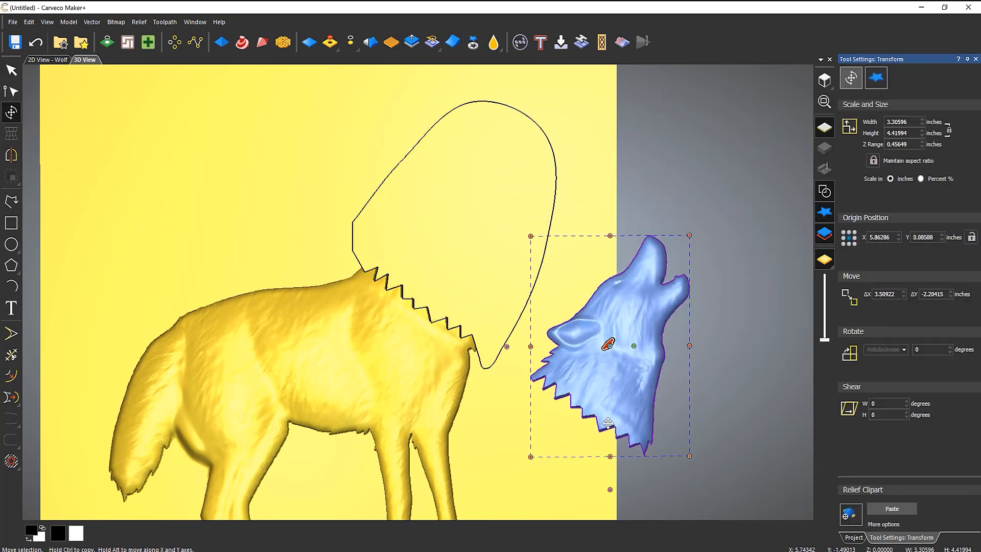
scroll(608, 378, down, 2)
drag(558, 357, 680, 245)
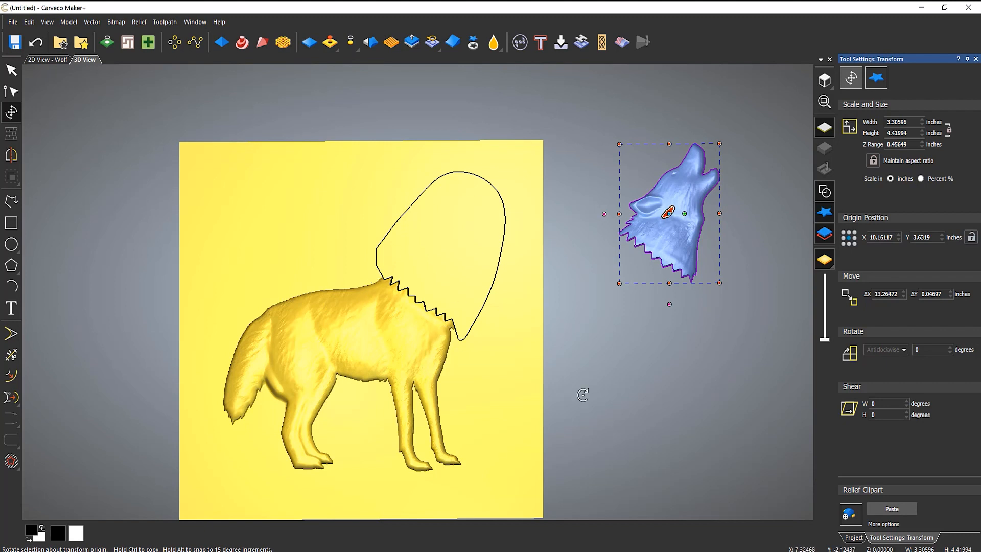
drag(675, 245, 623, 279)
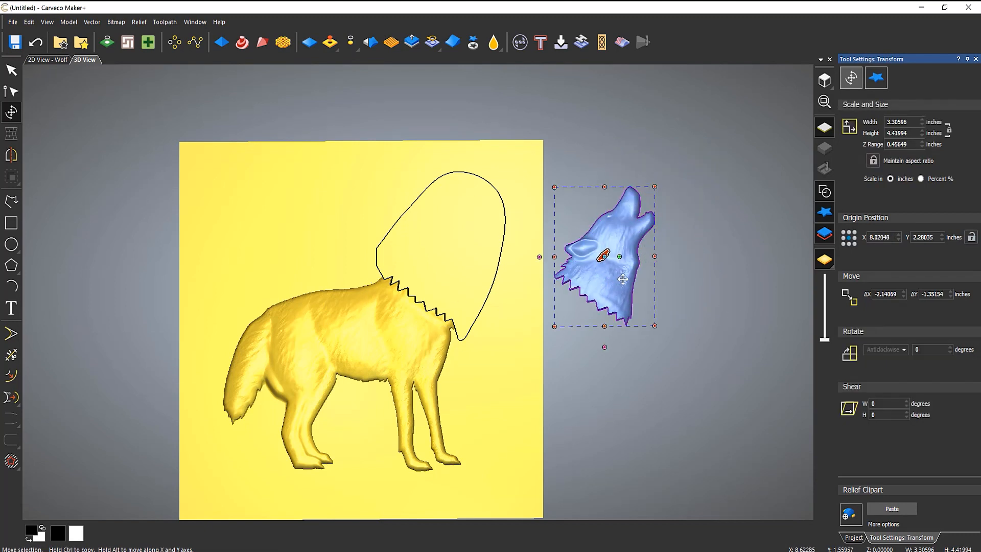
Step: Undo the moving and cutting out of the wolf head, and delete the outline vector around it
key(ctrl+z)
key(ctrl+z)
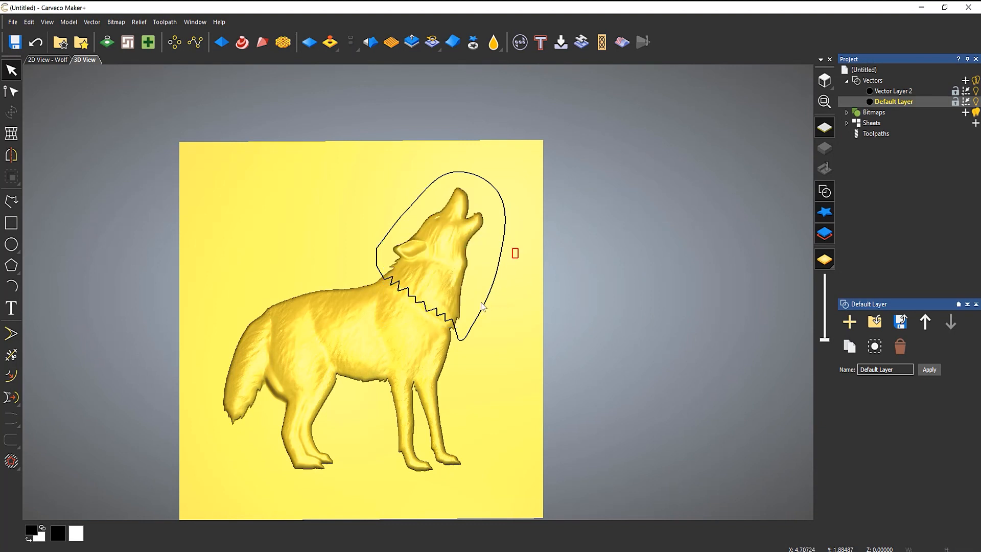
click(491, 294)
key(Delete)
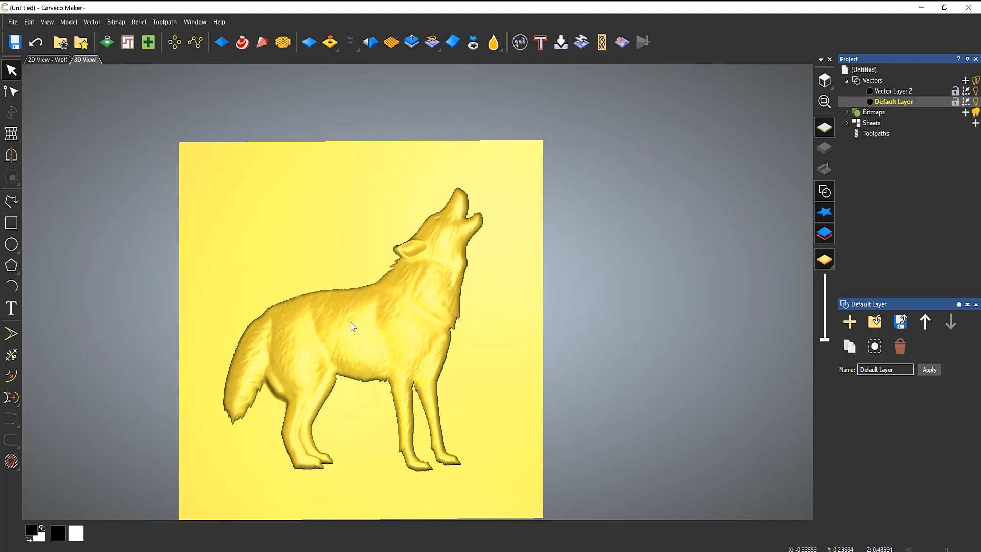
scroll(350, 321, up, 3)
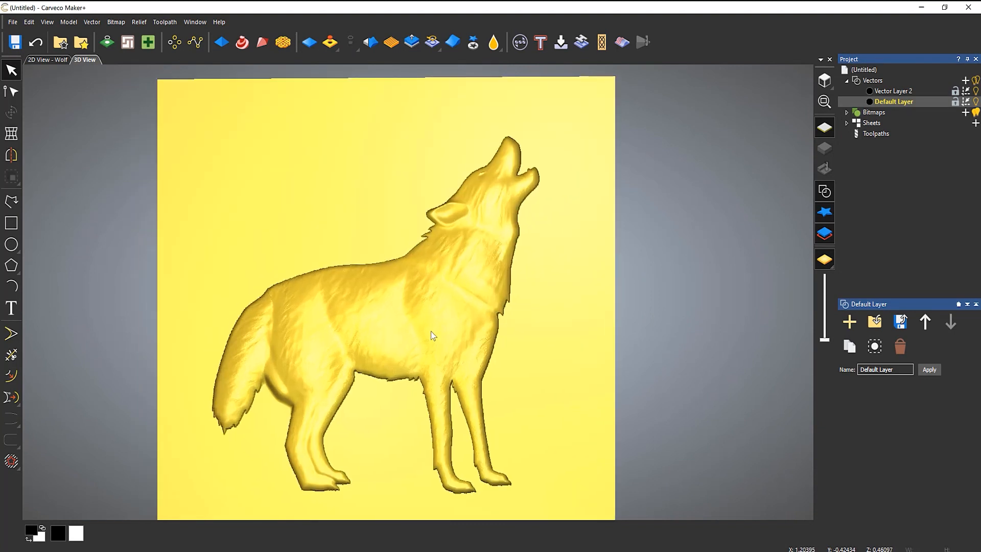